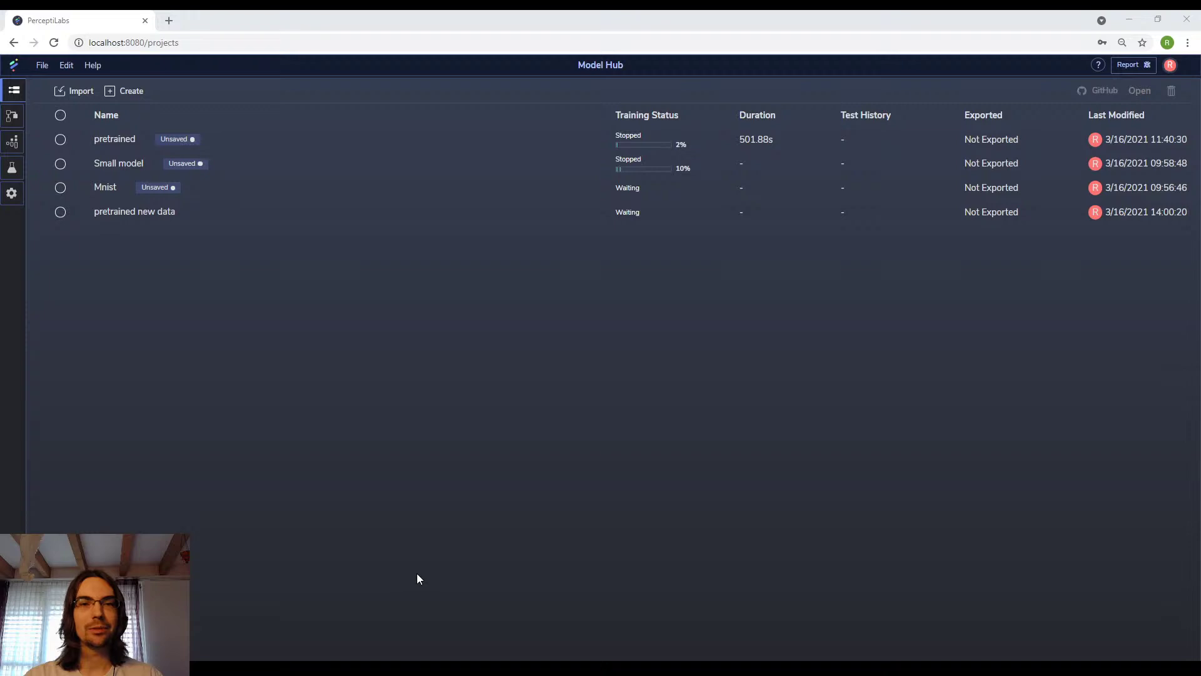
# Switch to File Explorer and examine the brain scans in the no and yes folders of brain_tumor_dataset.
pyautogui.hotkey('alt', 'Tab')
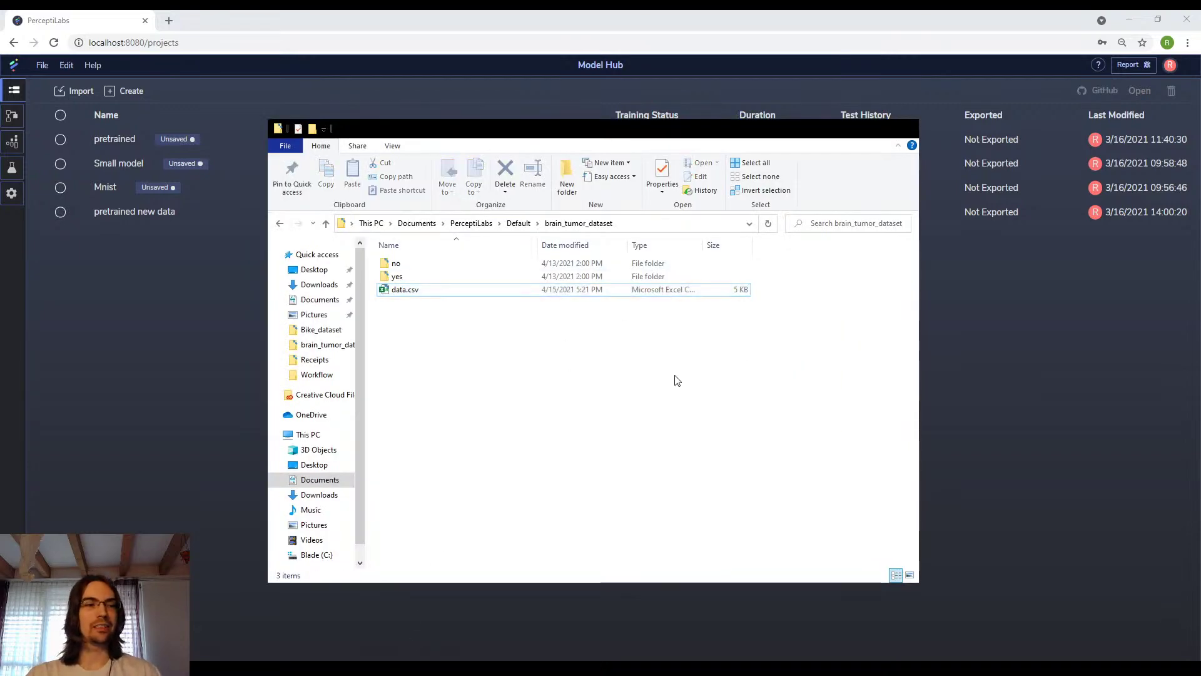
pyautogui.doubleClick(557, 263)
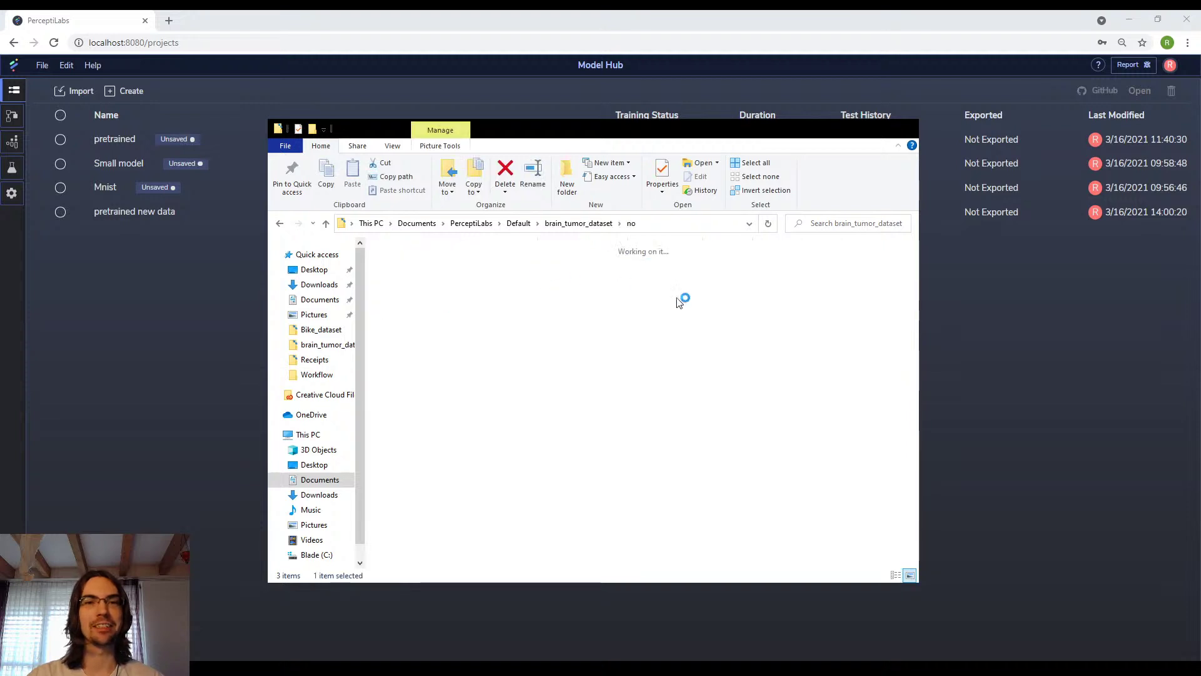
pyautogui.hotkey('alt', 'Left')
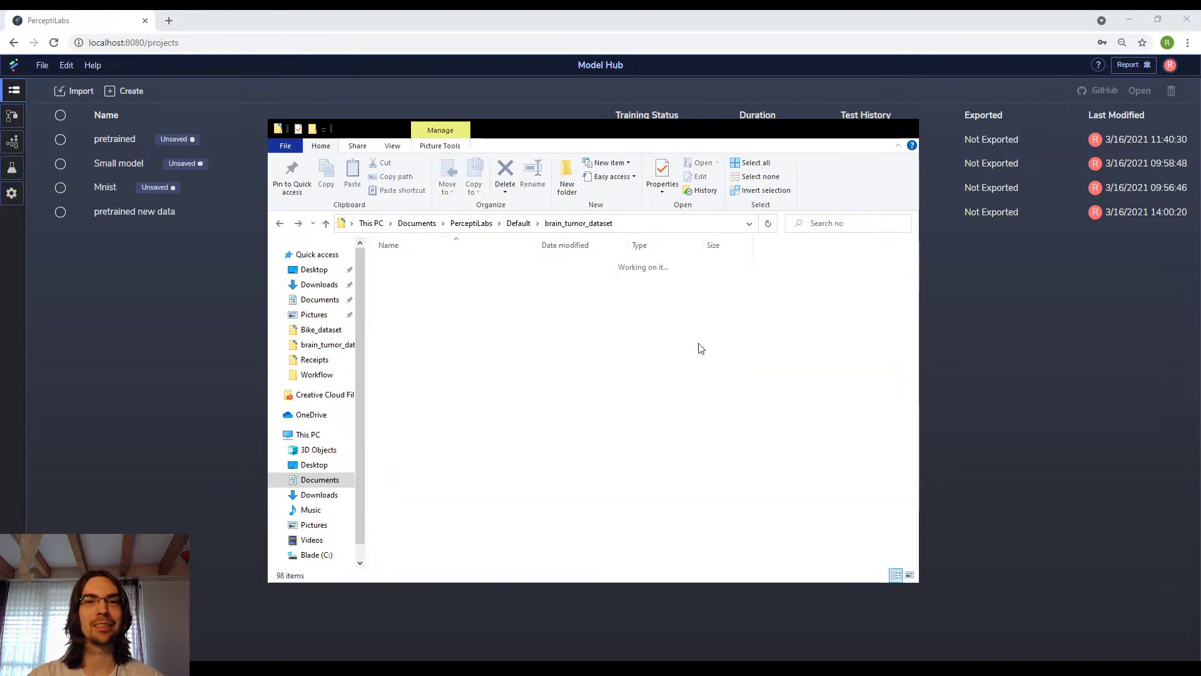
pyautogui.click(479, 279)
pyautogui.doubleClick(476, 279)
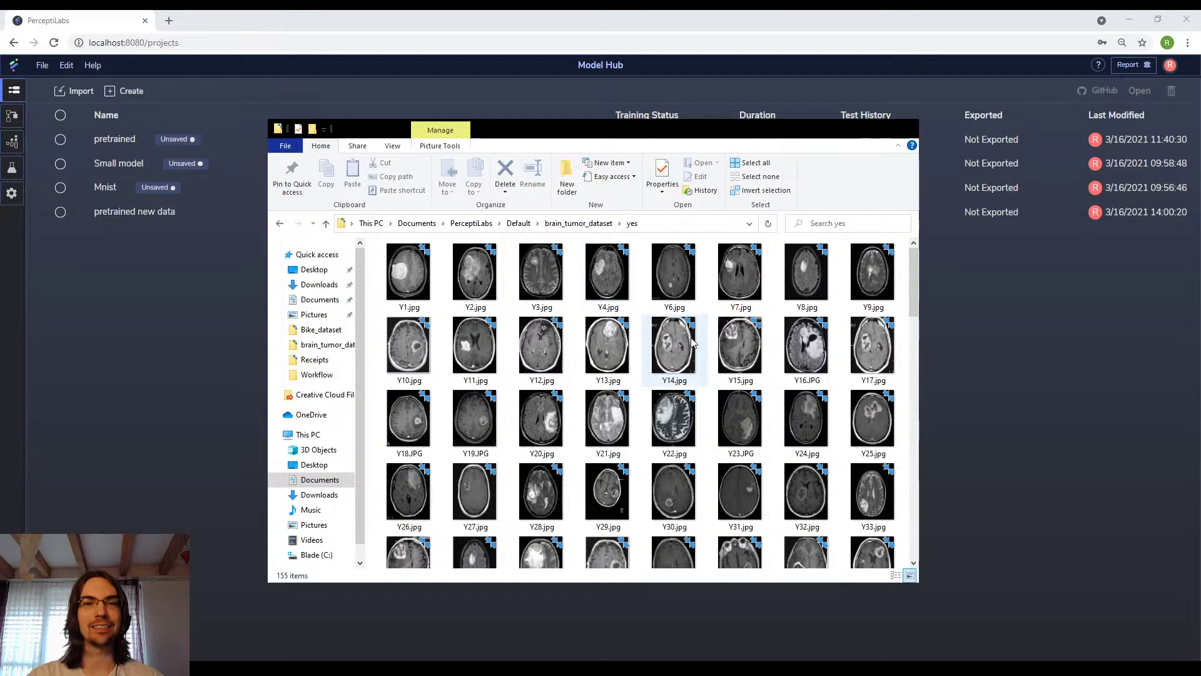
pyautogui.hotkey('alt', 'Left')
pyautogui.doubleClick(485, 265)
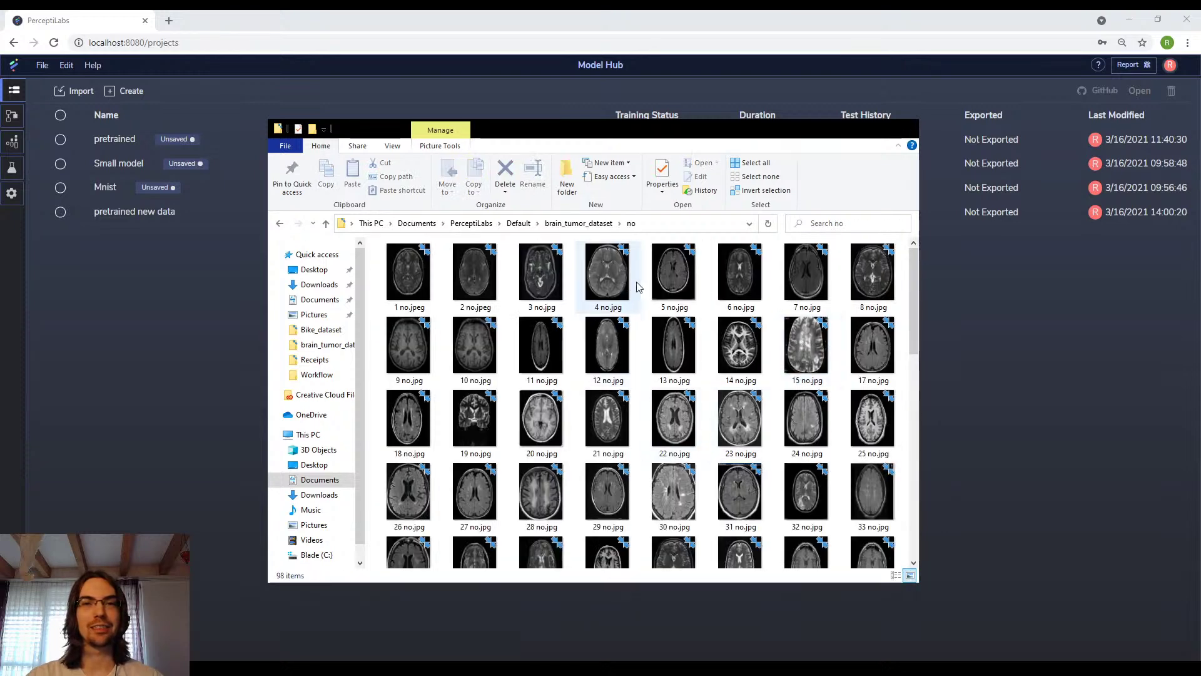
pyautogui.scroll(-5, 681, 313)
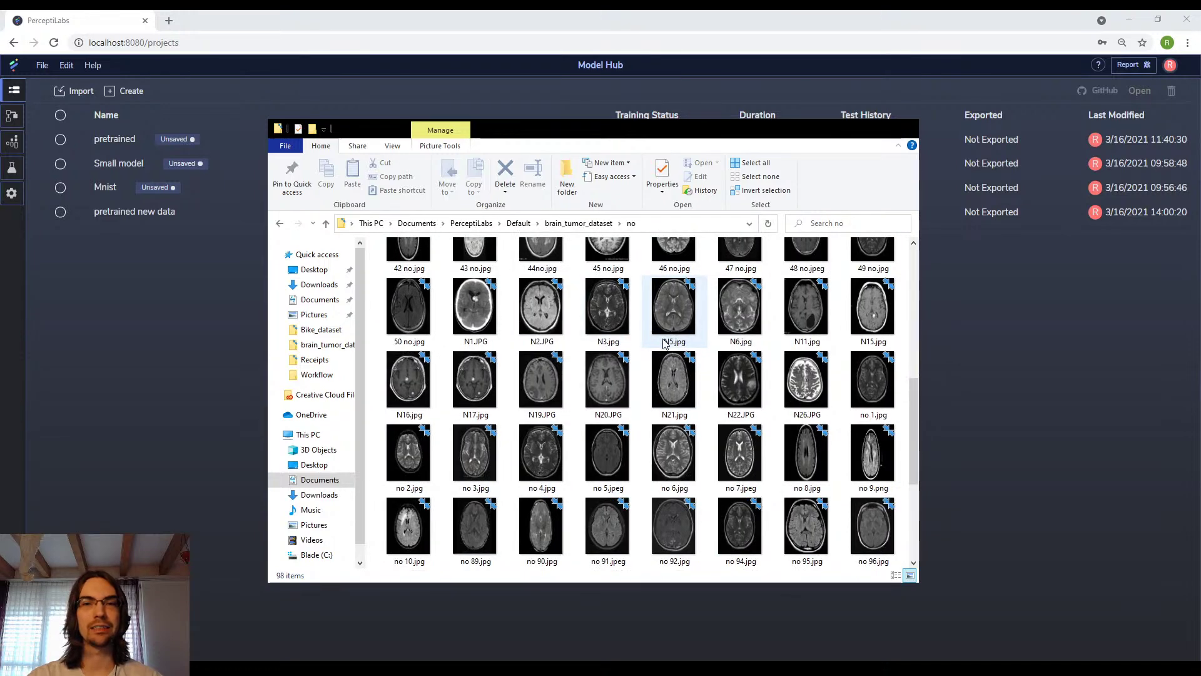
pyautogui.hotkey('alt', 'Left')
pyautogui.doubleClick(478, 278)
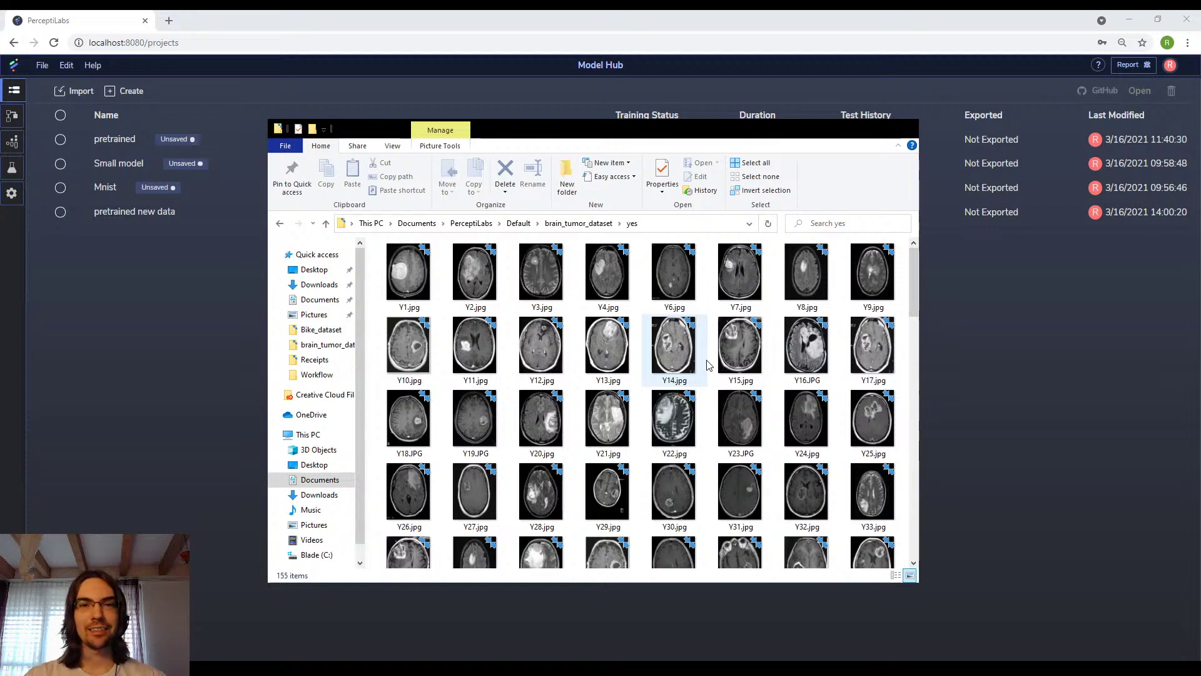
# Open data.csv from the brain_tumor_dataset folder in Excel and examine its images and labels columns.
pyautogui.press('BackSpace')
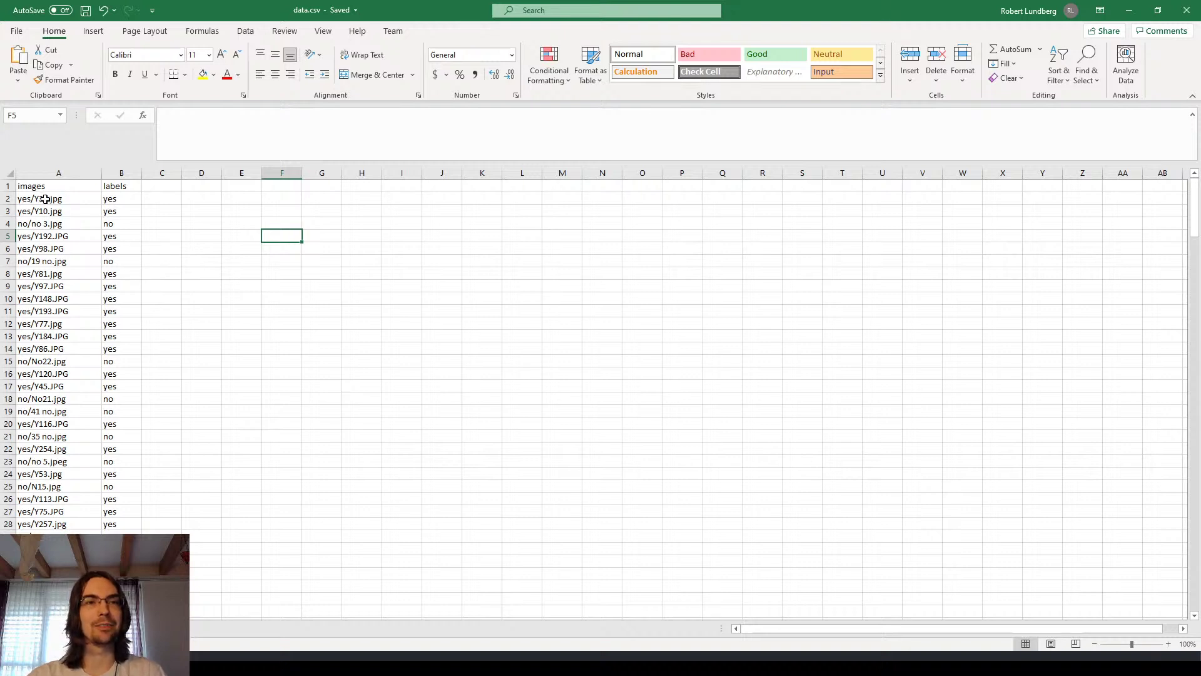
pyautogui.moveTo(44, 197); pyautogui.dragTo(17, 434)
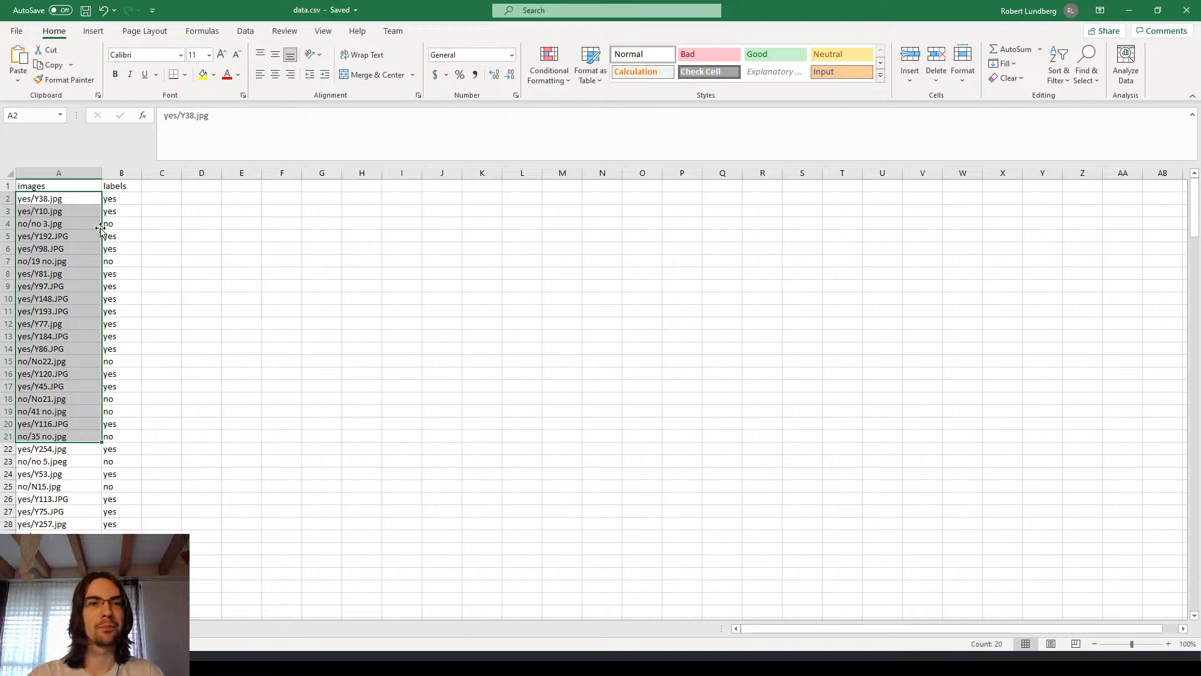
pyautogui.moveTo(111, 199); pyautogui.dragTo(113, 410)
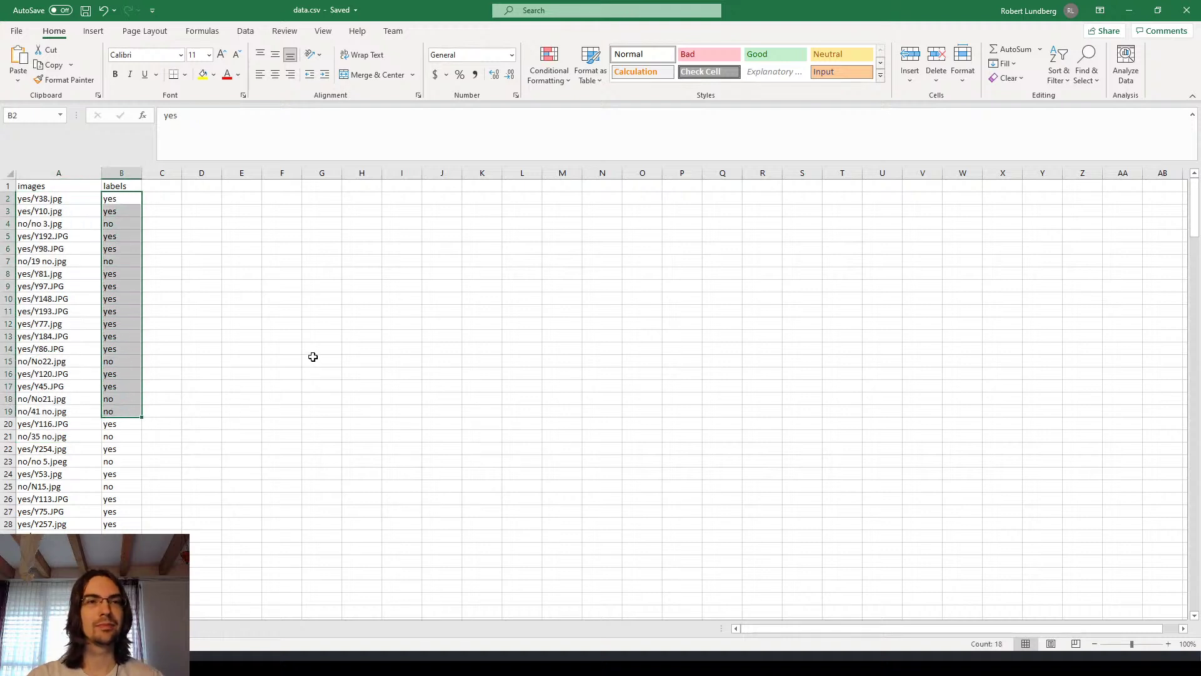
# Switch to PerceptiLabs, start a new model and load data.csv from the brain_tumor_dataset folder.
pyautogui.hotkey('alt', 'Tab')
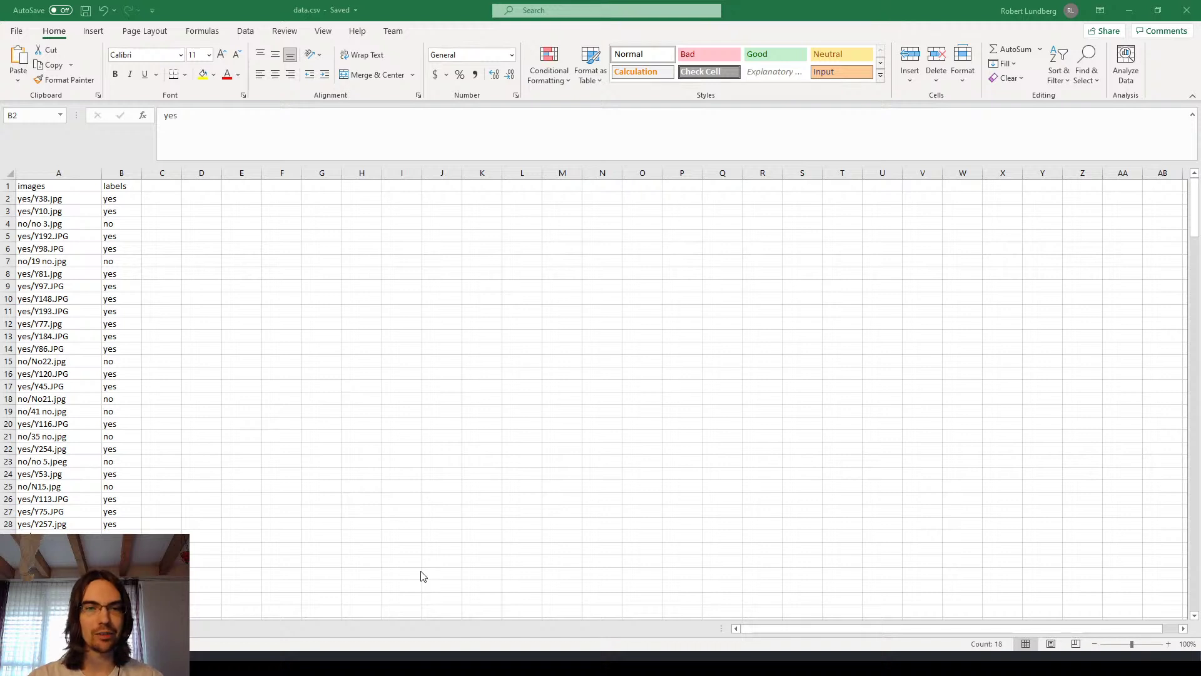
pyautogui.hotkey('alt', 'Tab')
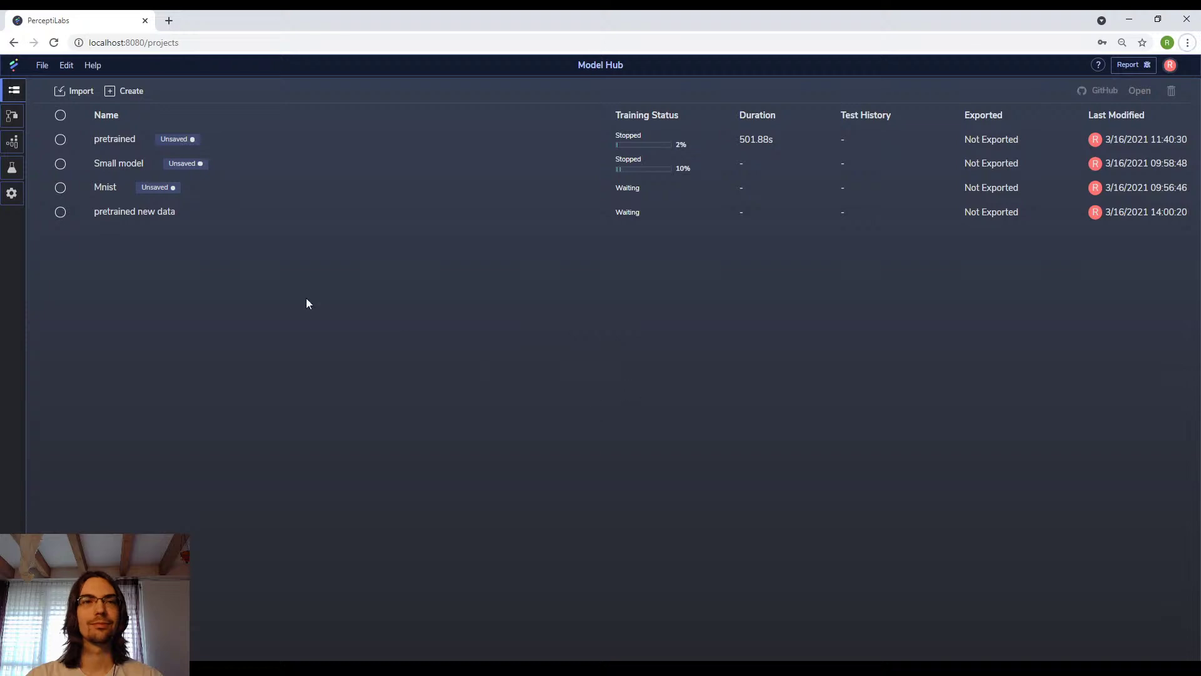
pyautogui.click(124, 91)
pyautogui.click(498, 374)
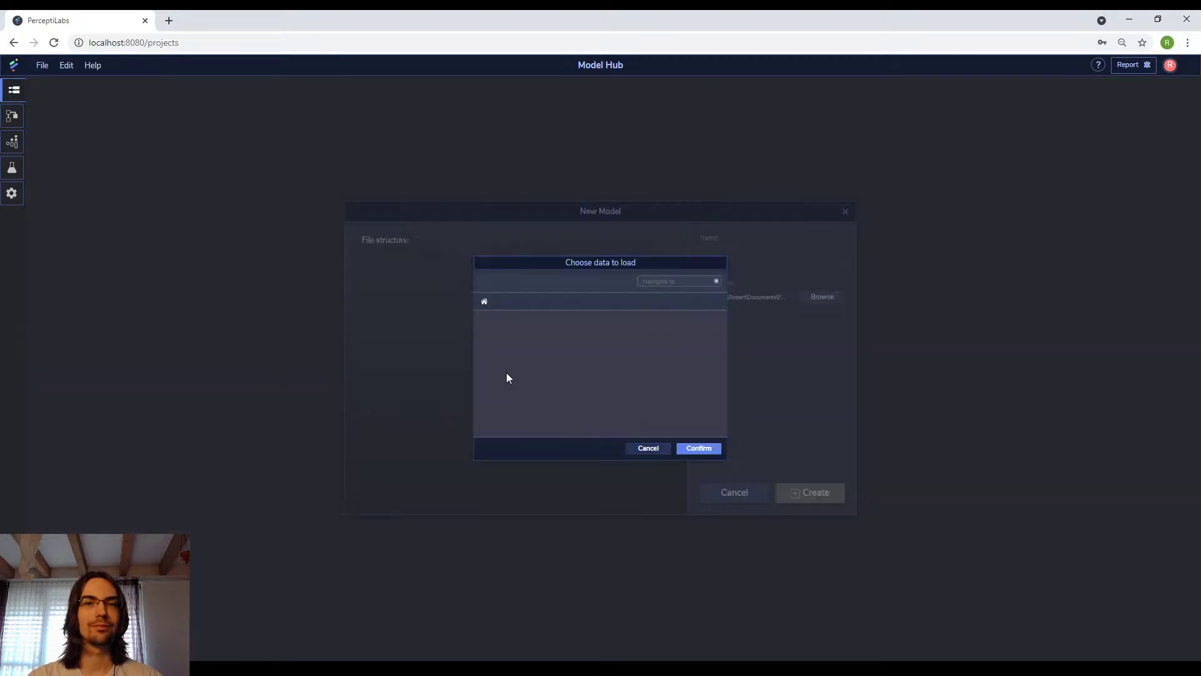
pyautogui.doubleClick(574, 325)
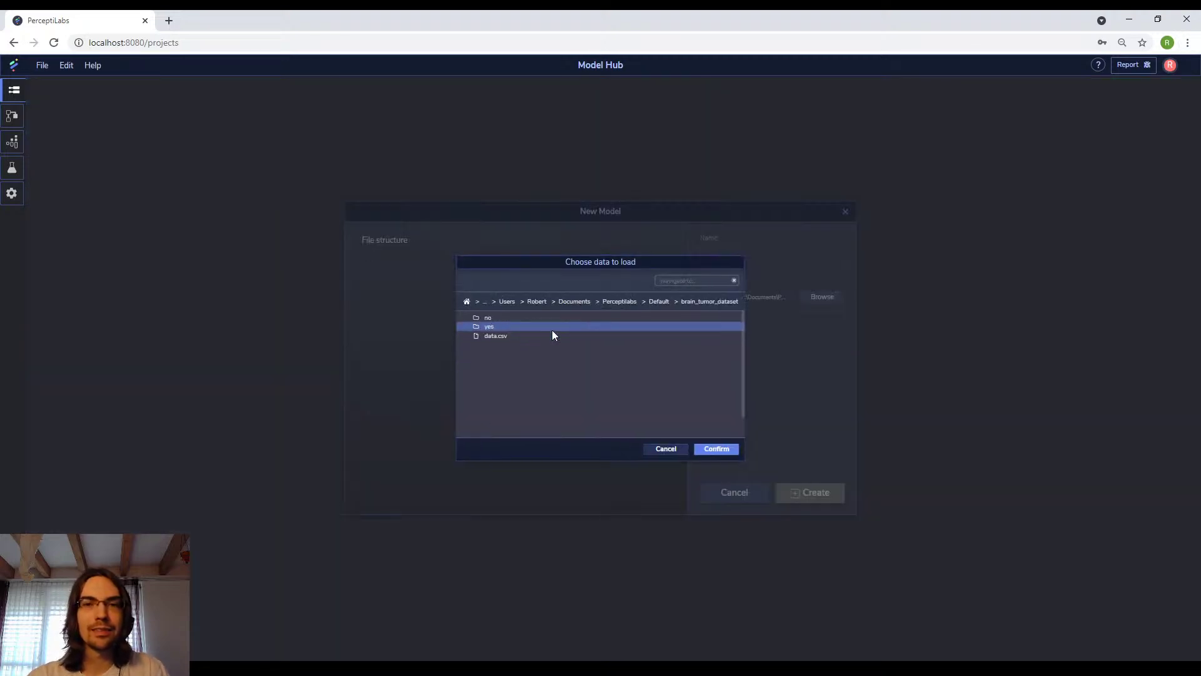
pyautogui.doubleClick(506, 336)
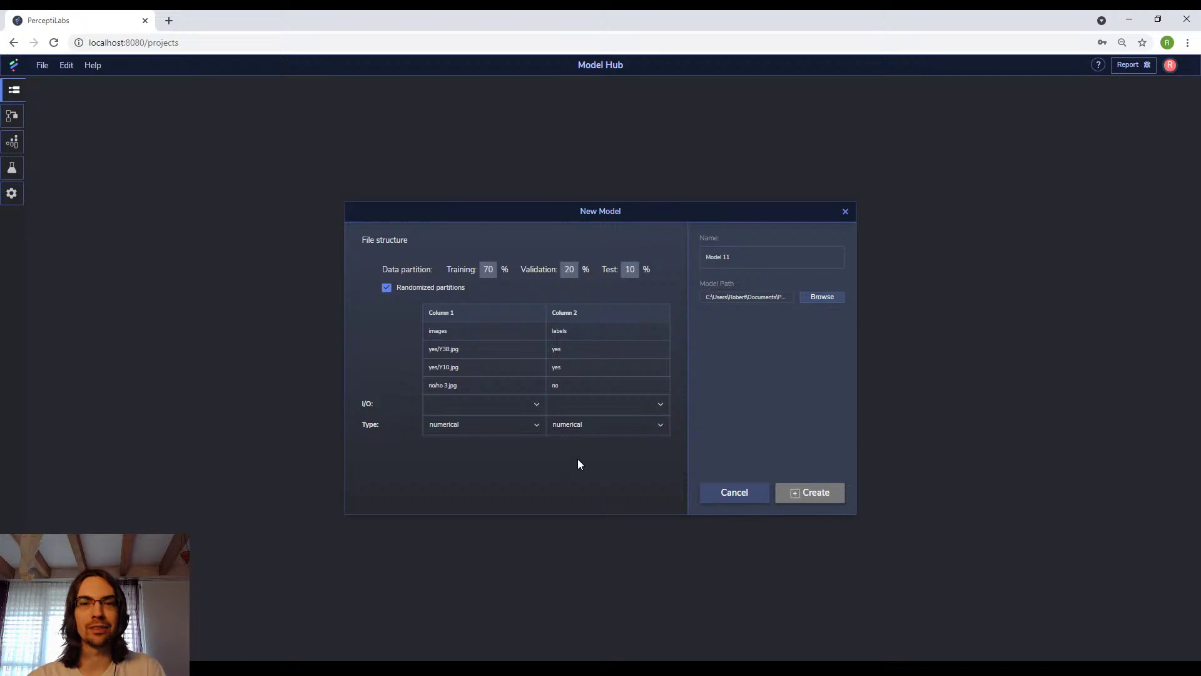
# Assign the images column as Input and the labels column as Output for the new model.
pyautogui.click(473, 404)
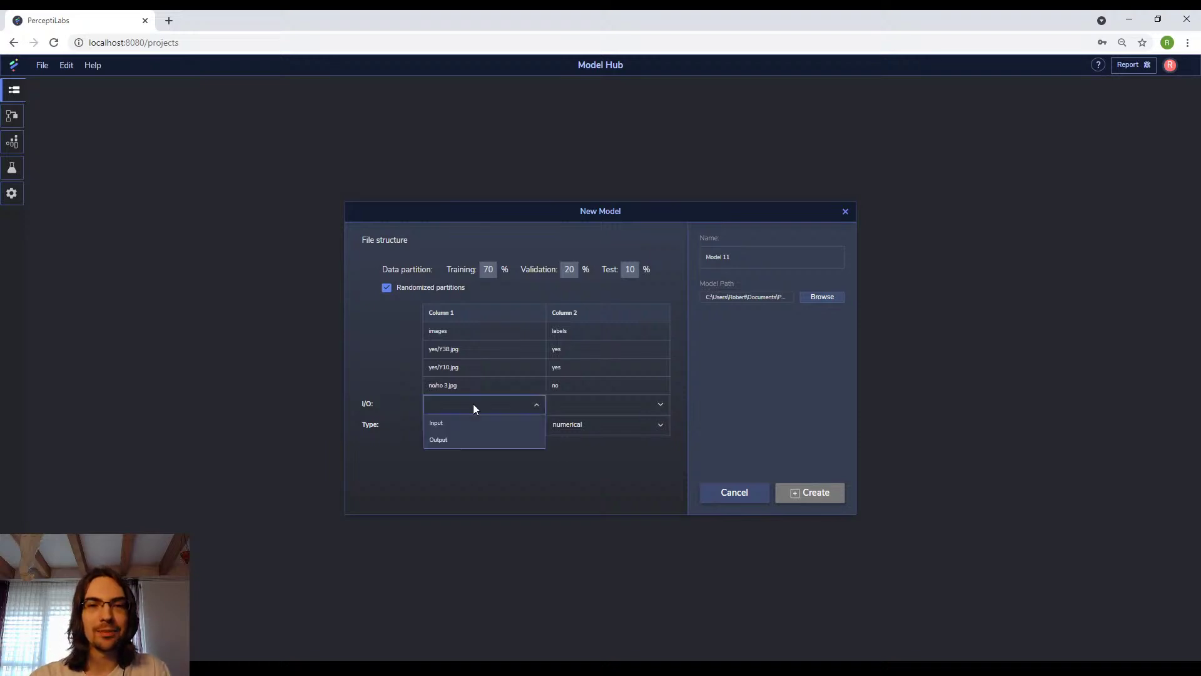
pyautogui.click(463, 419)
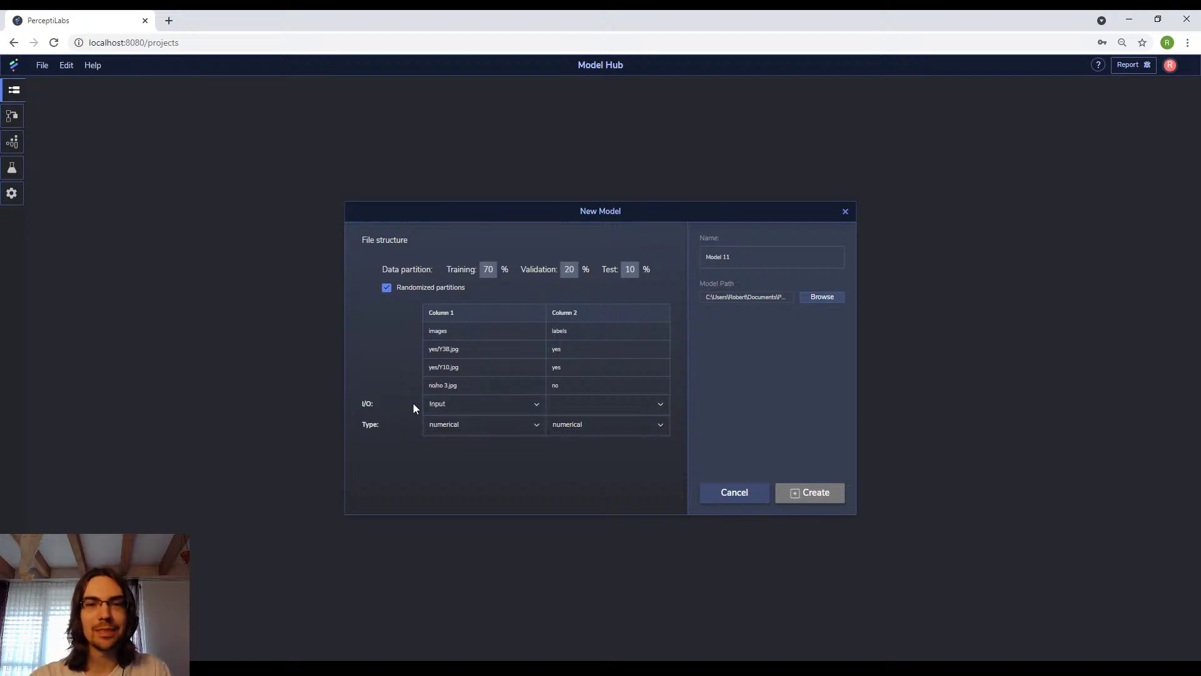
pyautogui.click(598, 407)
pyautogui.click(587, 439)
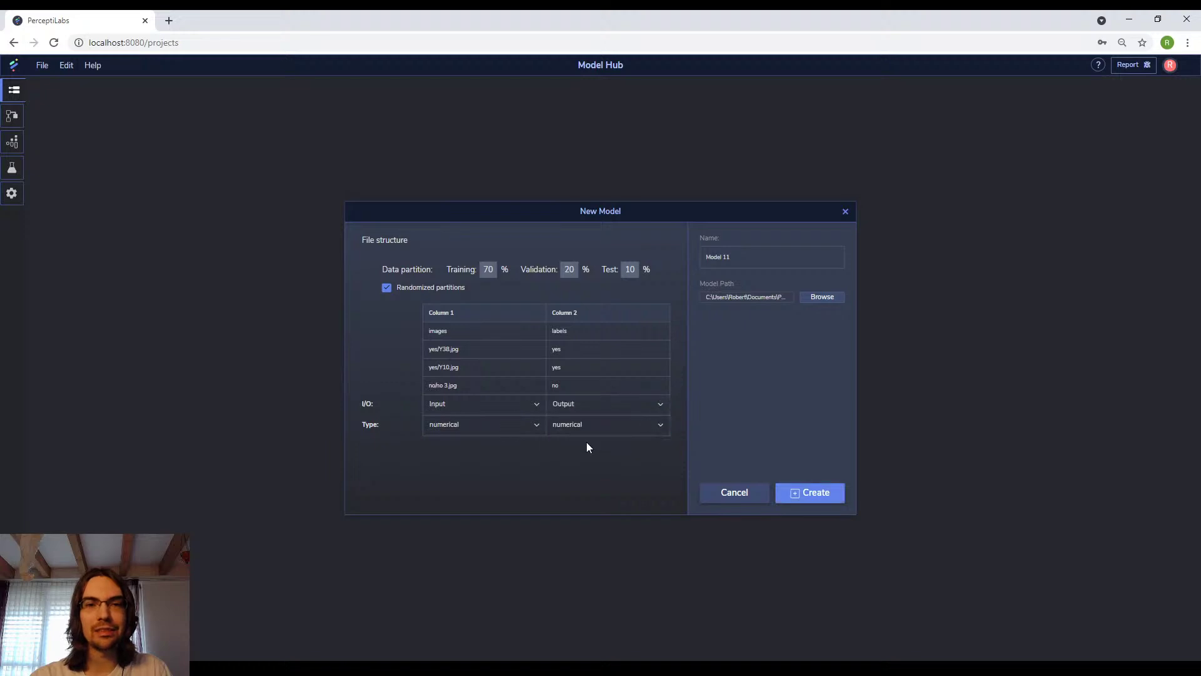
# Set the images column's type to image and the labels column's type to categorical, and create the model.
pyautogui.click(456, 426)
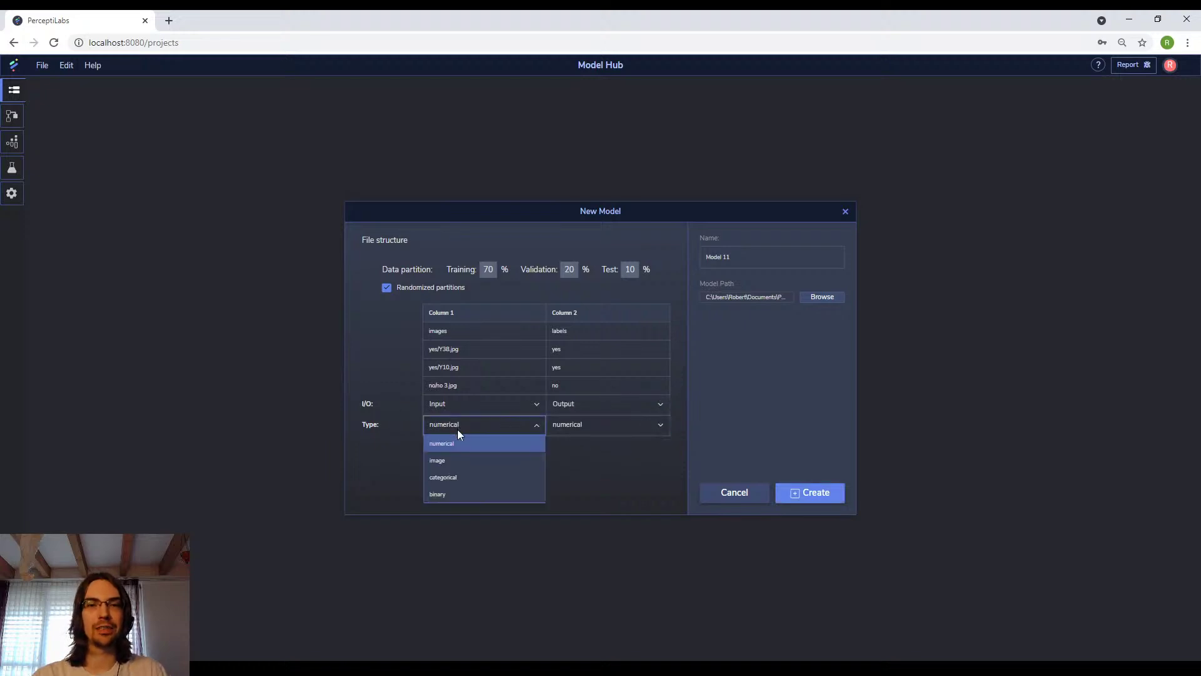
pyautogui.click(451, 459)
pyautogui.click(573, 425)
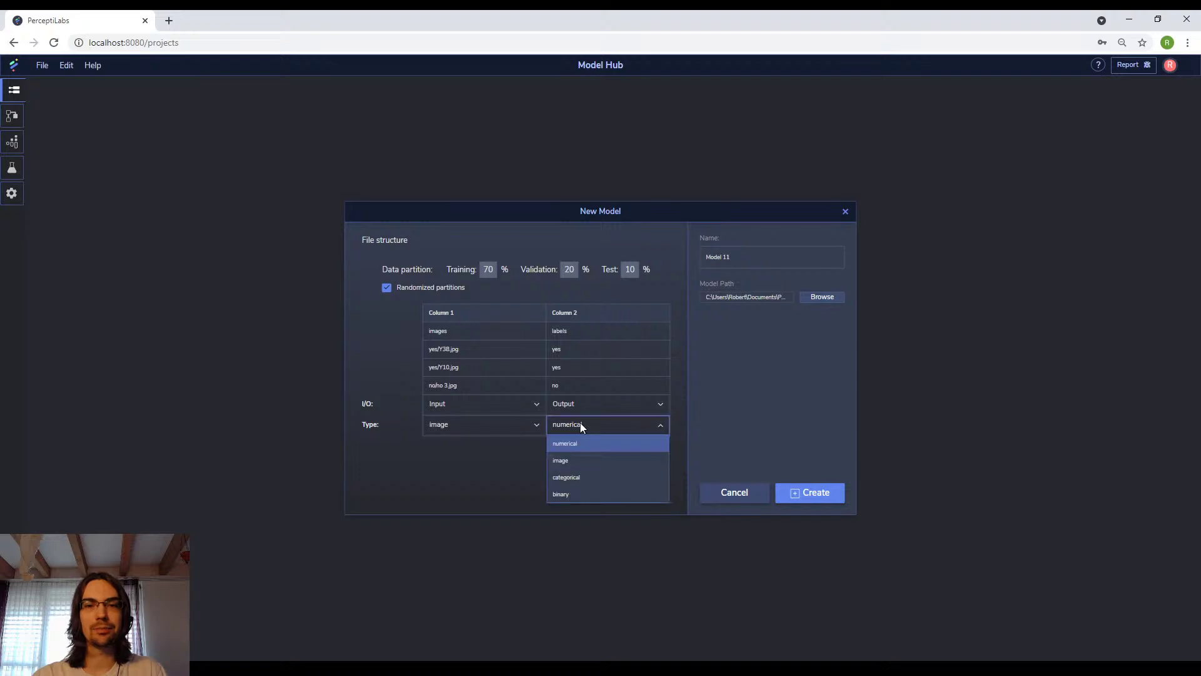
pyautogui.click(602, 478)
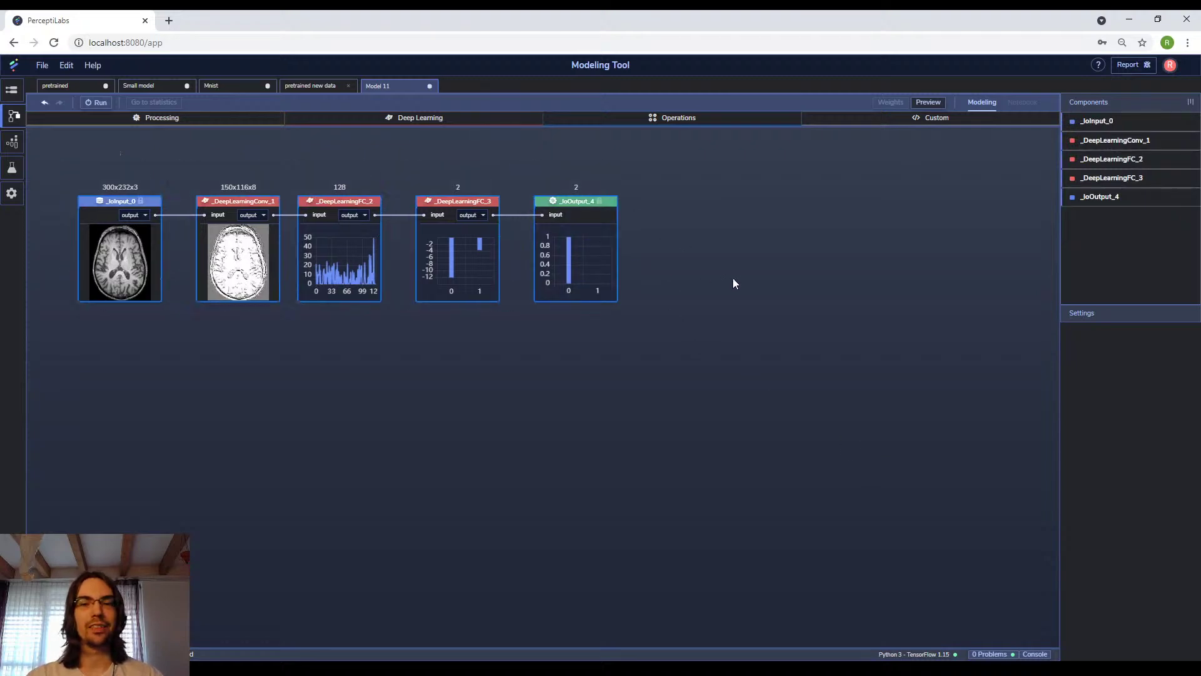
# Delete the convolution and both fully connected components, and move the output component farther from the input component.
pyautogui.press('Delete')
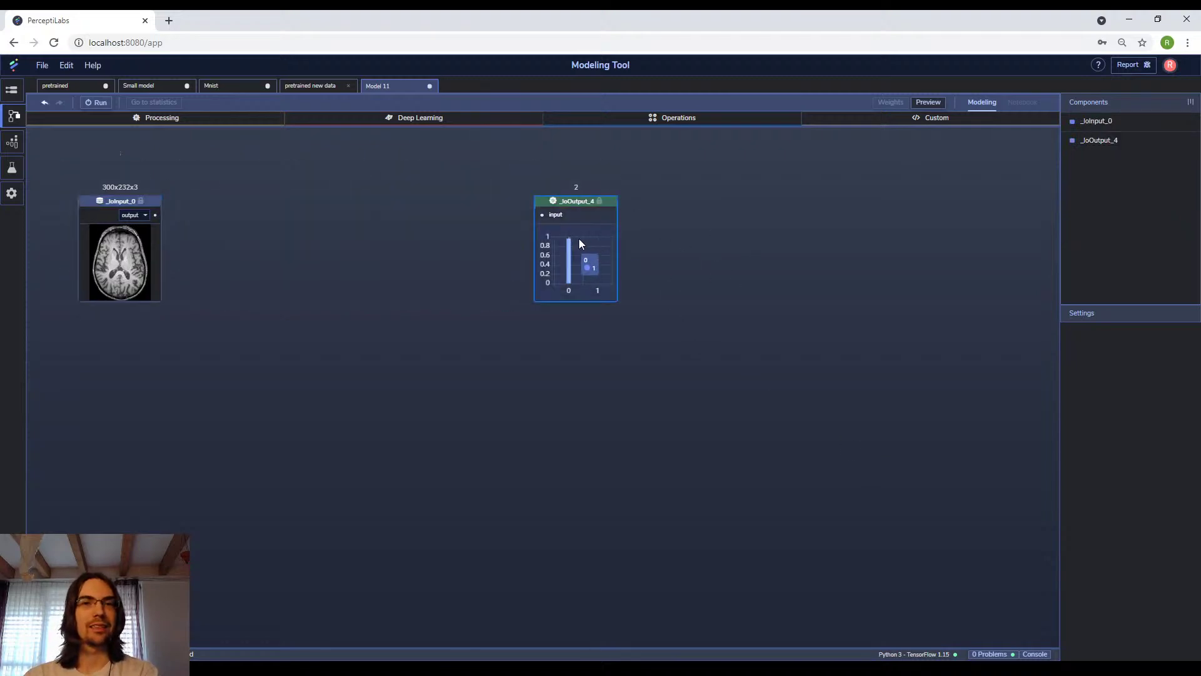
pyautogui.moveTo(579, 238); pyautogui.dragTo(783, 219)
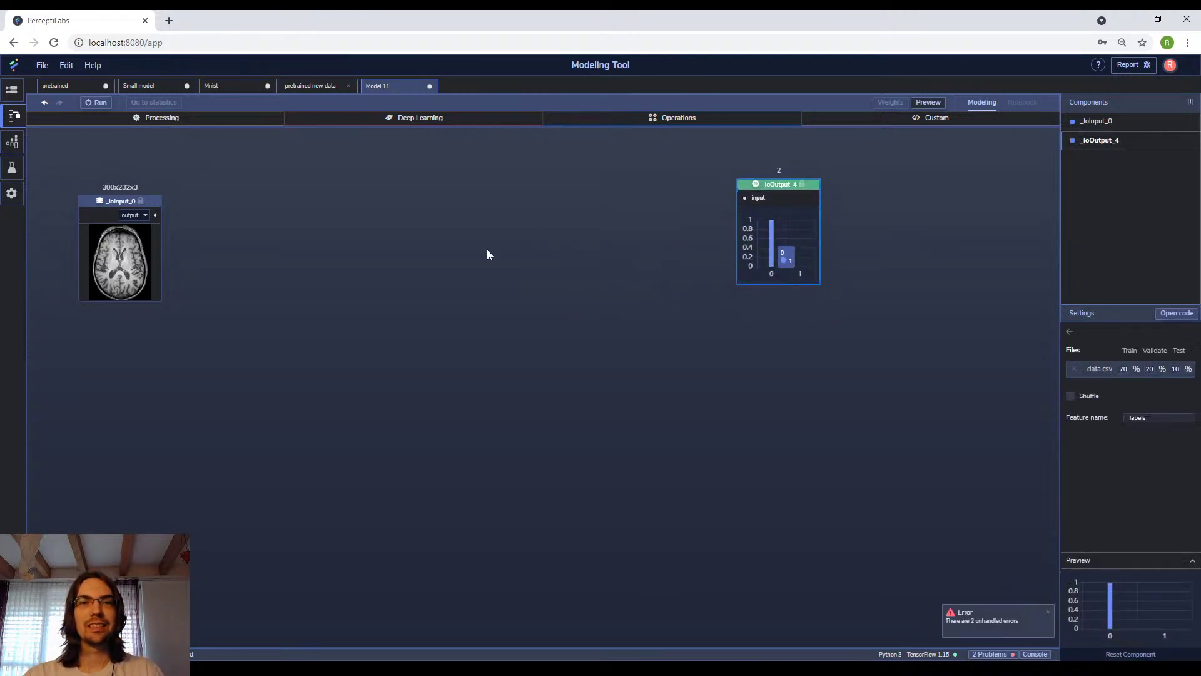
pyautogui.click(500, 253)
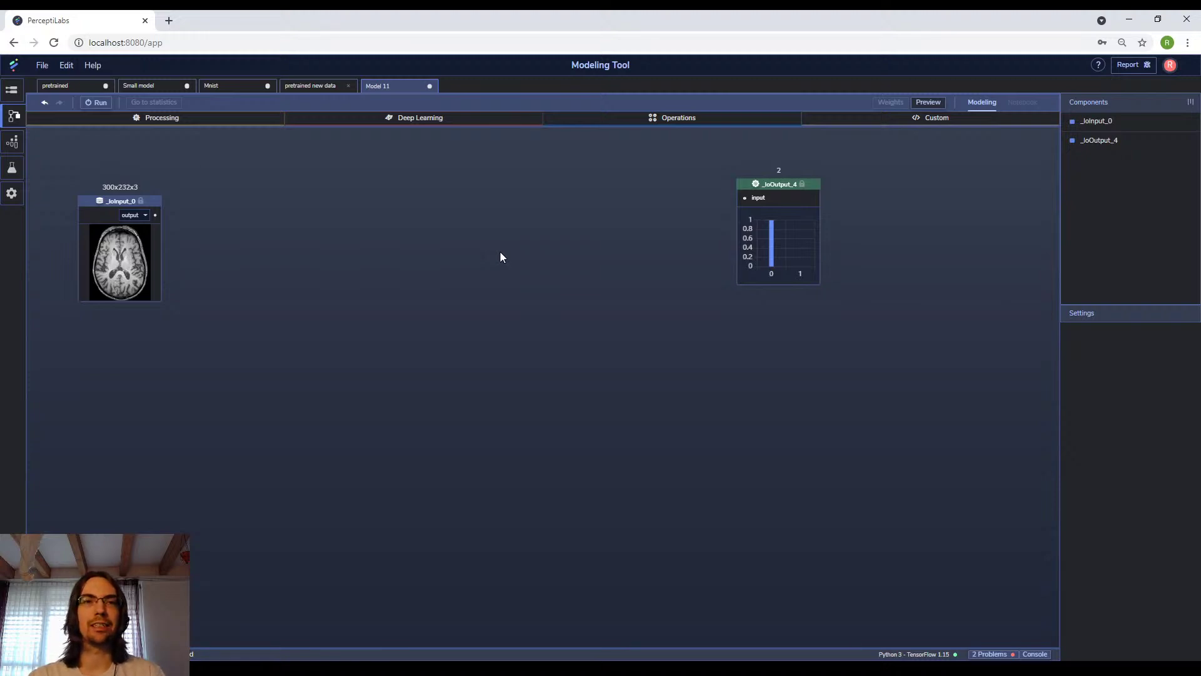
# Add a VGG16 component beside the input component and connect the input component's output to it.
pyautogui.moveTo(432, 125)
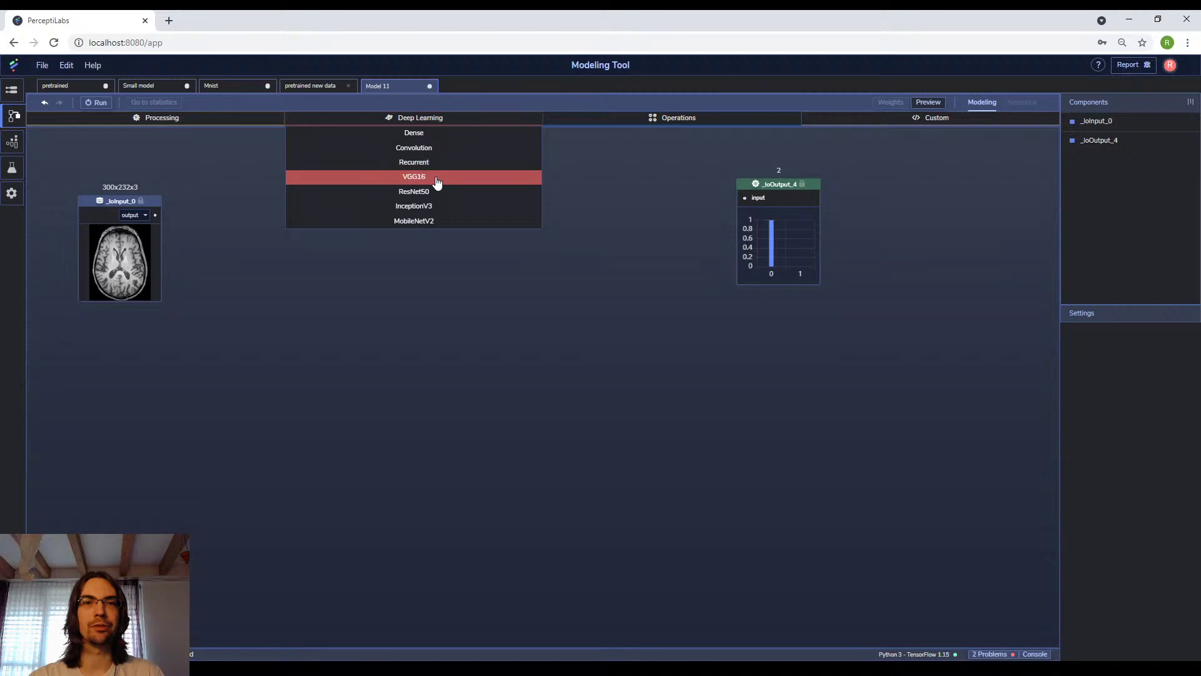
pyautogui.moveTo(437, 178); pyautogui.dragTo(242, 205)
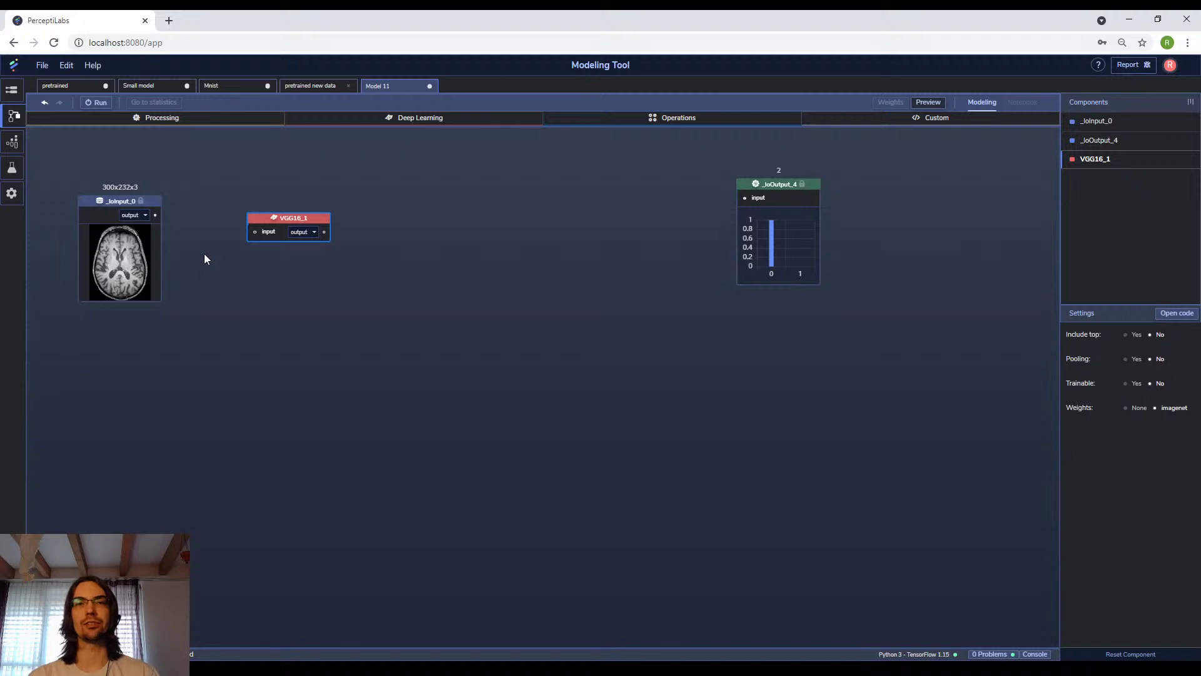
pyautogui.moveTo(155, 214); pyautogui.dragTo(282, 203)
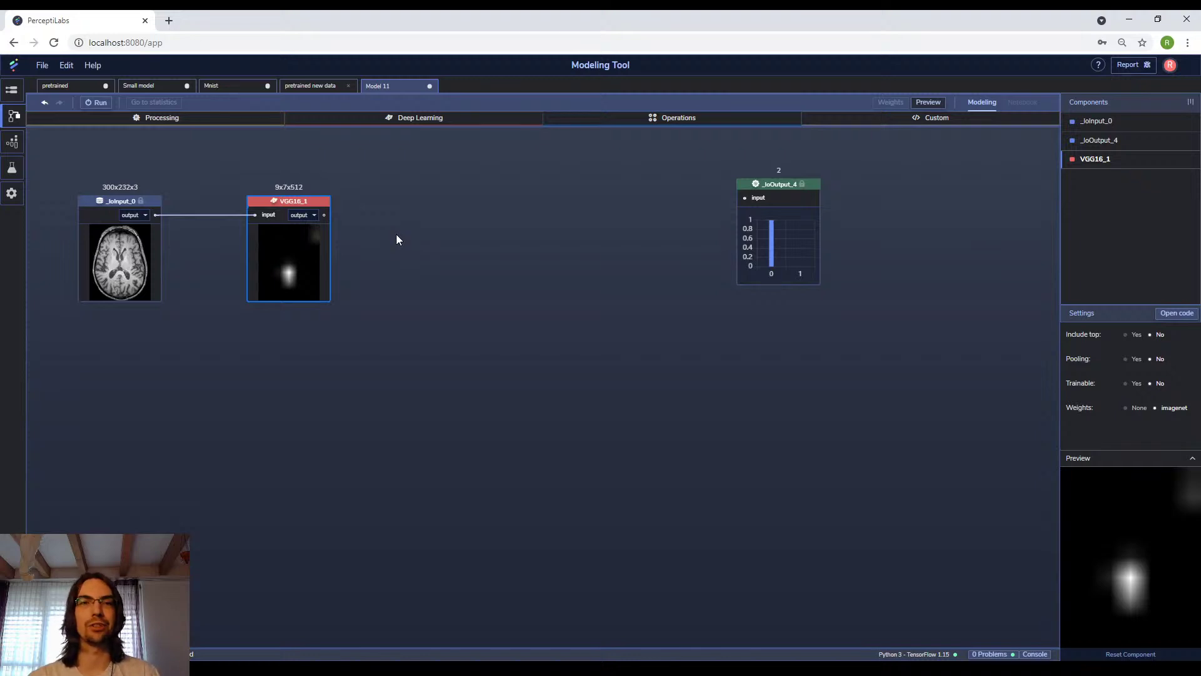
# Add two Dense components between VGG16 and the output component, and connect VGG16's output to the first one.
pyautogui.moveTo(423, 124)
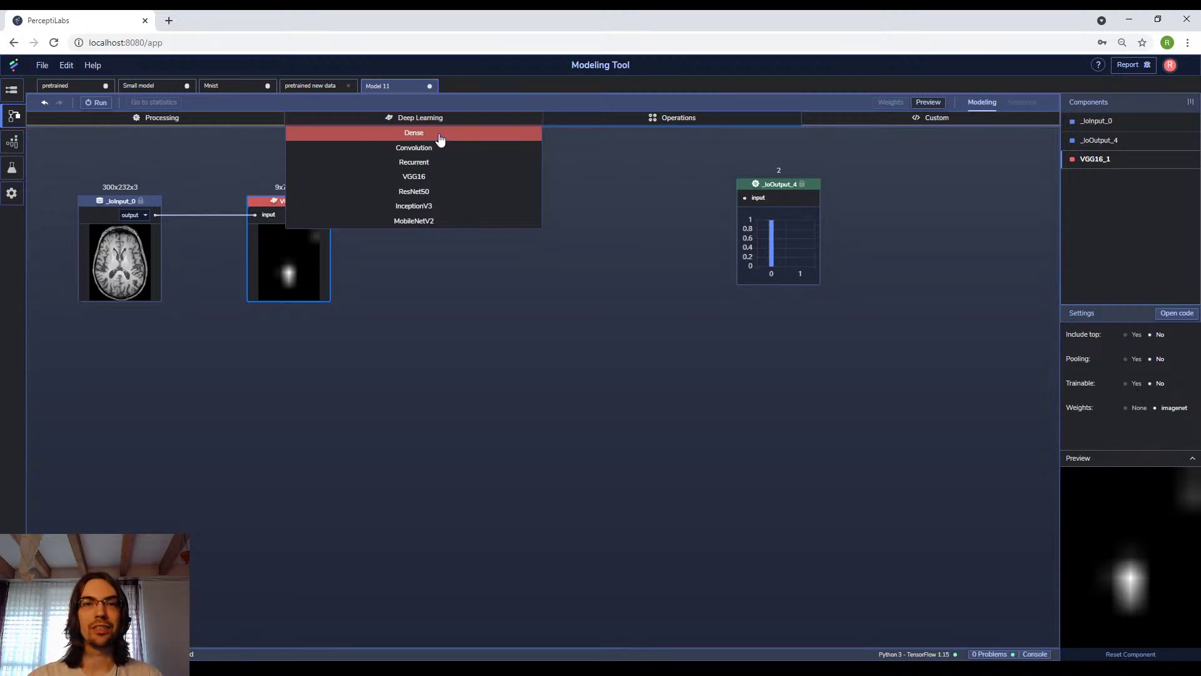
pyautogui.moveTo(440, 135); pyautogui.dragTo(450, 170)
pyautogui.moveTo(403, 213); pyautogui.dragTo(409, 201)
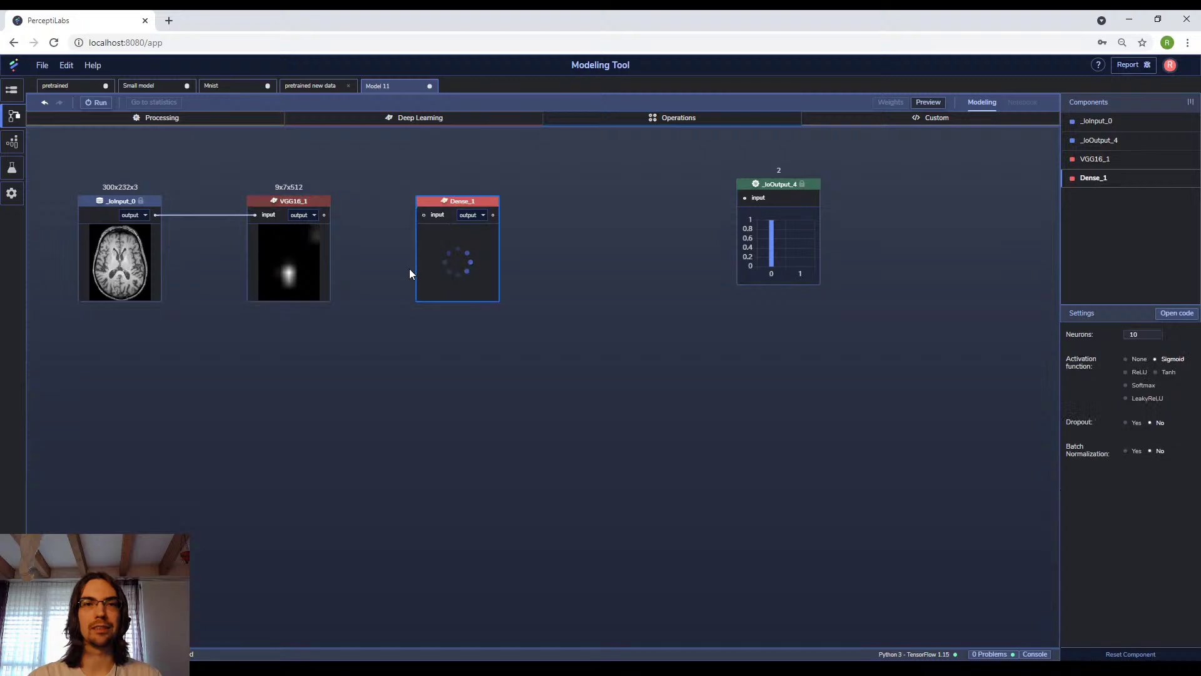
pyautogui.click(418, 124)
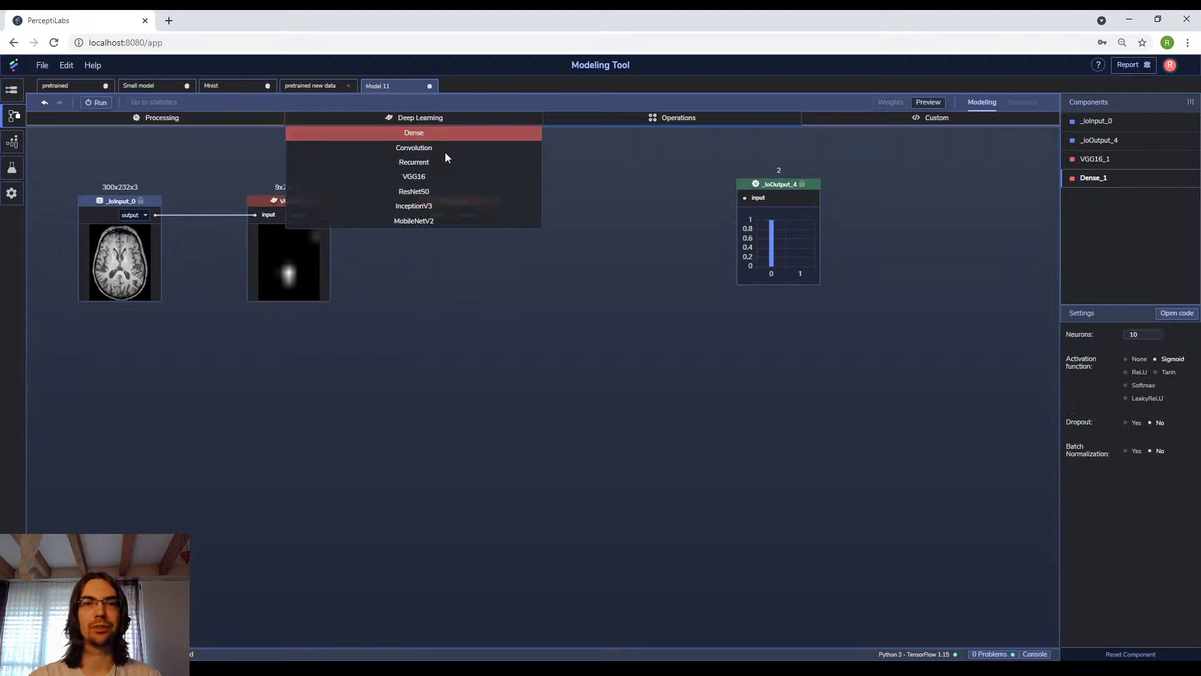
pyautogui.moveTo(445, 152); pyautogui.dragTo(590, 199)
pyautogui.moveTo(324, 214); pyautogui.dragTo(424, 215)
# Set the first Dense component to 128 neurons with the ReLU activation function.
pyautogui.click(475, 208)
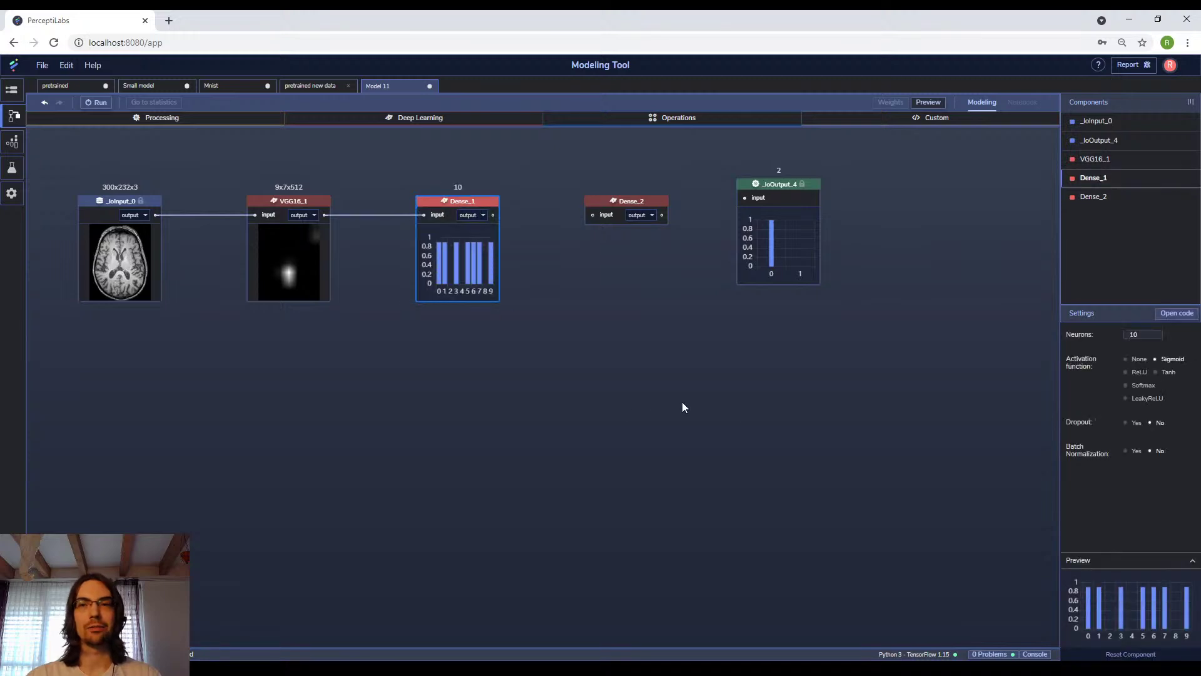
pyautogui.doubleClick(1143, 336)
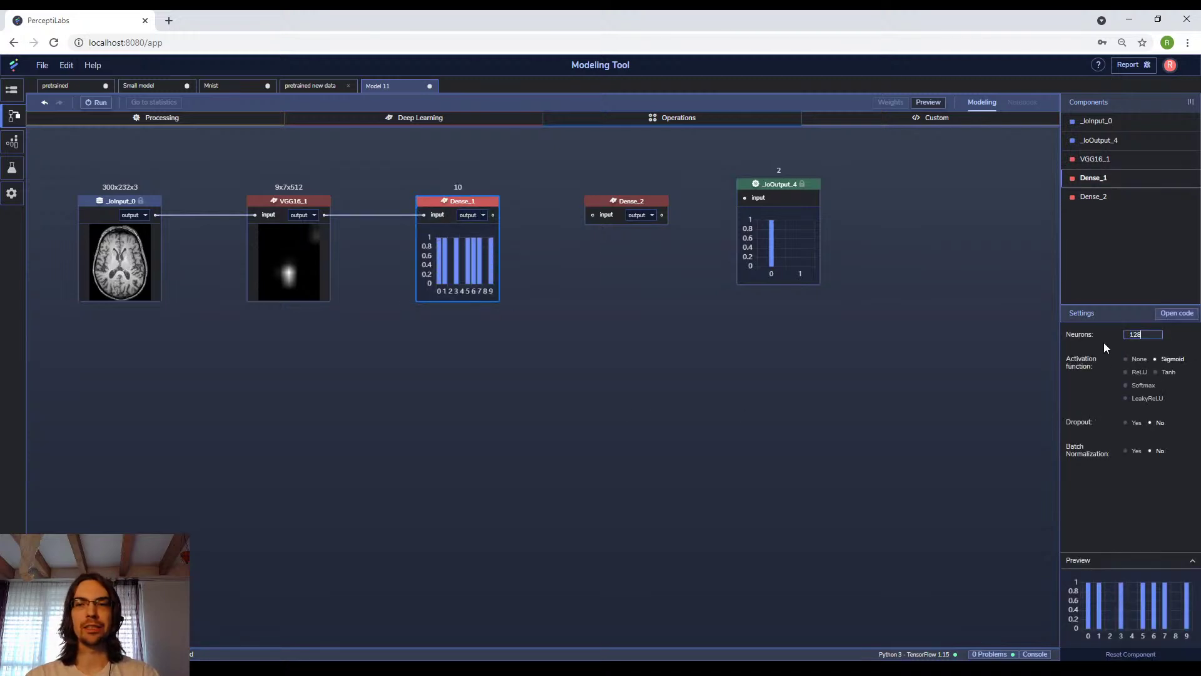
pyautogui.press('Return')
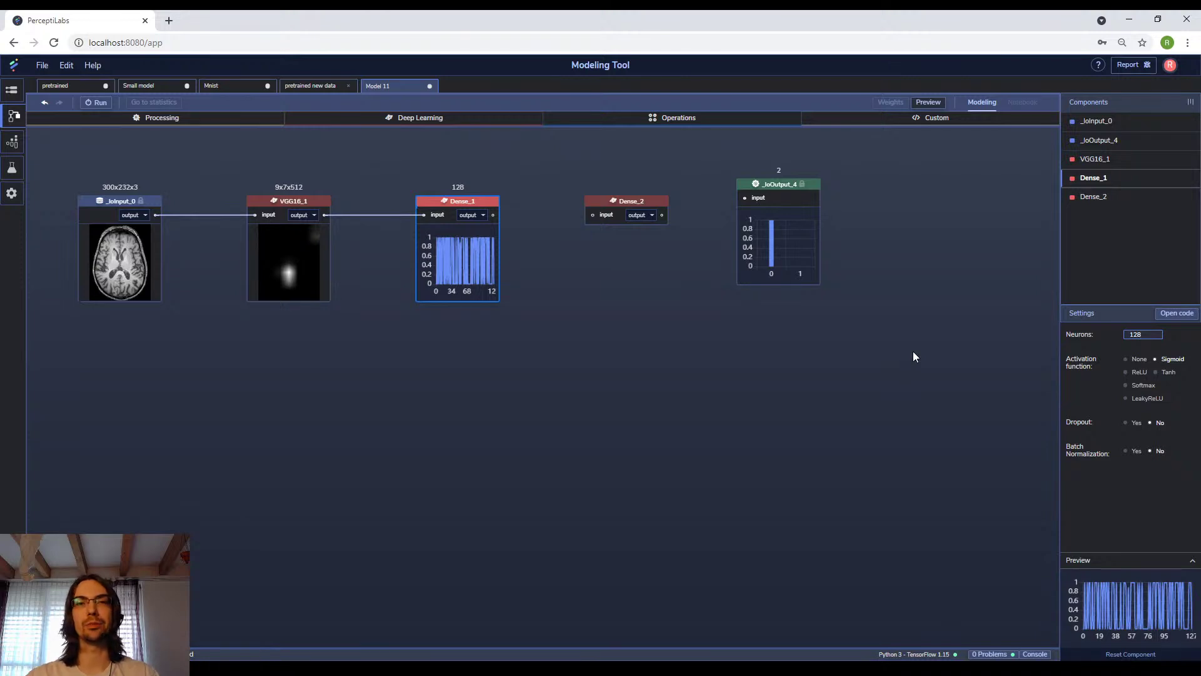
pyautogui.click(1137, 374)
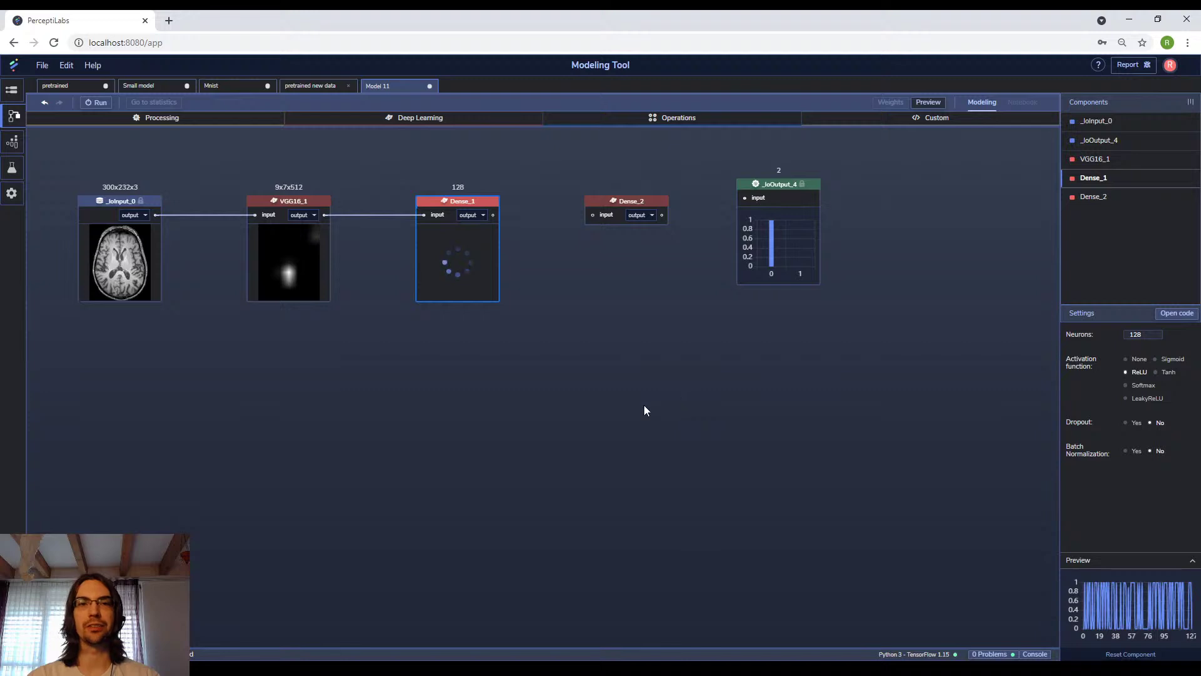
pyautogui.click(566, 288)
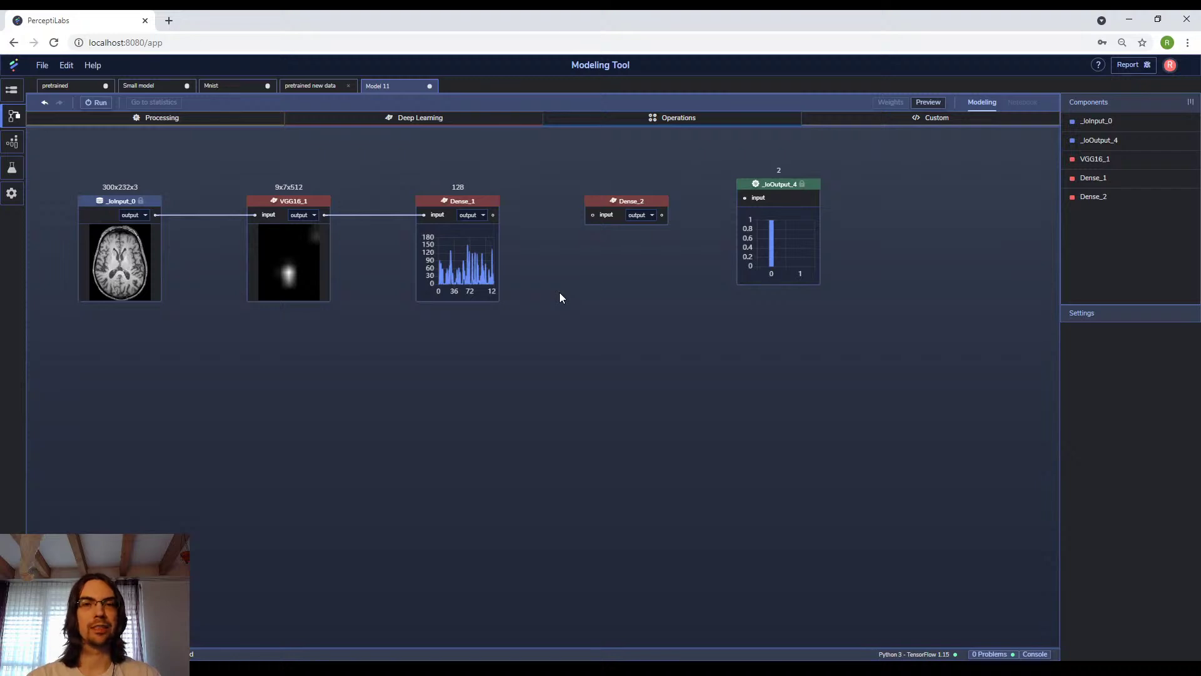
# Wire the second Dense component between the first Dense and the output component, and give it 2 neurons with the Softmax activation function.
pyautogui.moveTo(493, 214); pyautogui.dragTo(593, 215)
pyautogui.click(632, 205)
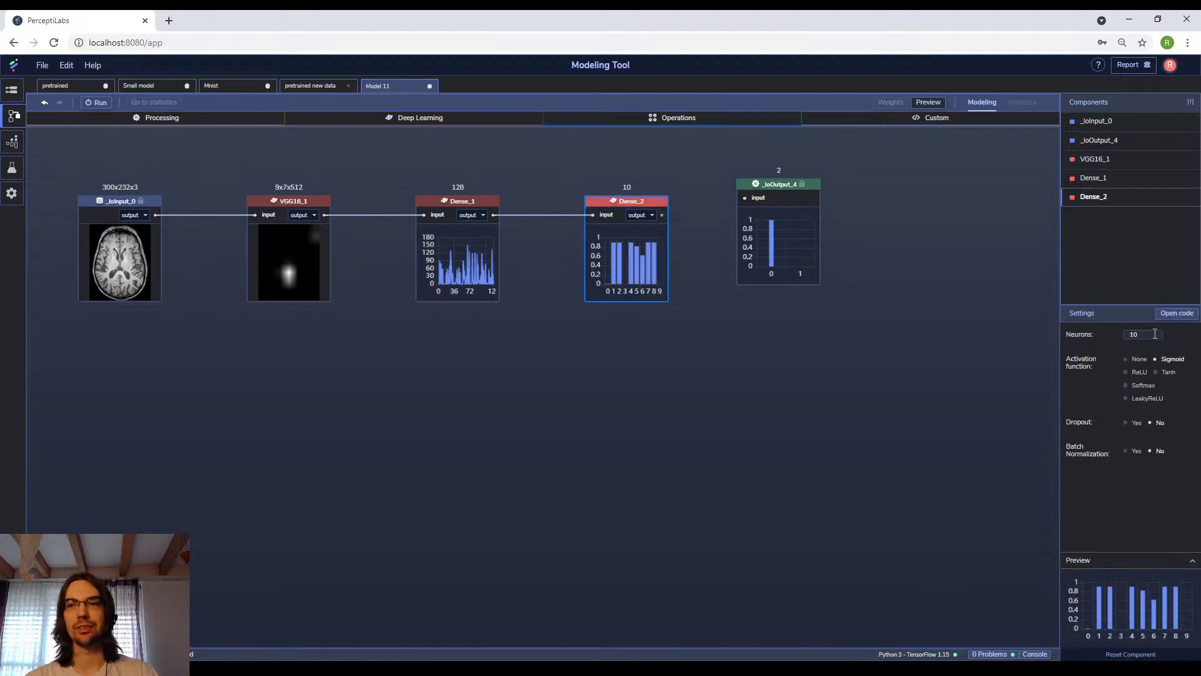
pyautogui.moveTo(1154, 335); pyautogui.dragTo(1067, 350)
pyautogui.write('2')
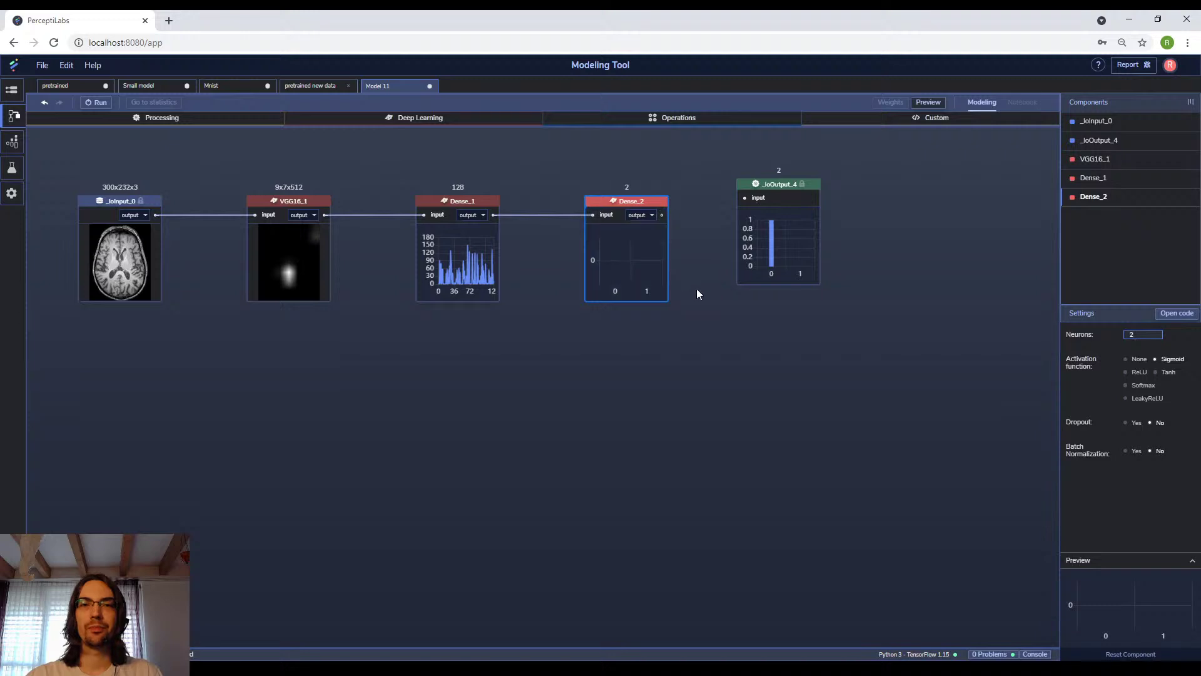
pyautogui.click(1135, 384)
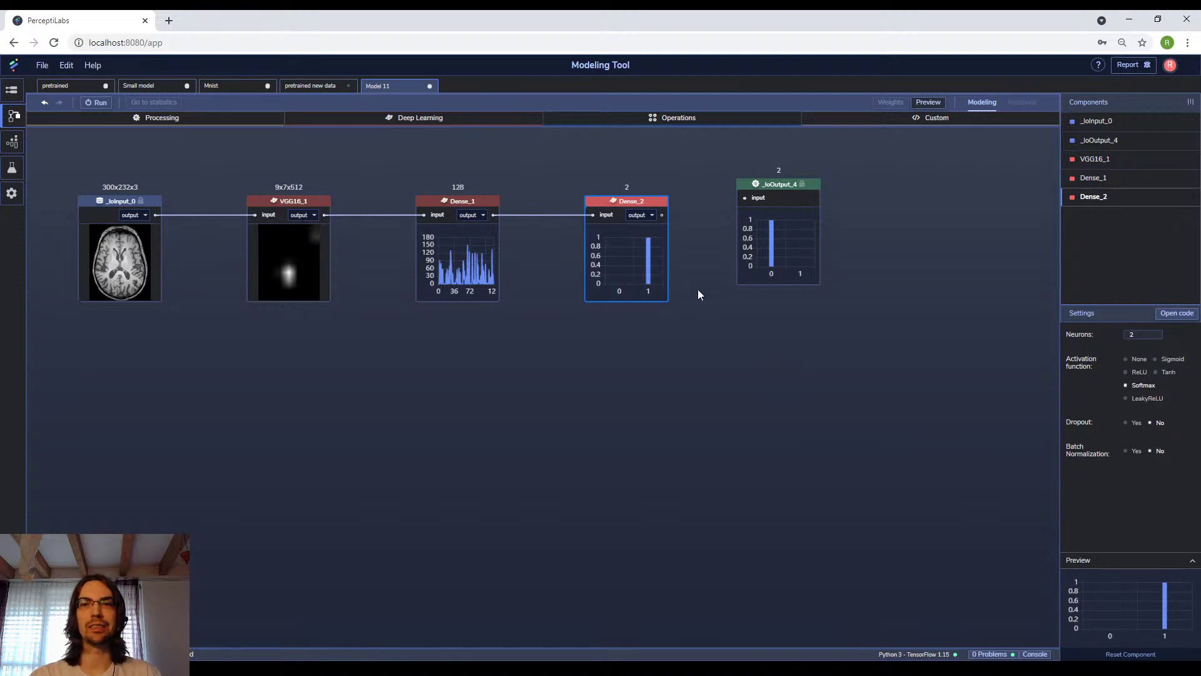
pyautogui.moveTo(792, 198); pyautogui.dragTo(813, 219)
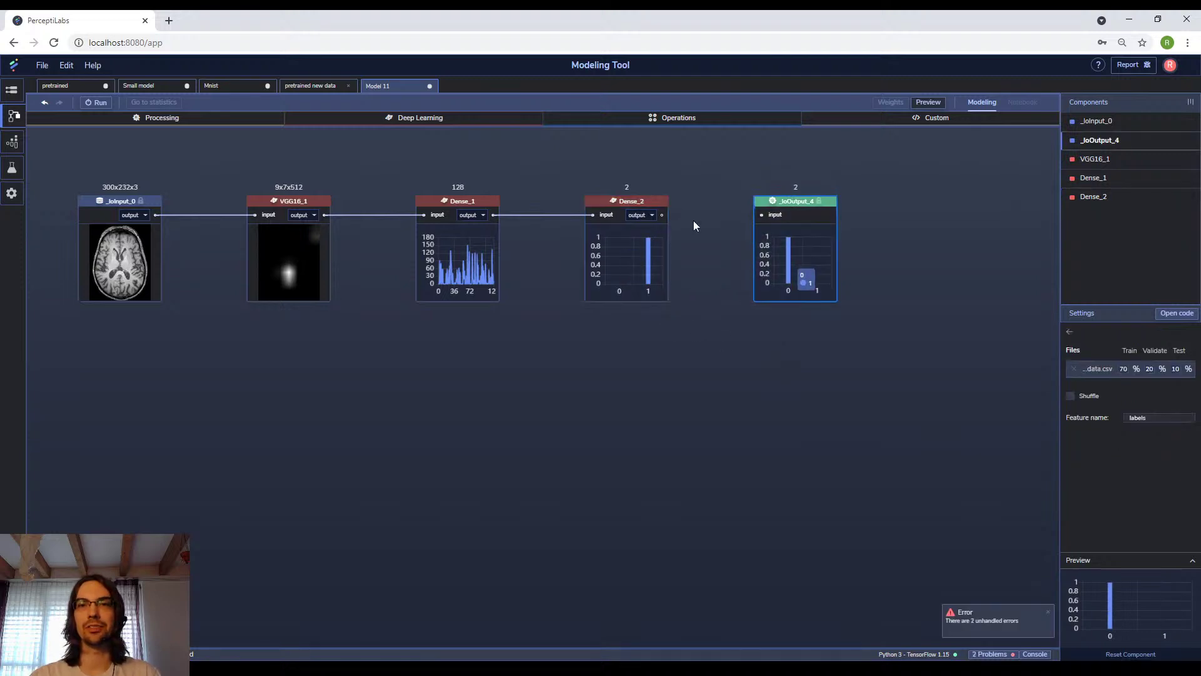
pyautogui.moveTo(660, 220); pyautogui.dragTo(759, 227)
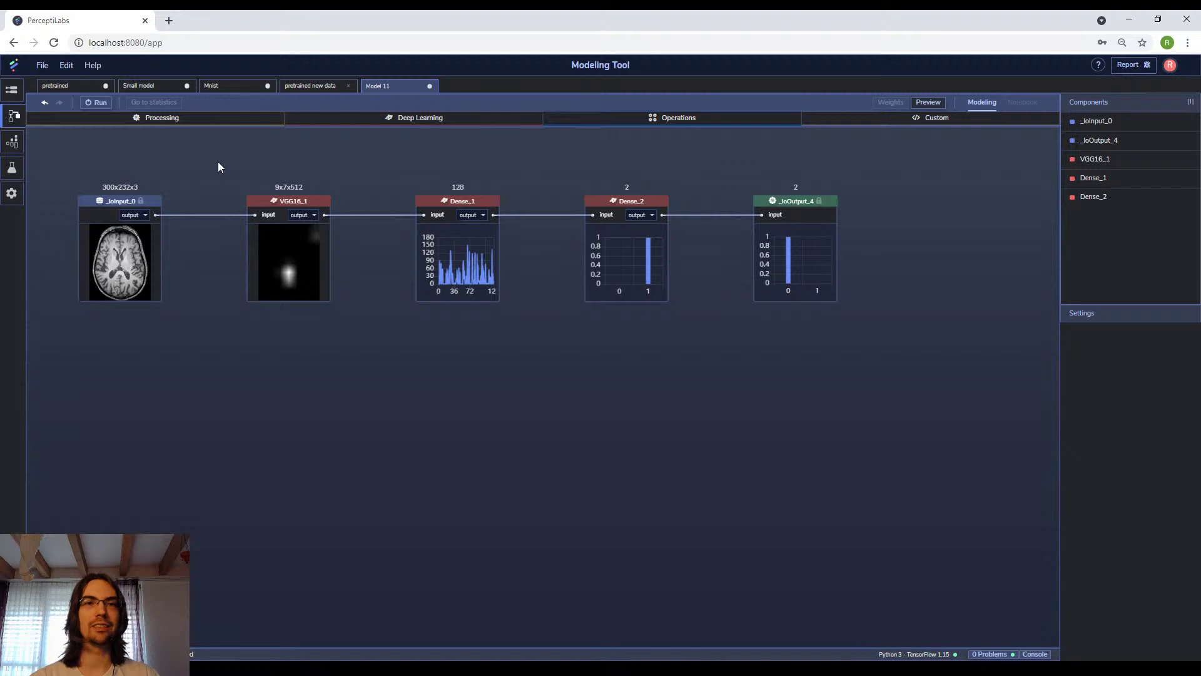
# Run the model training with a batch size of 32 and the Cross-Entropy loss.
pyautogui.click(97, 102)
pyautogui.doubleClick(655, 303)
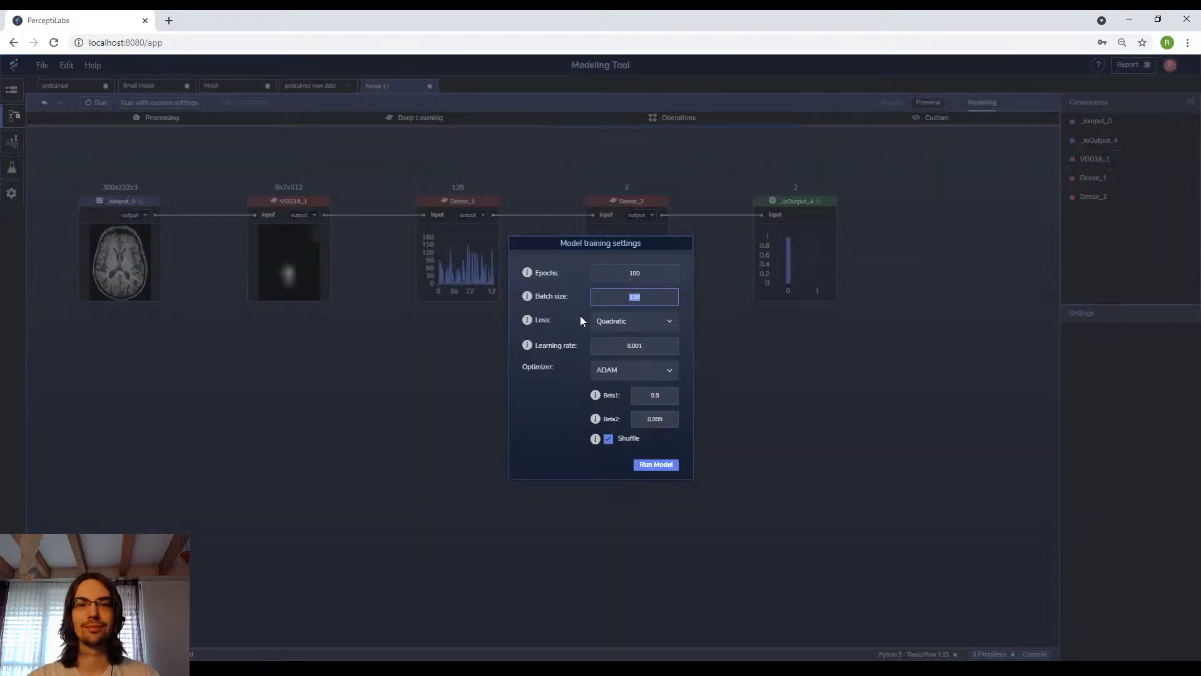
pyautogui.write('32')
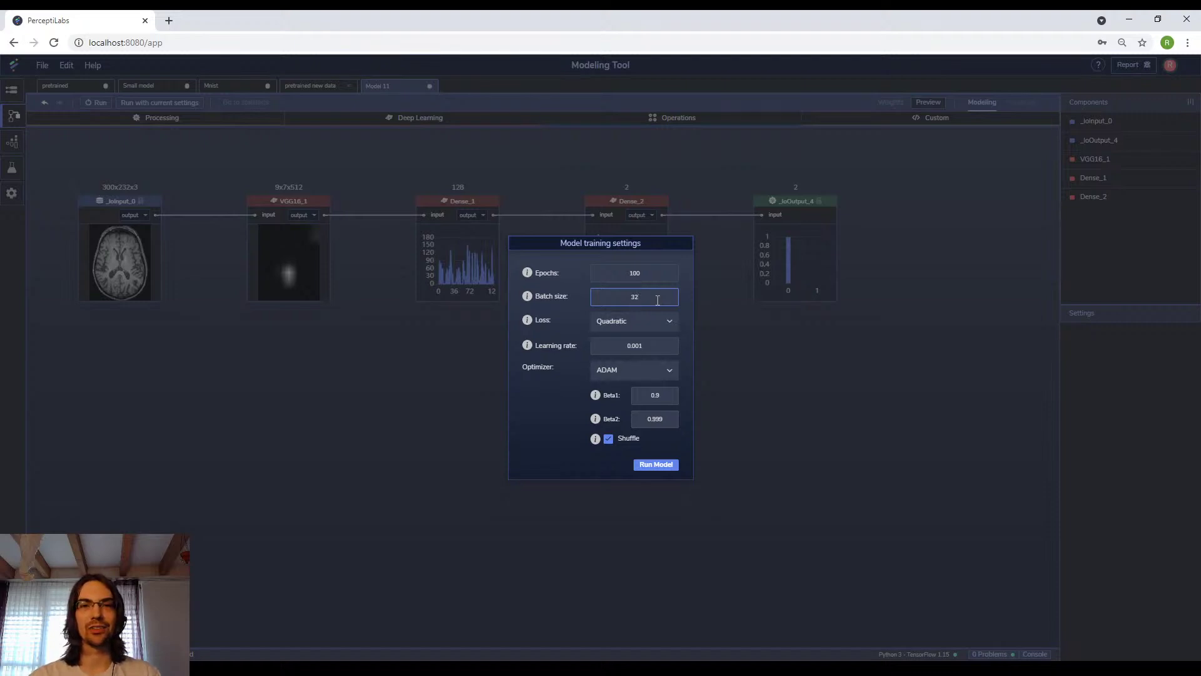
pyautogui.click(629, 323)
pyautogui.click(627, 337)
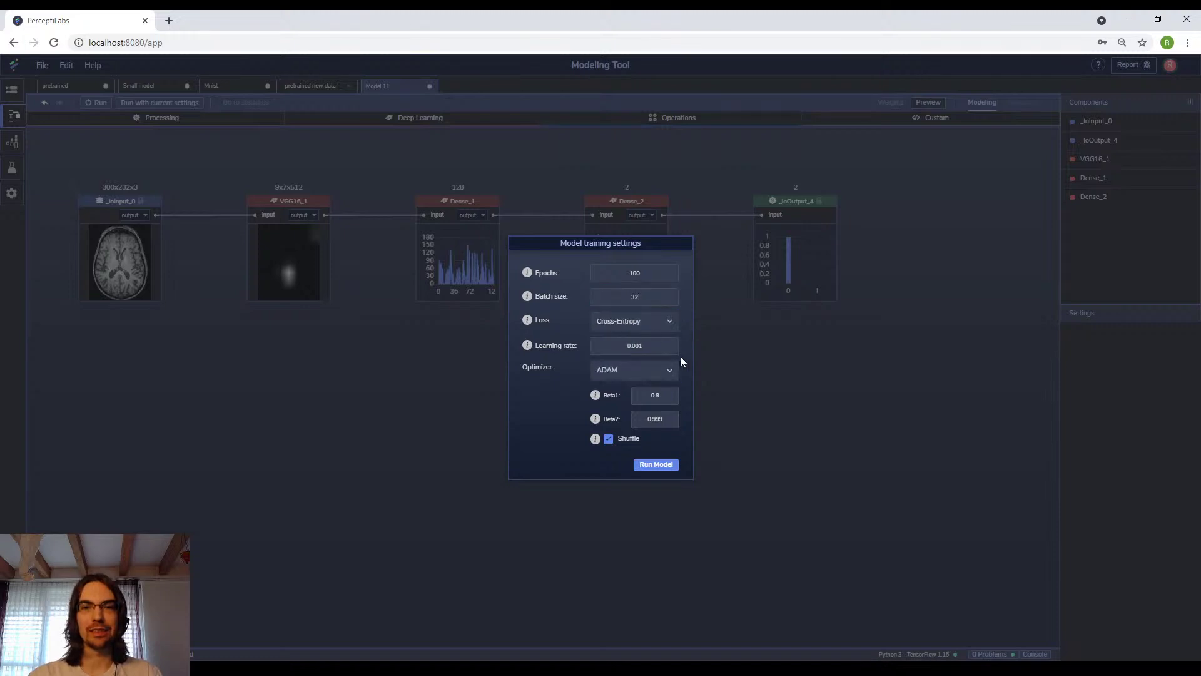
pyautogui.click(656, 465)
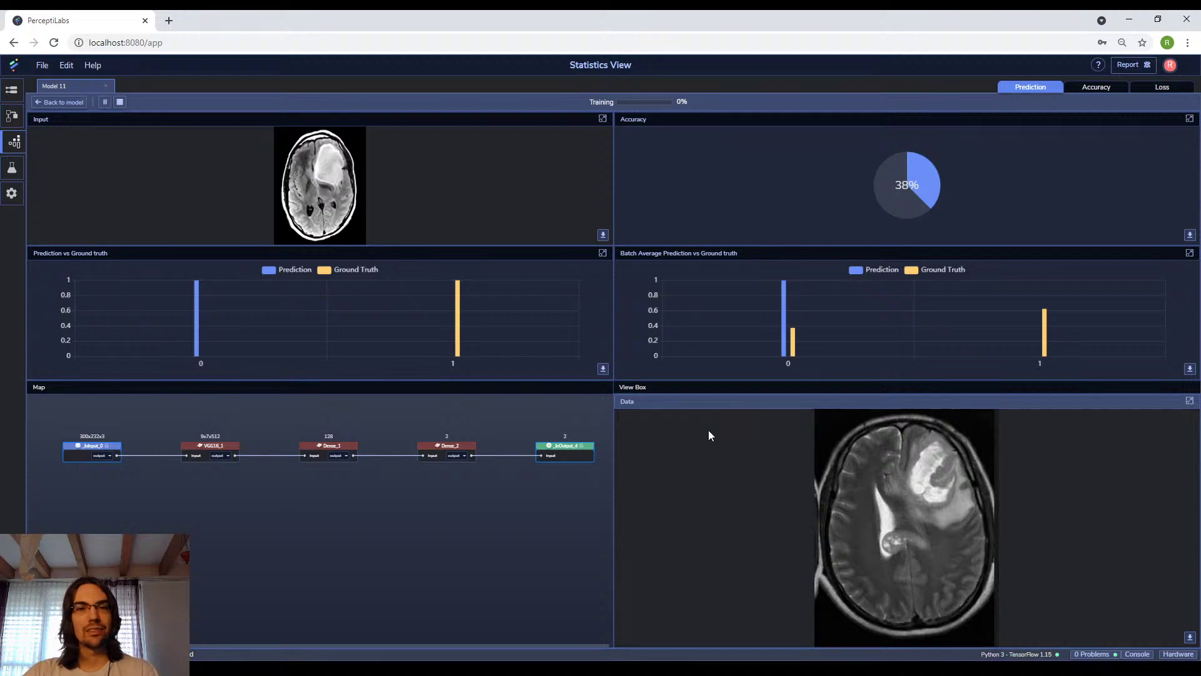
# Examine the gradients of the second Dense component and the model's accuracy statistics during training.
pyautogui.click(445, 449)
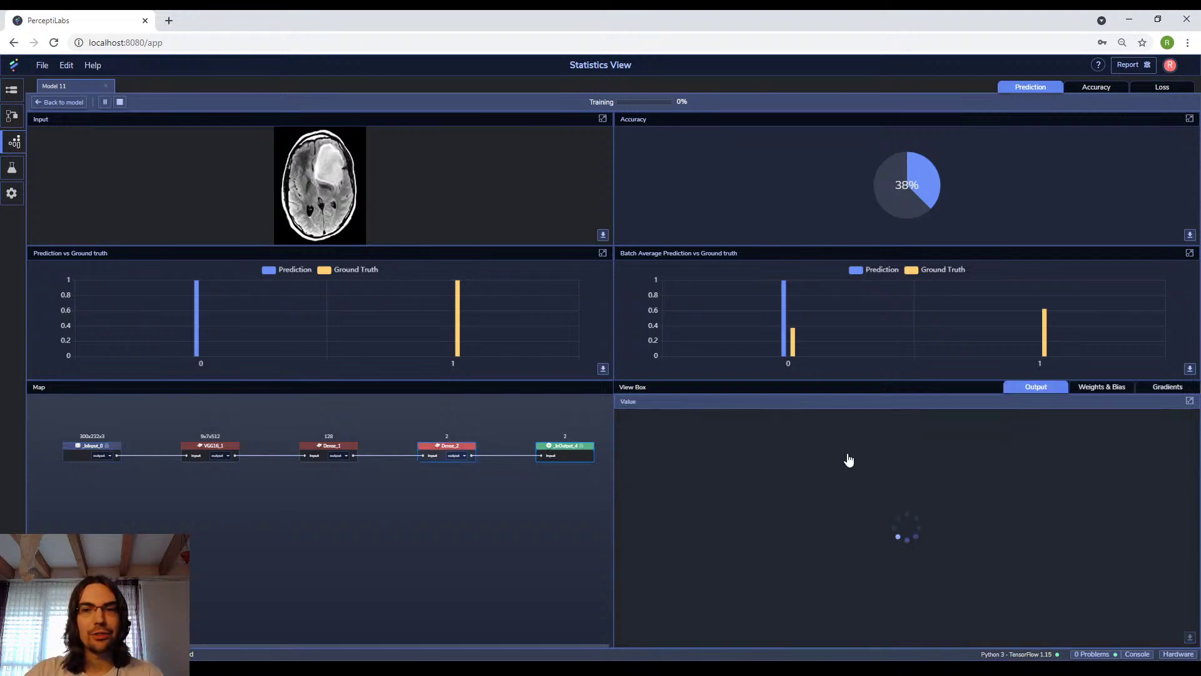
pyautogui.click(1168, 388)
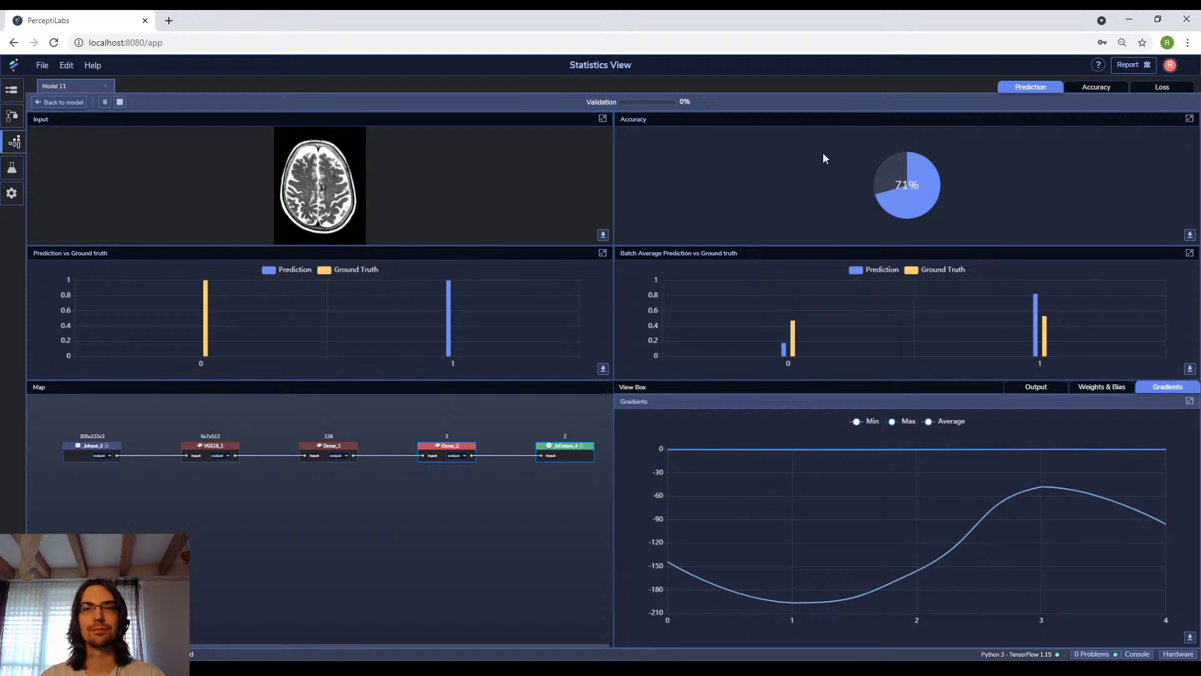
pyautogui.click(1094, 91)
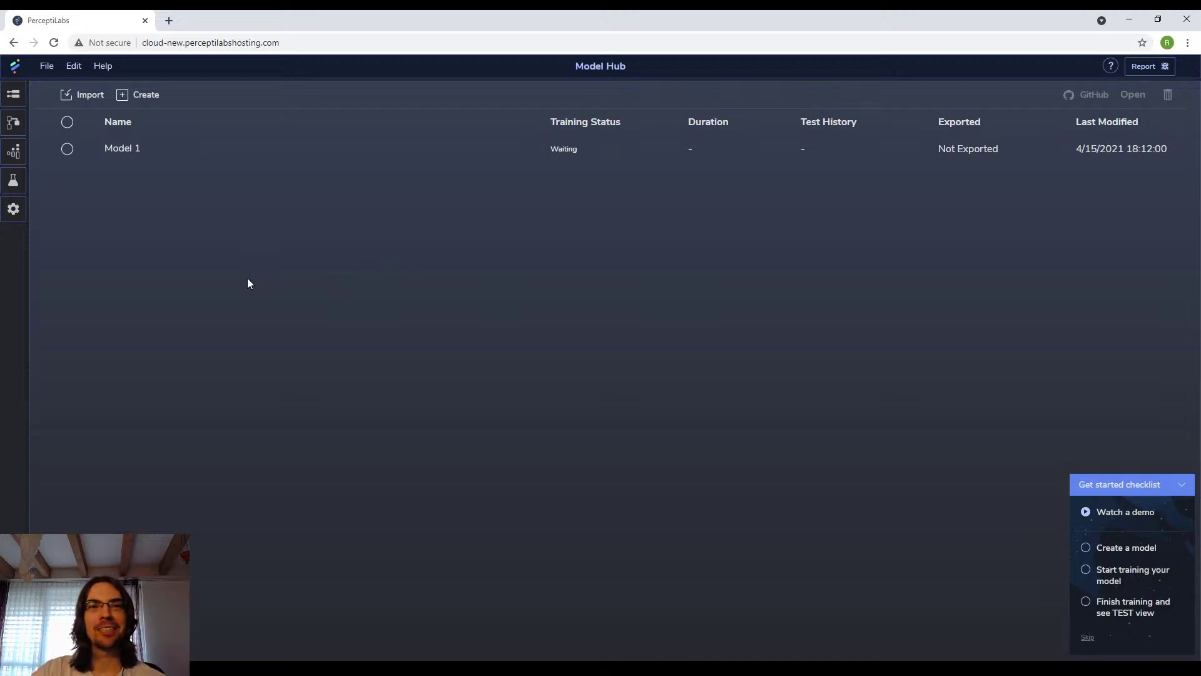
# Dismiss the get-started checklist and start a new model from data.csv in the brain_tumor_dataset folder.
pyautogui.click(1084, 637)
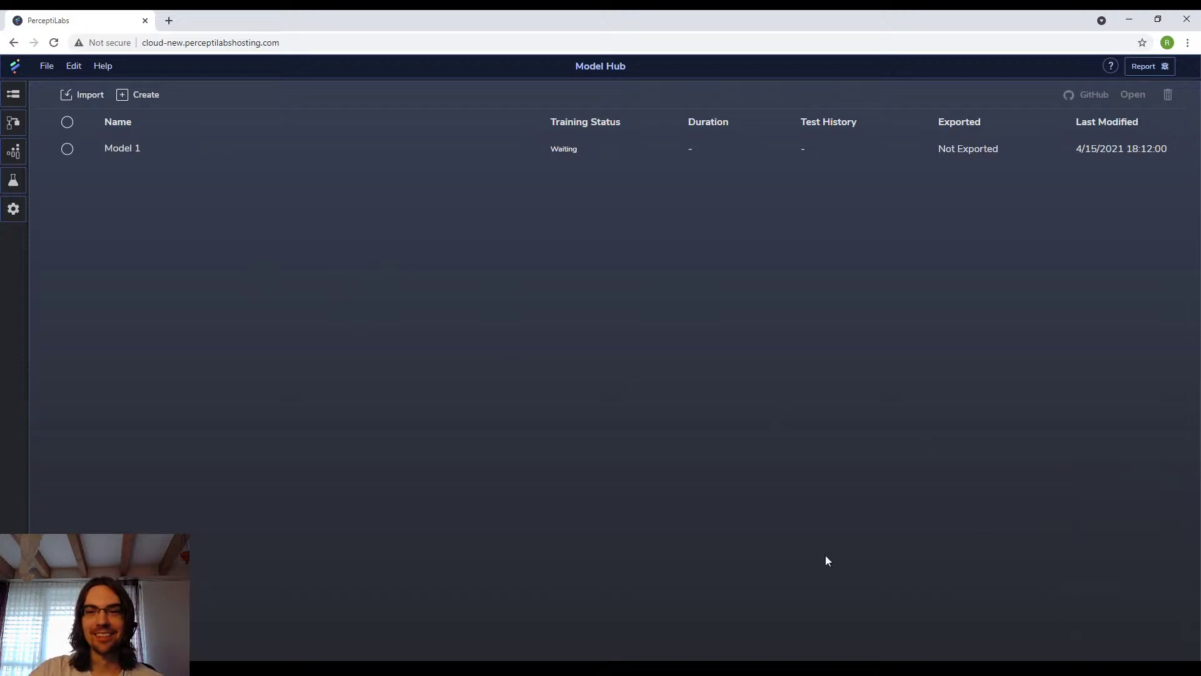
pyautogui.click(157, 100)
pyautogui.click(508, 380)
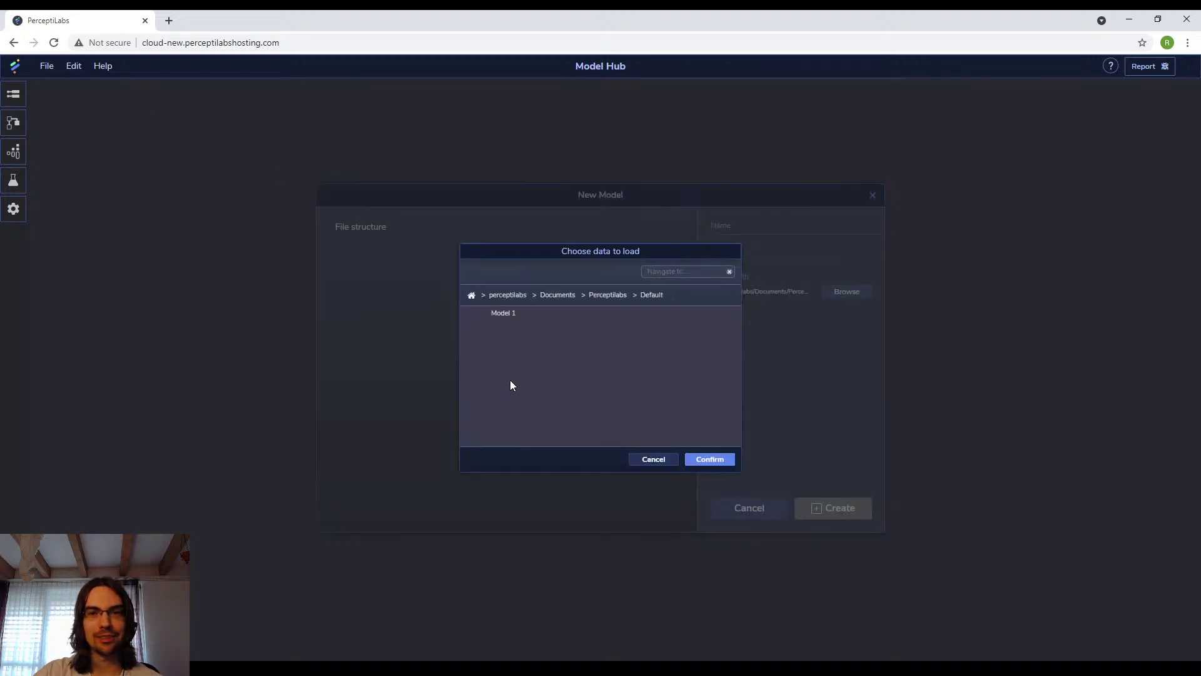
pyautogui.click(608, 295)
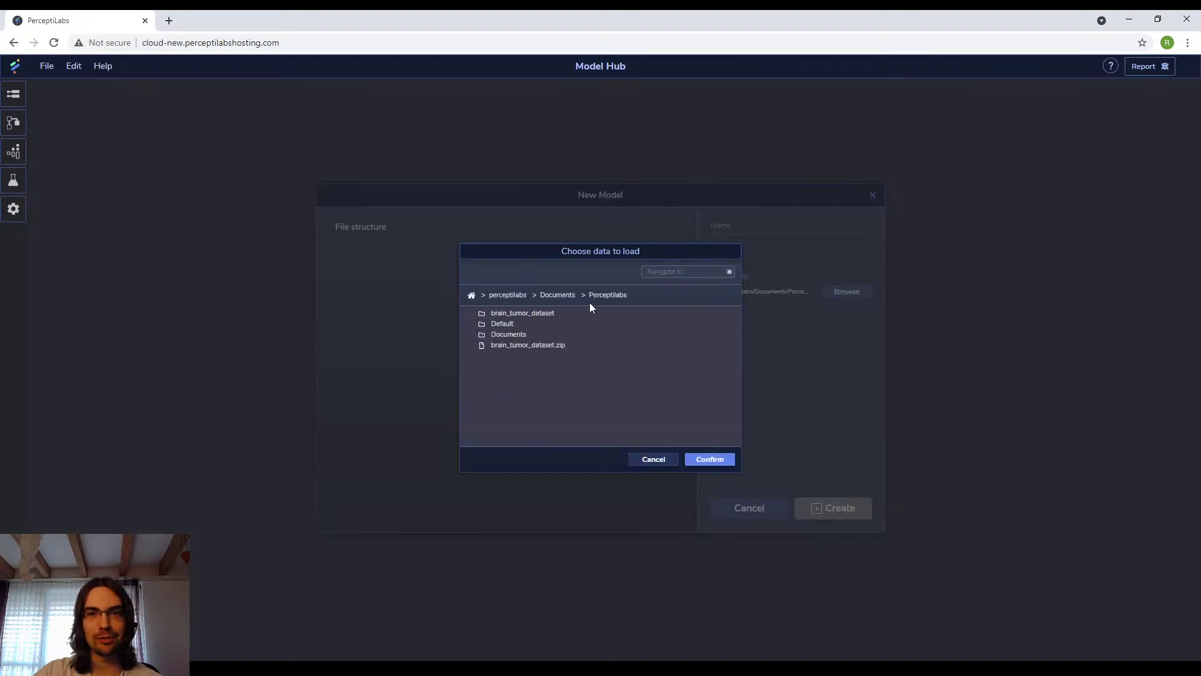
pyautogui.doubleClick(553, 314)
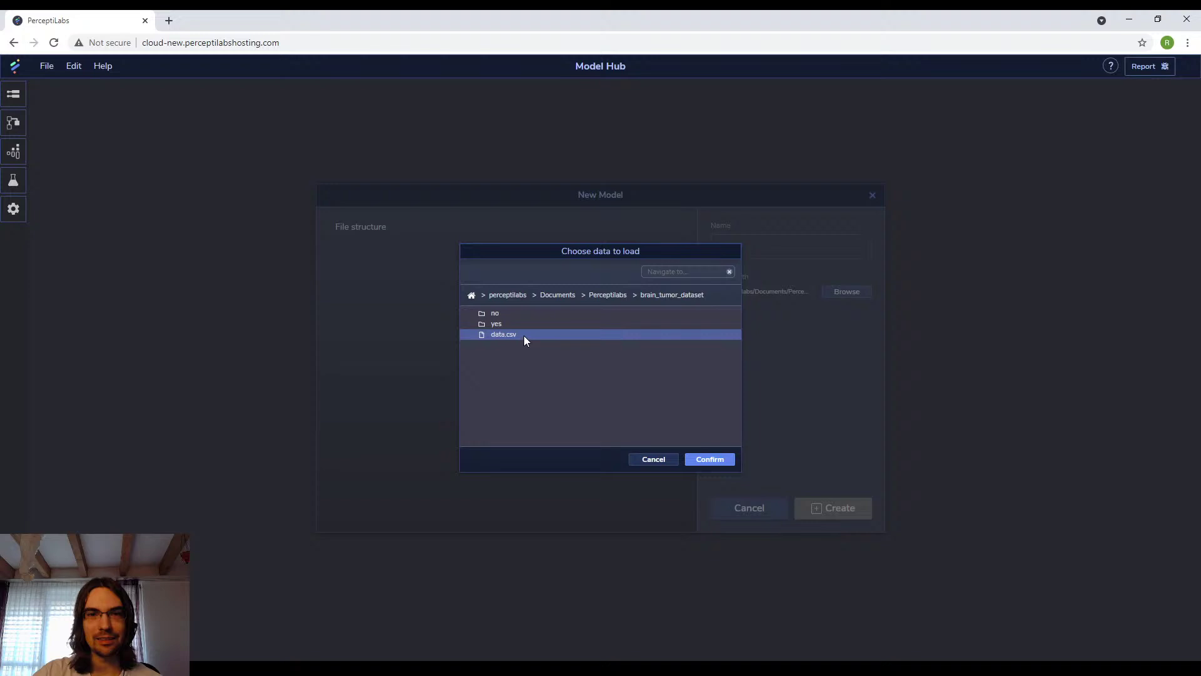
pyautogui.doubleClick(524, 336)
# Define the images column as an image input and the labels column as a categorical output, and create the model.
pyautogui.click(439, 388)
pyautogui.click(441, 408)
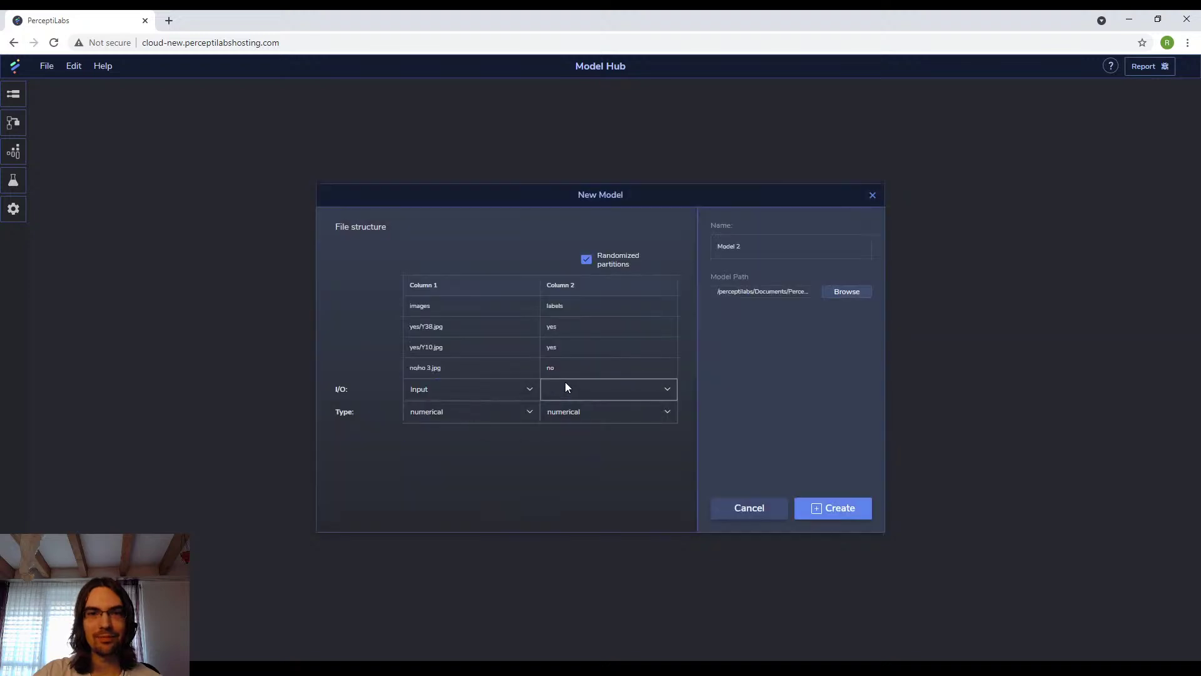
pyautogui.click(565, 388)
pyautogui.click(554, 430)
pyautogui.click(462, 411)
pyautogui.click(453, 452)
pyautogui.click(569, 413)
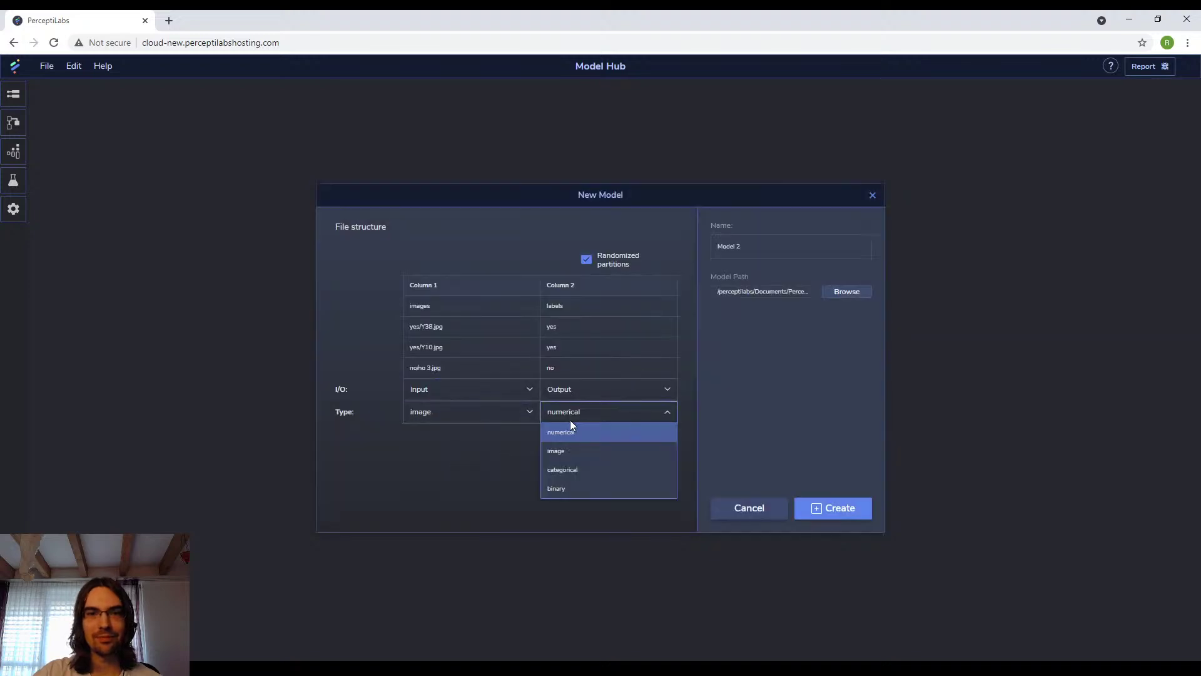
pyautogui.click(588, 471)
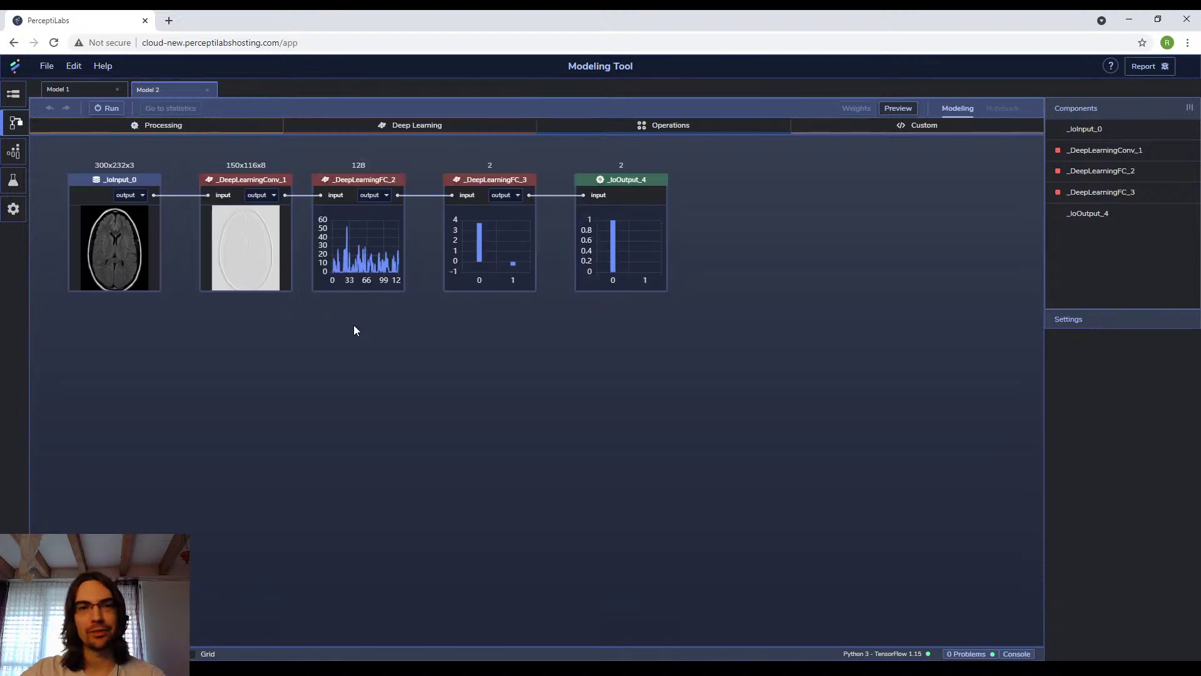
pyautogui.hotkey('ctrl', 'a')
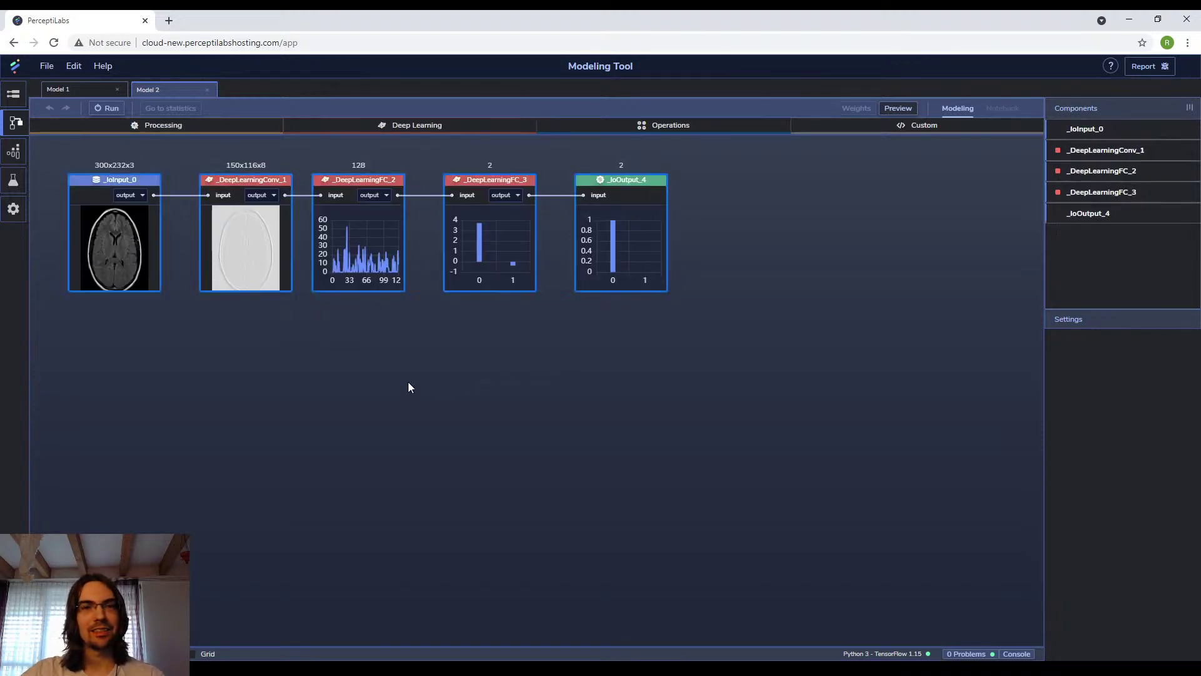
pyautogui.click(408, 387)
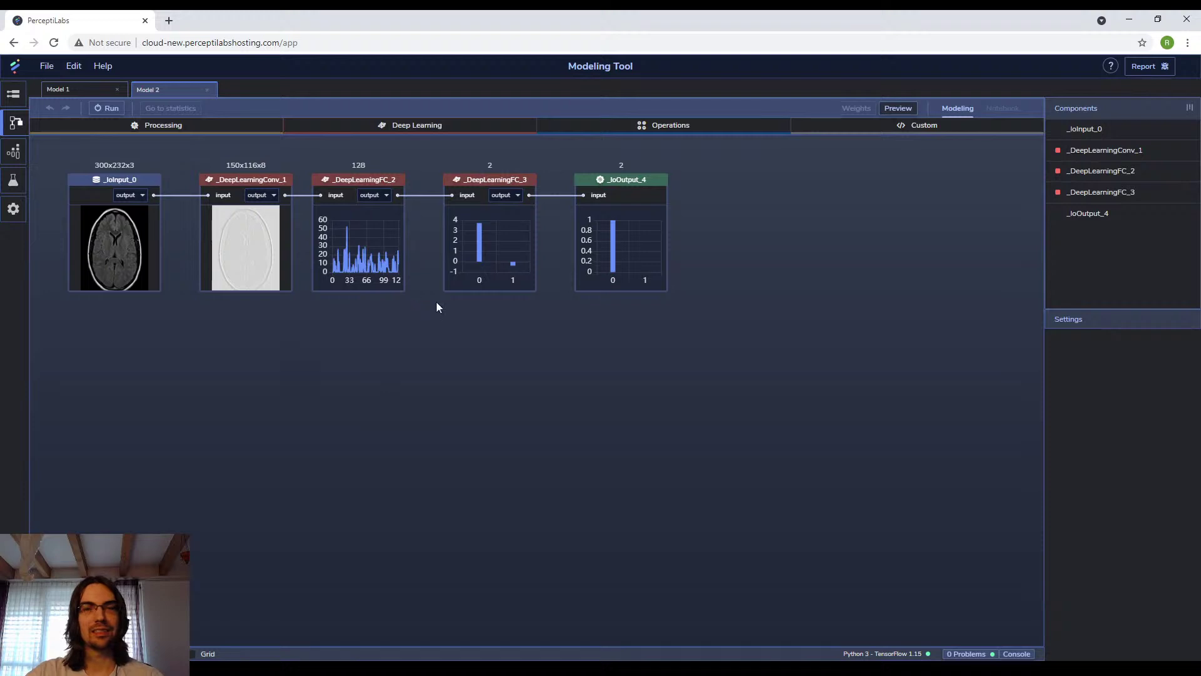
pyautogui.hotkey('ctrl', 'a')
pyautogui.press('Delete')
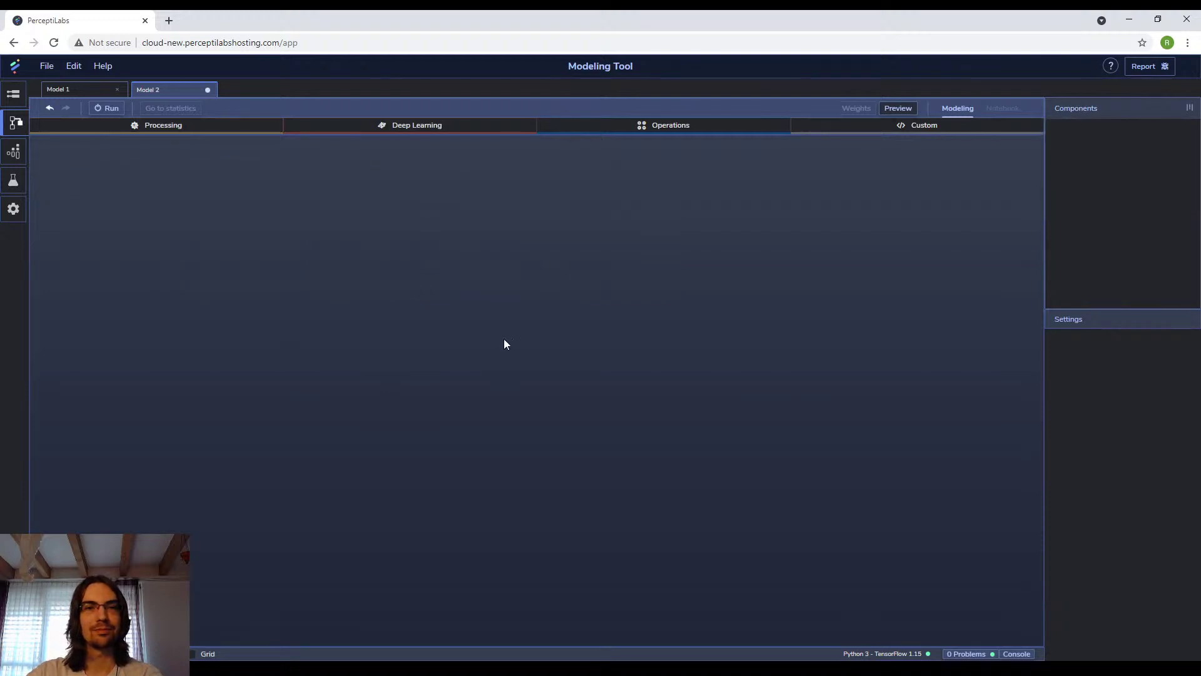
pyautogui.hotkey('ctrl', 'z')
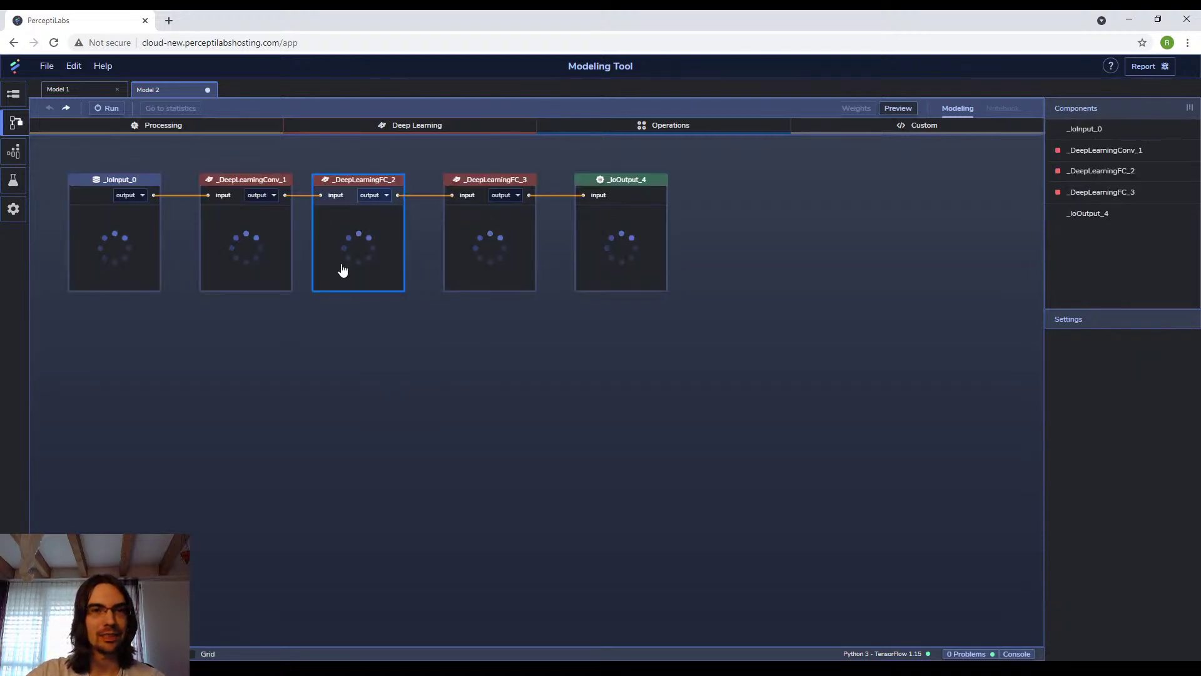
# Delete the convolution and both fully connected components from Model 2, and move its output component farther from the input component.
pyautogui.moveTo(190, 142)
pyautogui.mouseDown()
pyautogui.moveTo(569, 318)
pyautogui.moveTo(546, 310)
pyautogui.mouseUp()
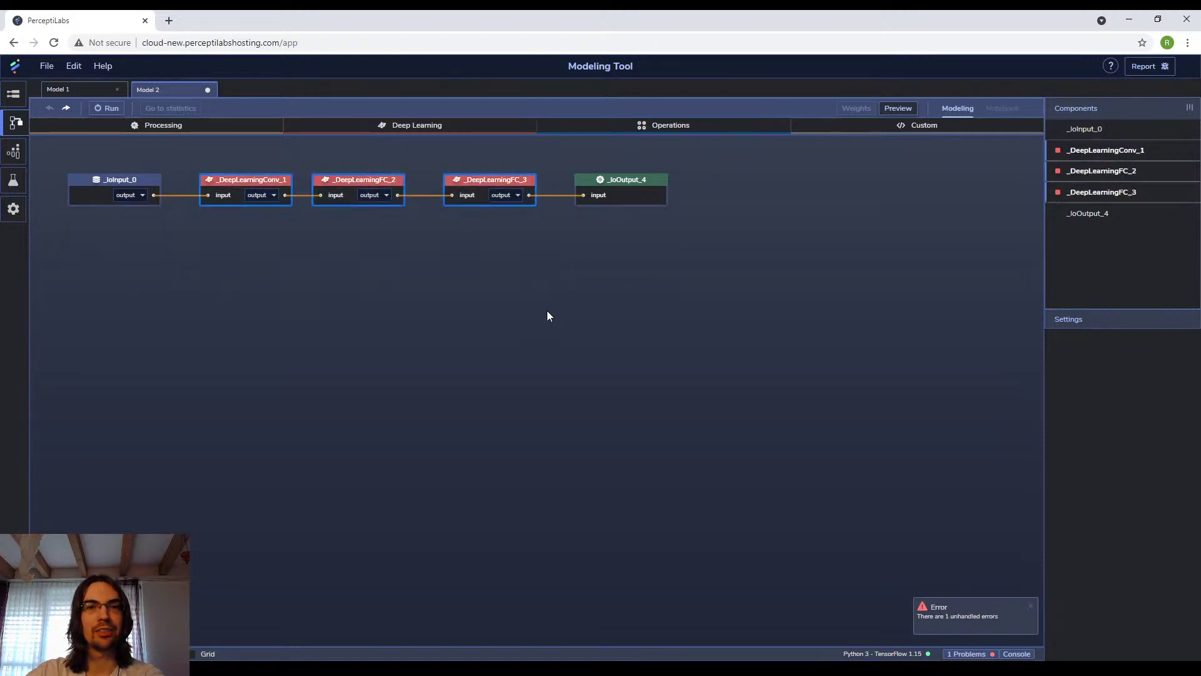
pyautogui.press('Delete')
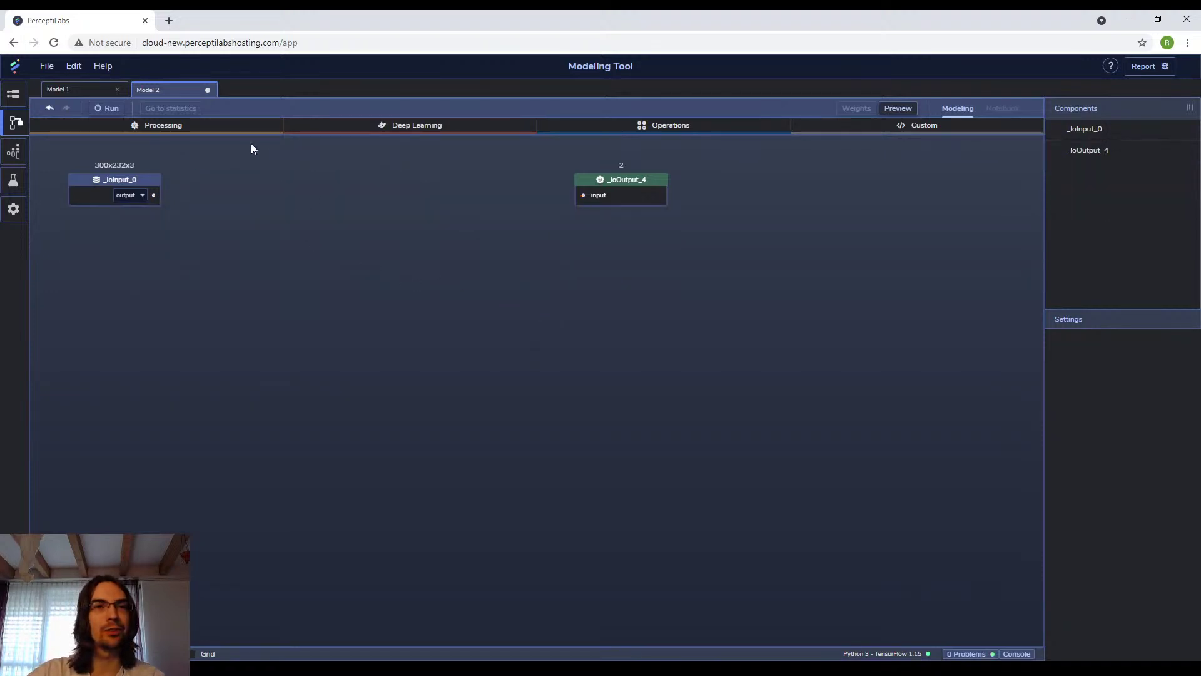
pyautogui.moveTo(634, 181); pyautogui.dragTo(785, 181)
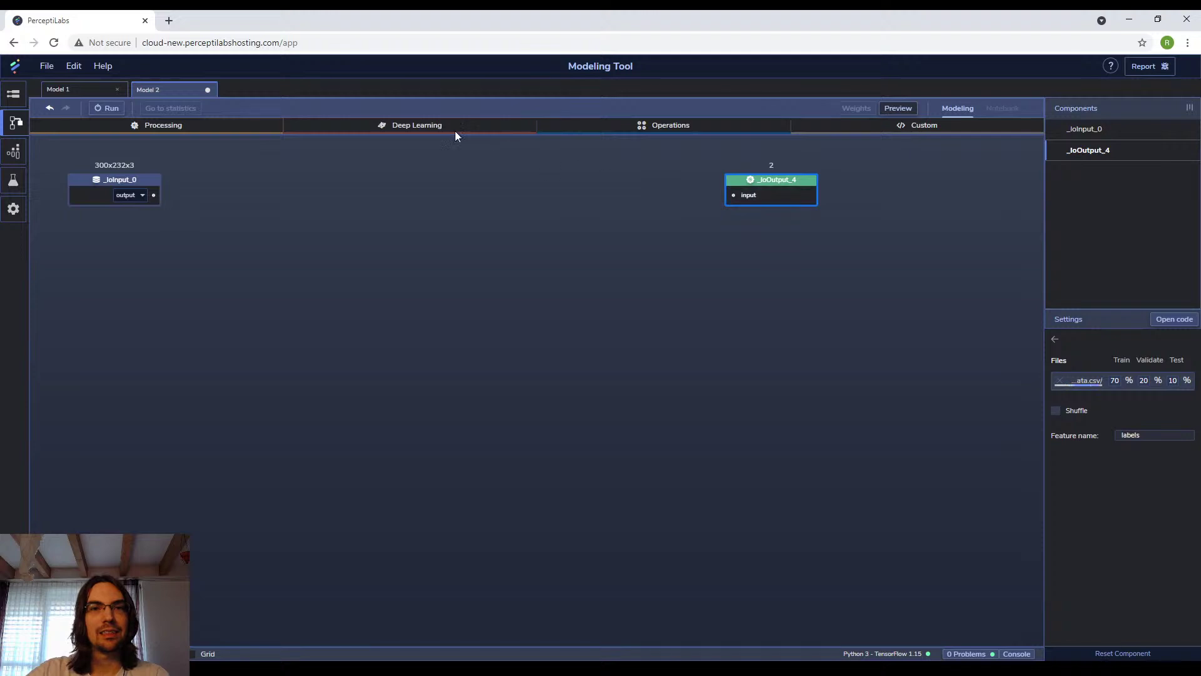
# Add a VGG16 component beside the input component, connect the input's output to it, and hide the tips.
pyautogui.click(435, 130)
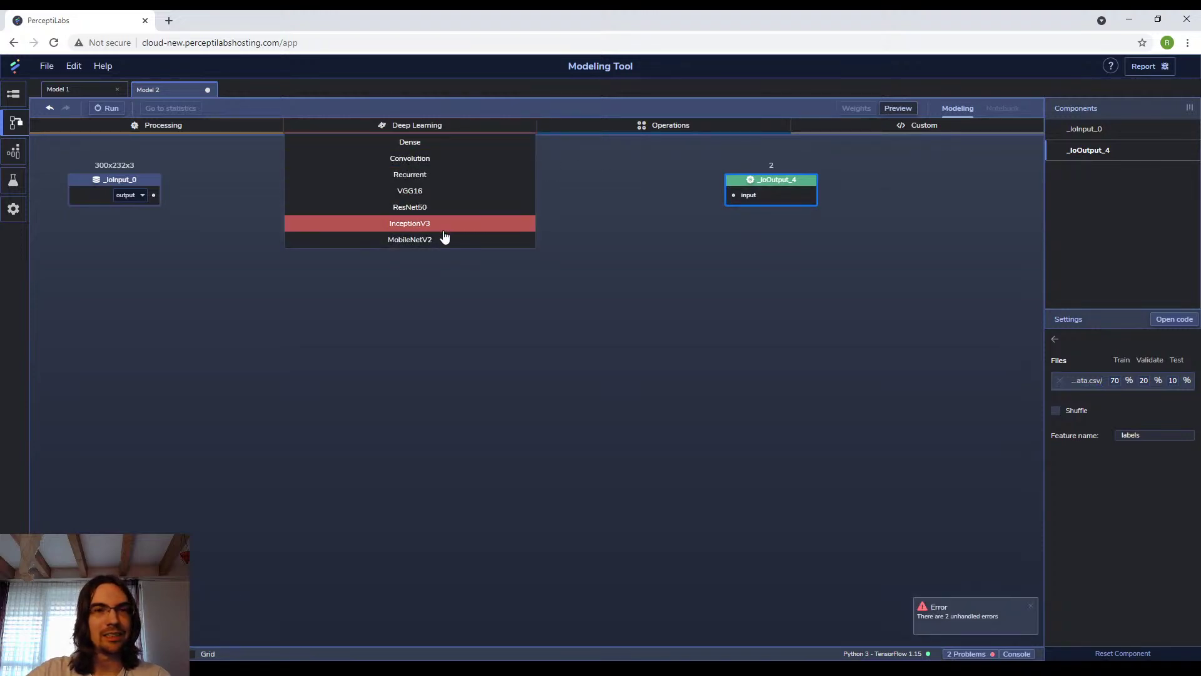
pyautogui.moveTo(430, 200); pyautogui.dragTo(282, 216)
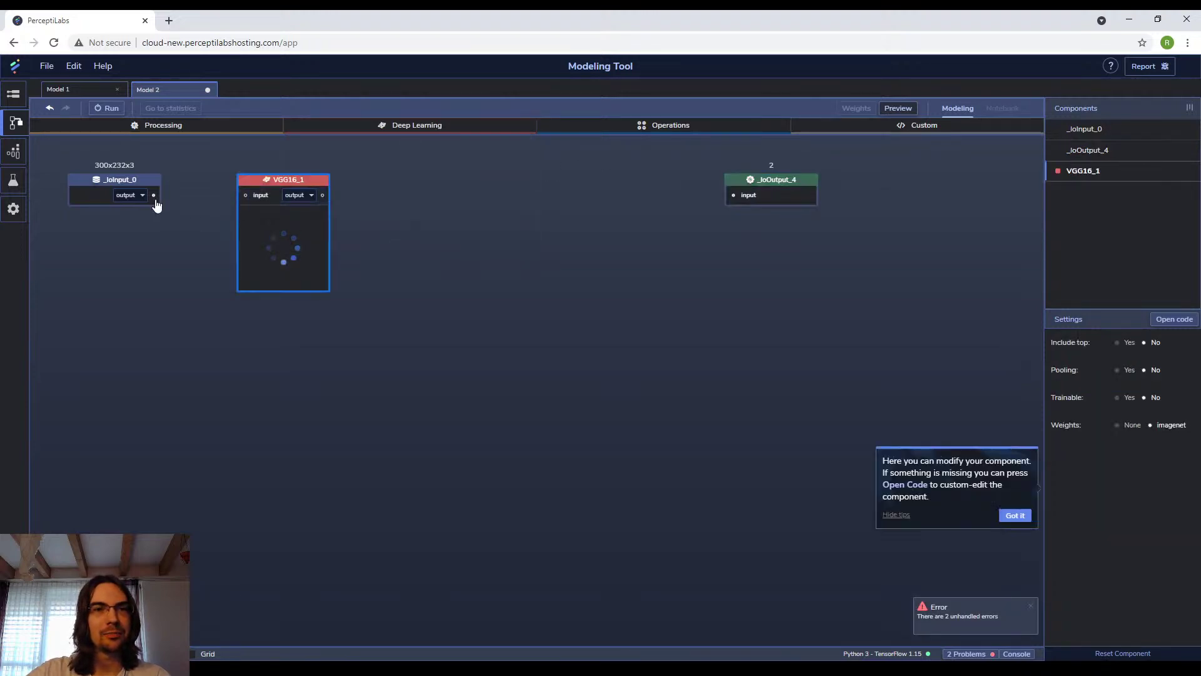
pyautogui.moveTo(155, 196); pyautogui.dragTo(246, 196)
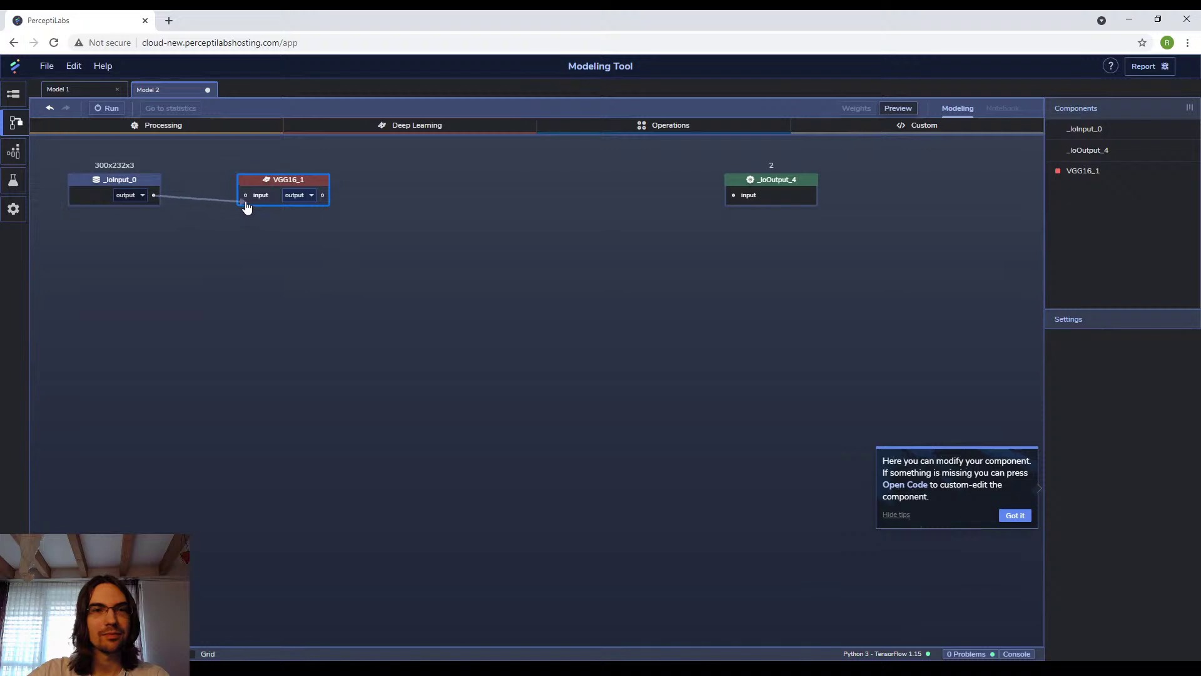
pyautogui.click(897, 518)
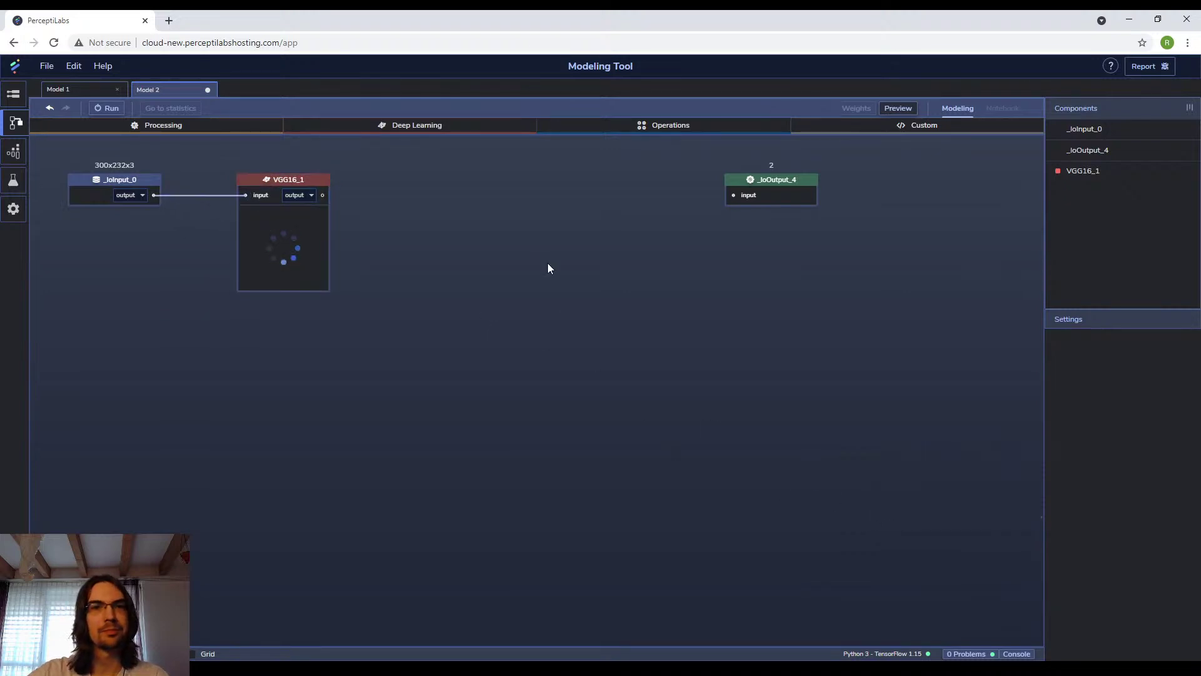
# Add a Dense component fed by VGG16 with 128 neurons and ReLU activation, and permanently dismiss the auto-settings notice.
pyautogui.click(419, 124)
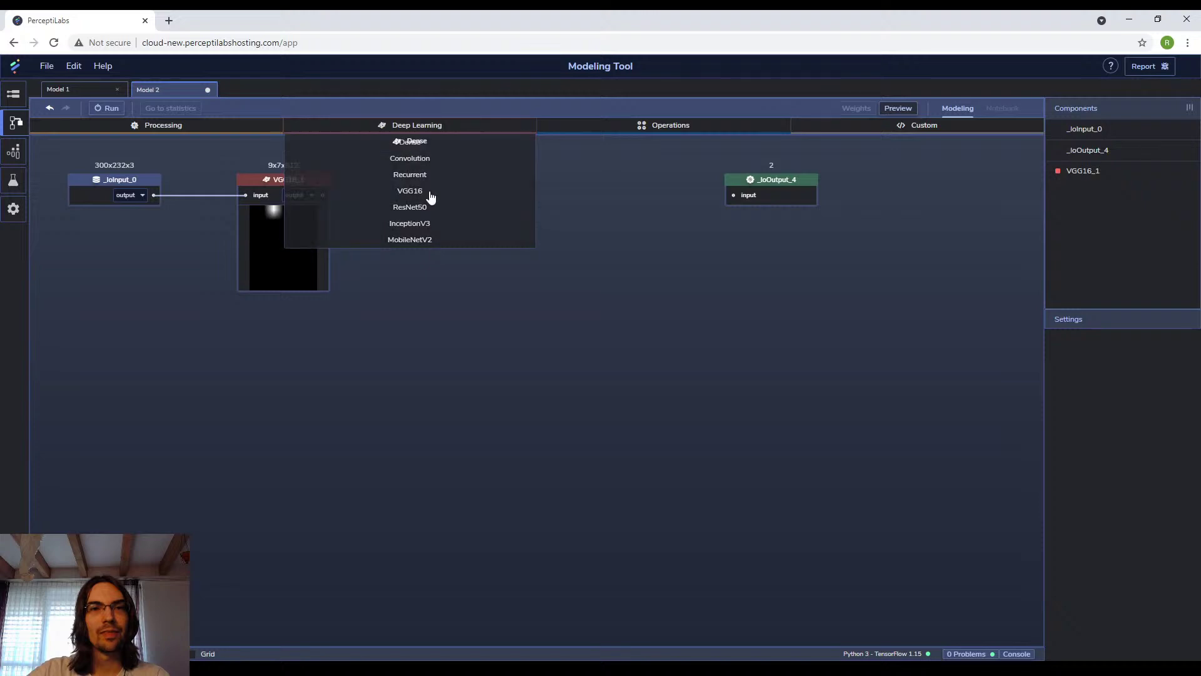
pyautogui.moveTo(409, 141); pyautogui.dragTo(455, 188)
pyautogui.click(1154, 343)
pyautogui.press('BackSpace')
pyautogui.write('2')
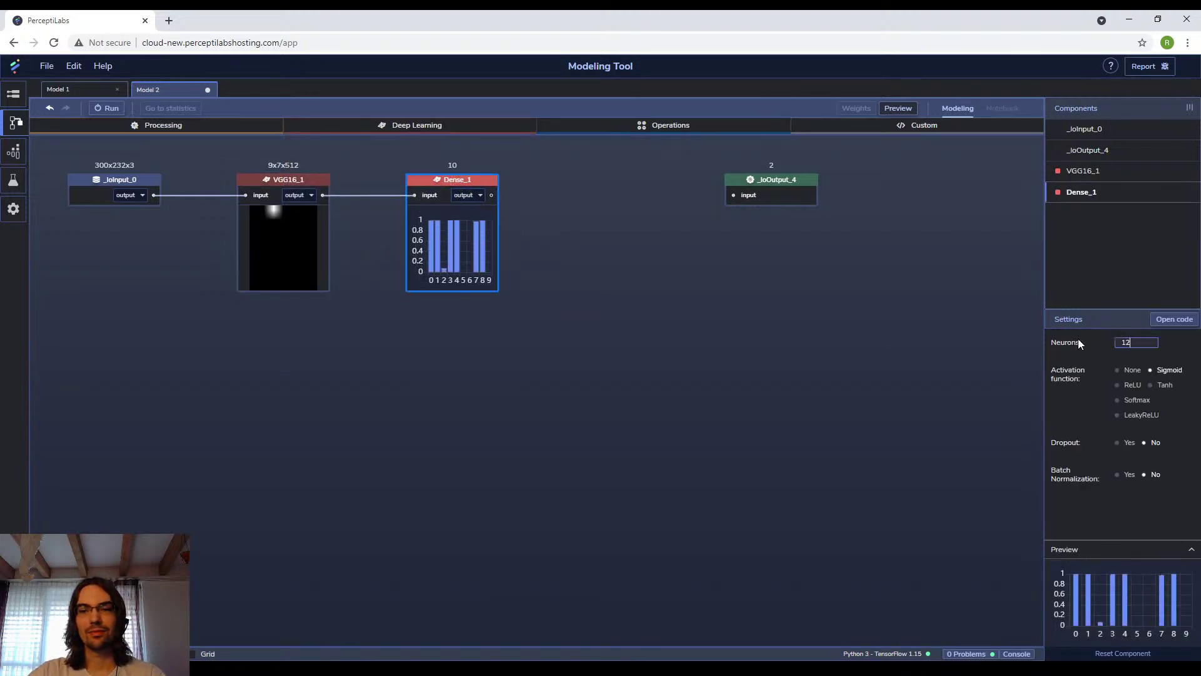
pyautogui.write('8')
pyautogui.click(1134, 385)
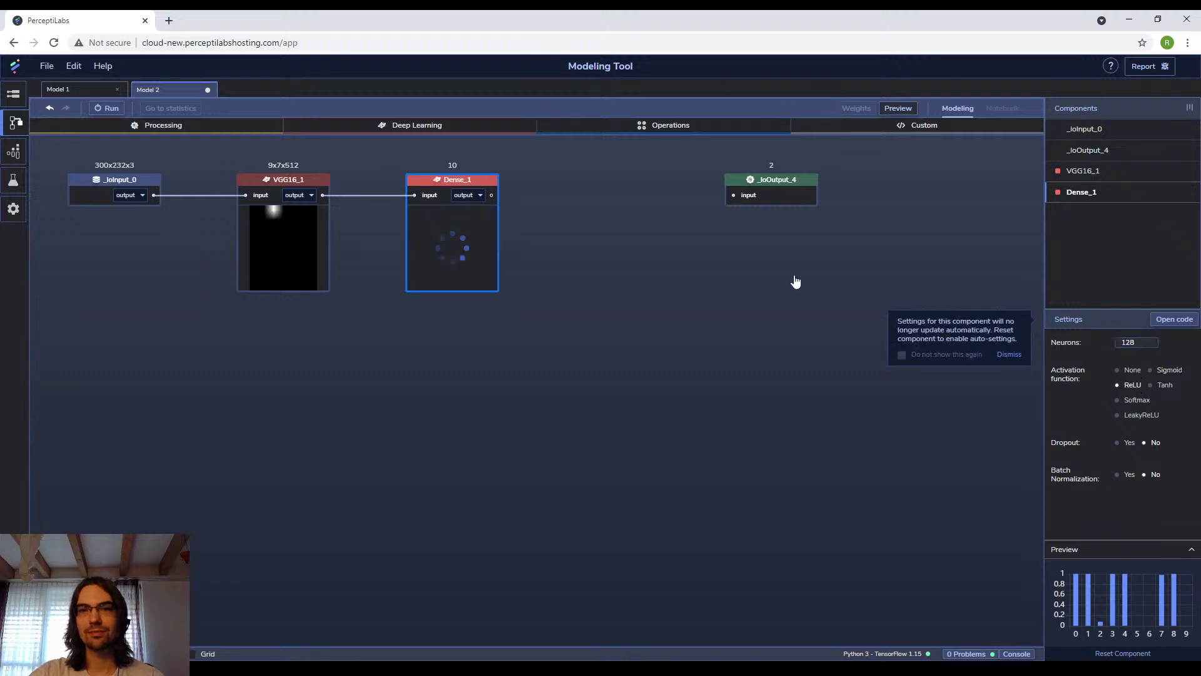
pyautogui.click(901, 354)
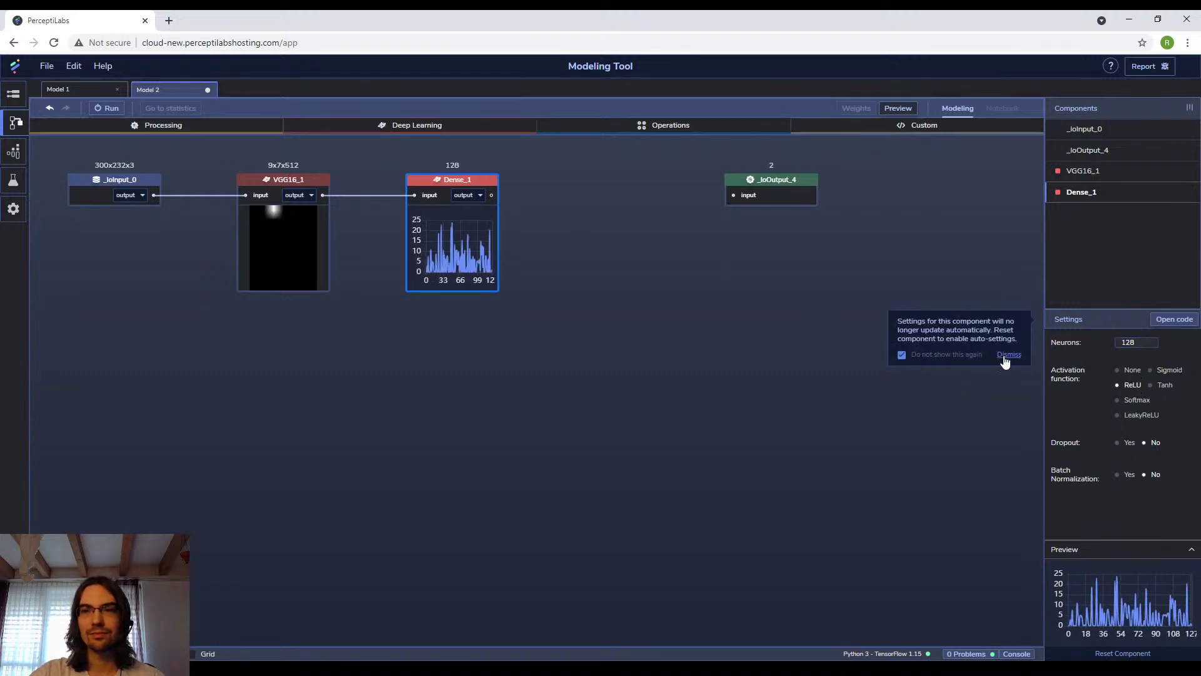
pyautogui.click(1008, 355)
# Add a second Dense component with 2 neurons and Softmax activation, connecting it between Dense_1 and the output component.
pyautogui.click(417, 125)
pyautogui.moveTo(423, 139); pyautogui.dragTo(603, 176)
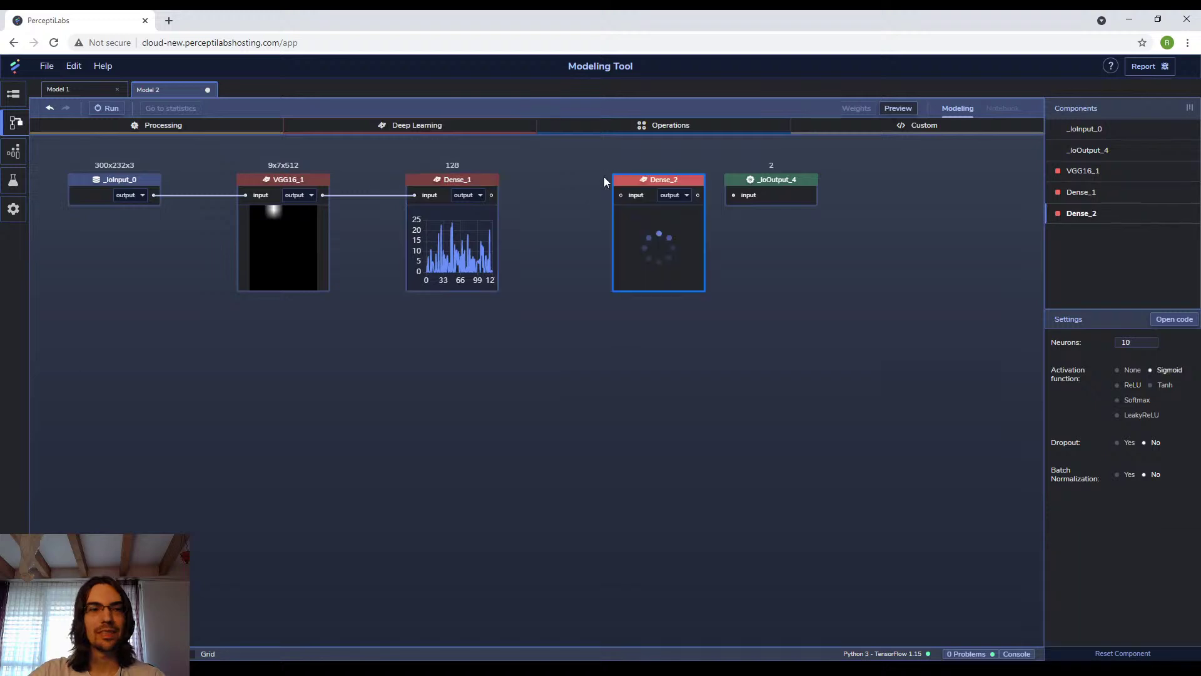
pyautogui.moveTo(491, 195); pyautogui.dragTo(549, 194)
pyautogui.doubleClick(1129, 342)
pyautogui.write('2')
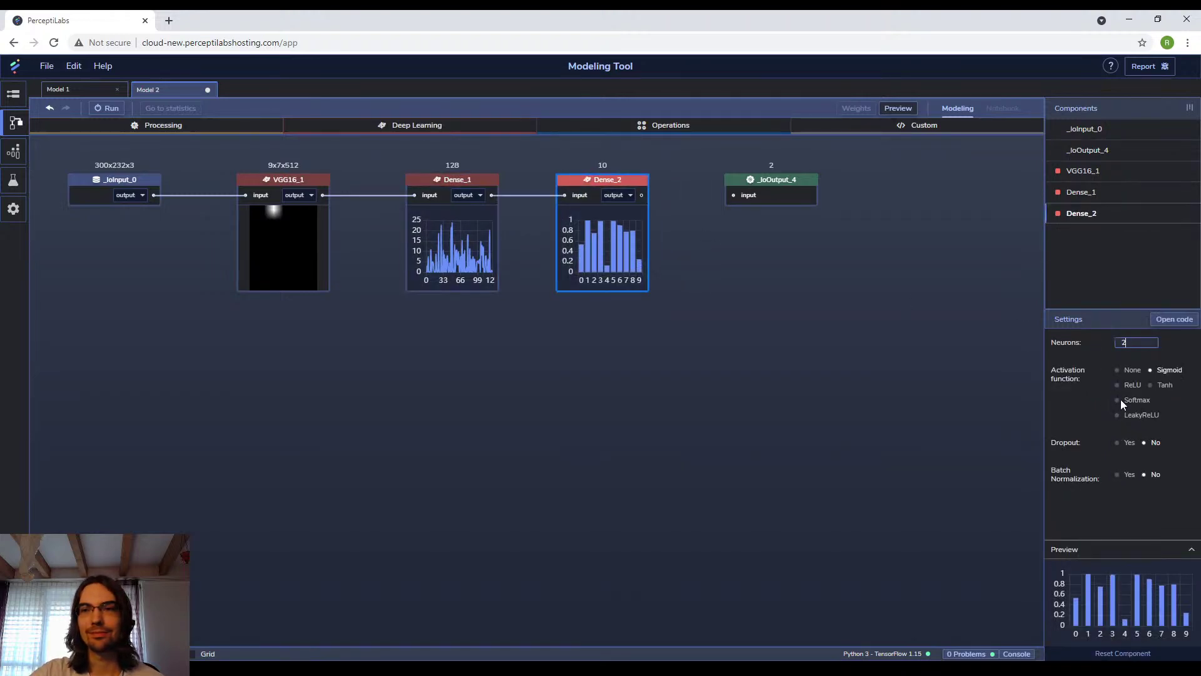
pyautogui.moveTo(640, 196); pyautogui.dragTo(734, 201)
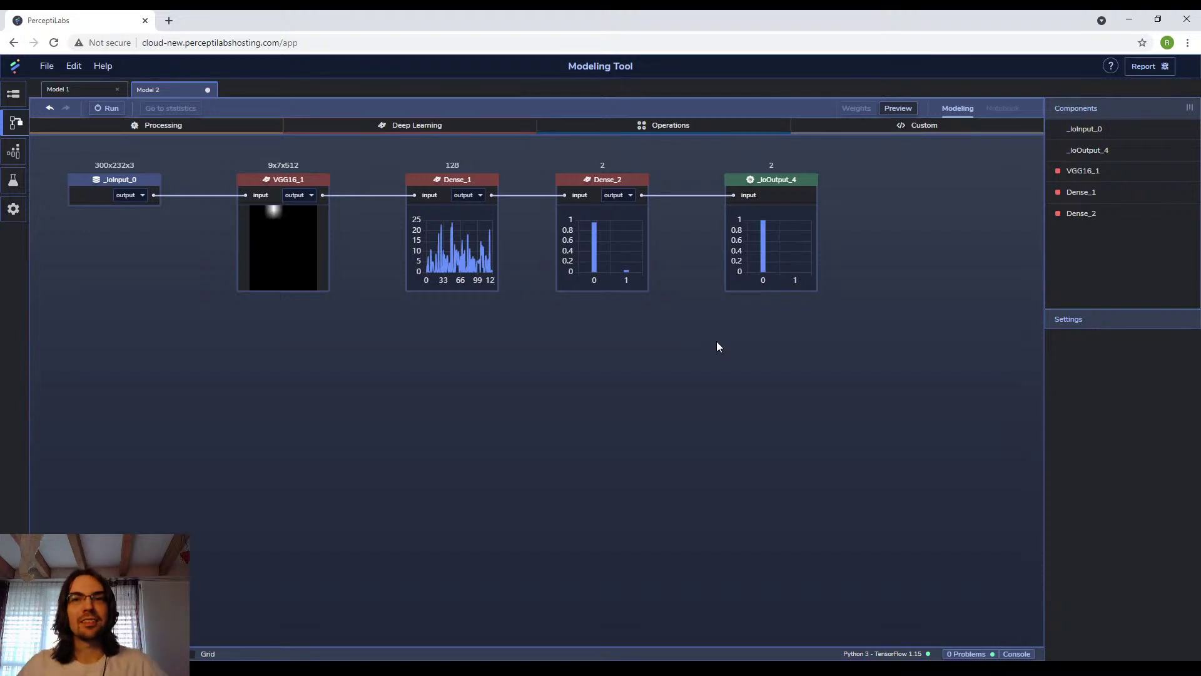
# Start training Model 2 with a batch size of 32 and Cross-Entropy loss.
pyautogui.click(108, 107)
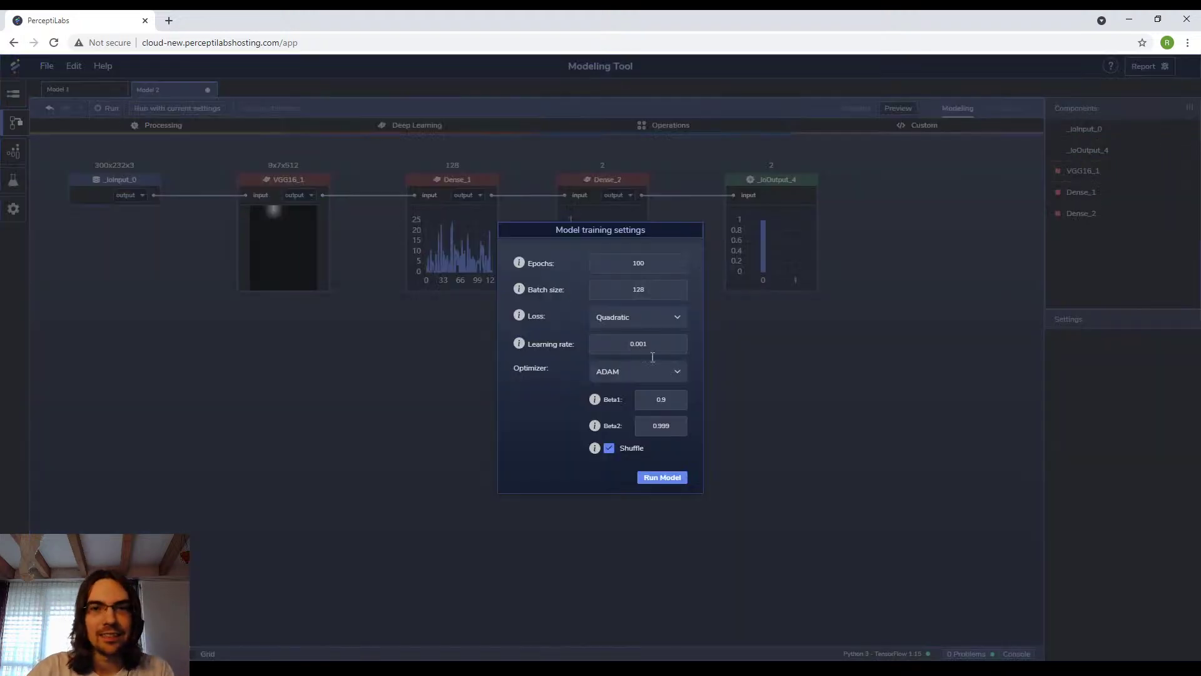
pyautogui.doubleClick(656, 292)
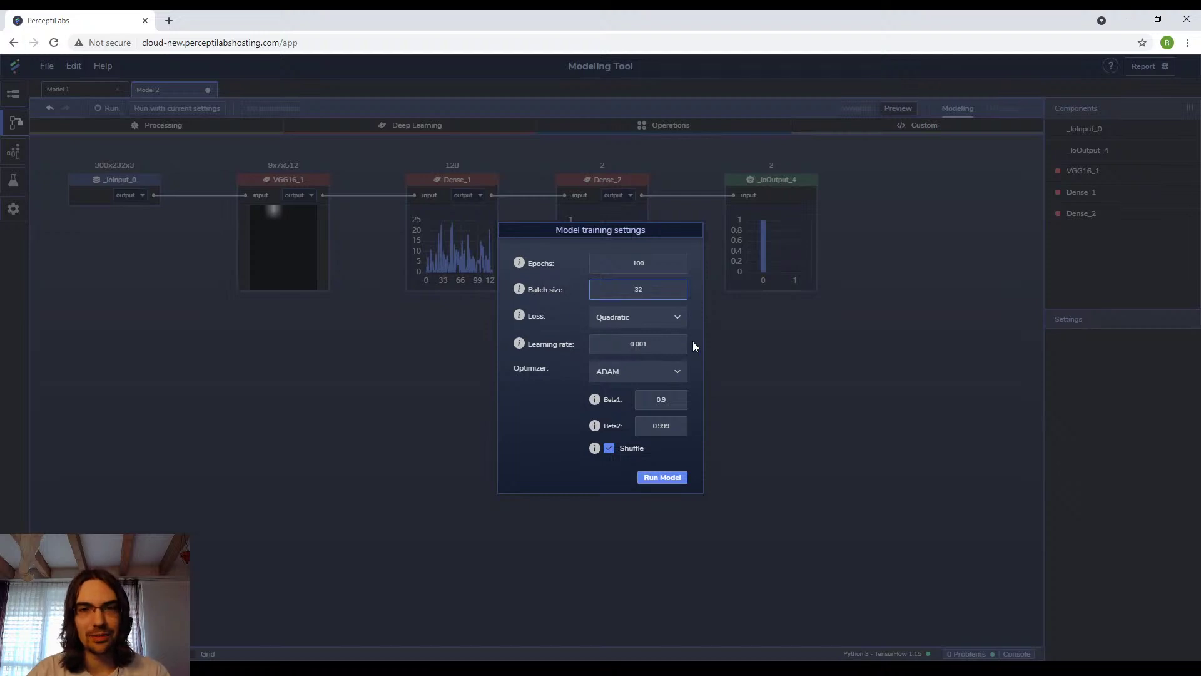
pyautogui.click(663, 316)
pyautogui.click(632, 338)
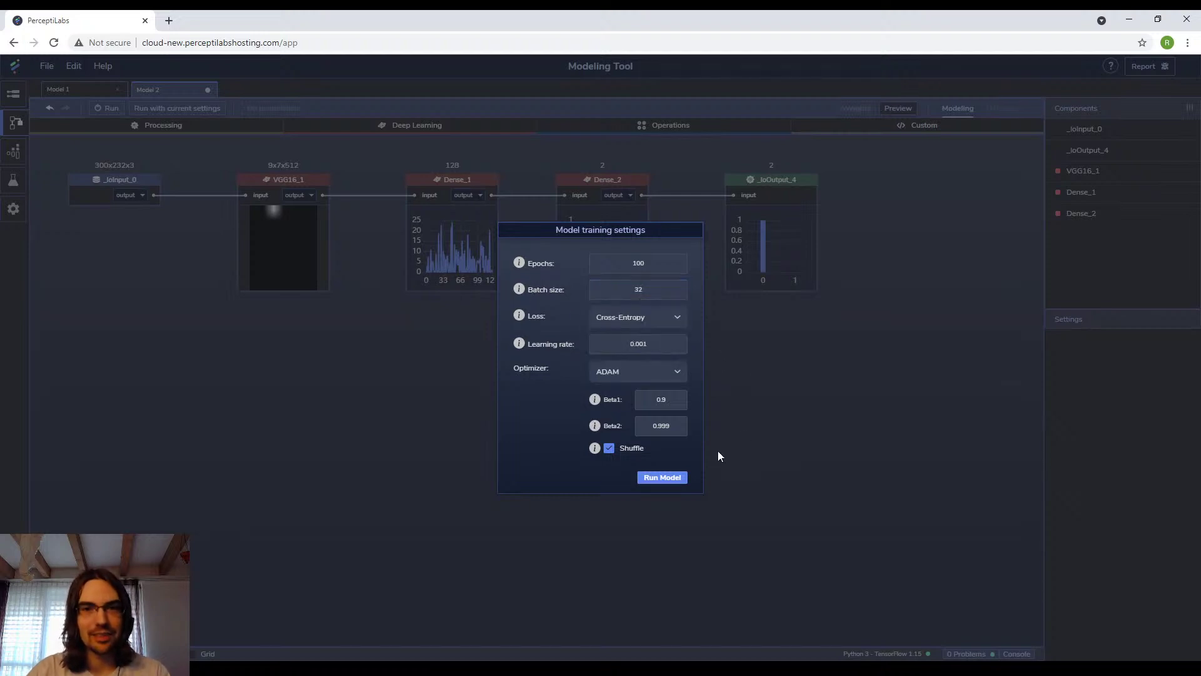
pyautogui.click(665, 477)
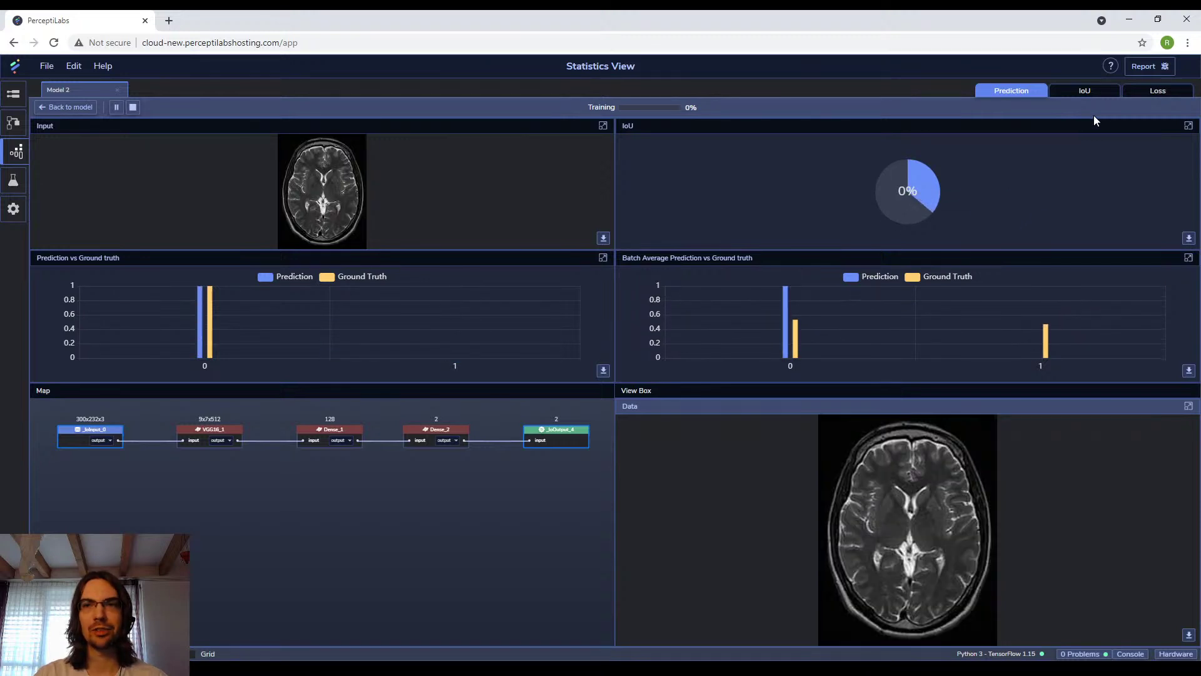
# Examine the IoU and prediction statistics during training, along with the gradients of the Dense_2 component.
pyautogui.click(1071, 98)
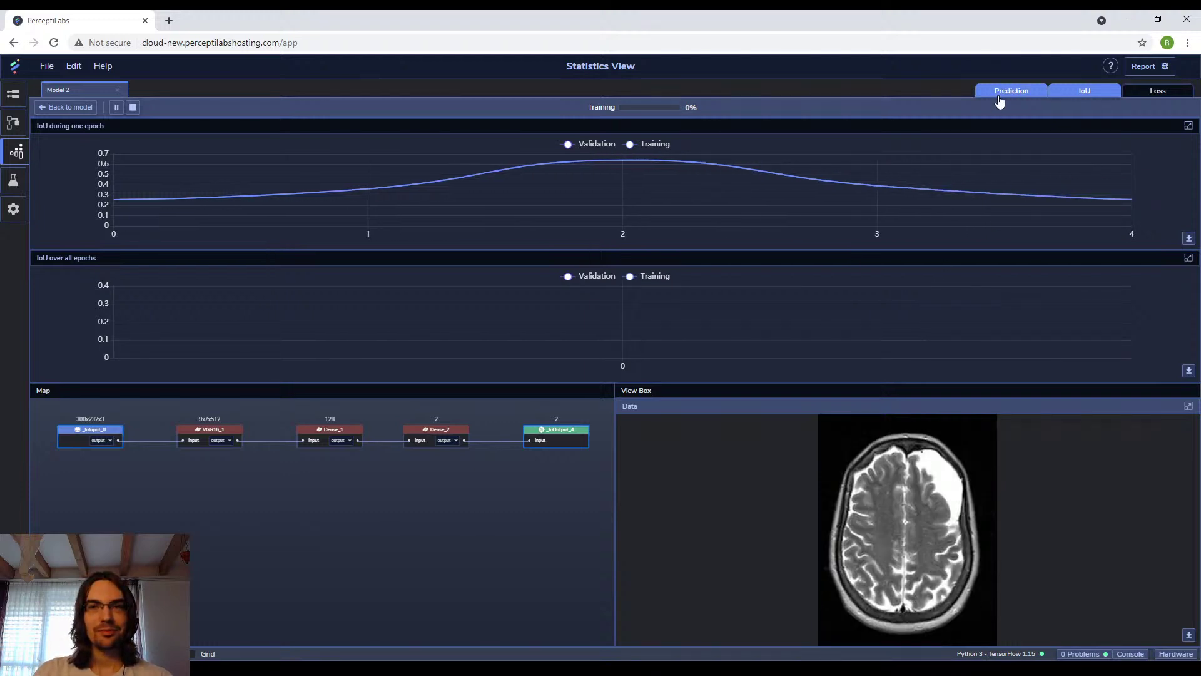
pyautogui.click(999, 94)
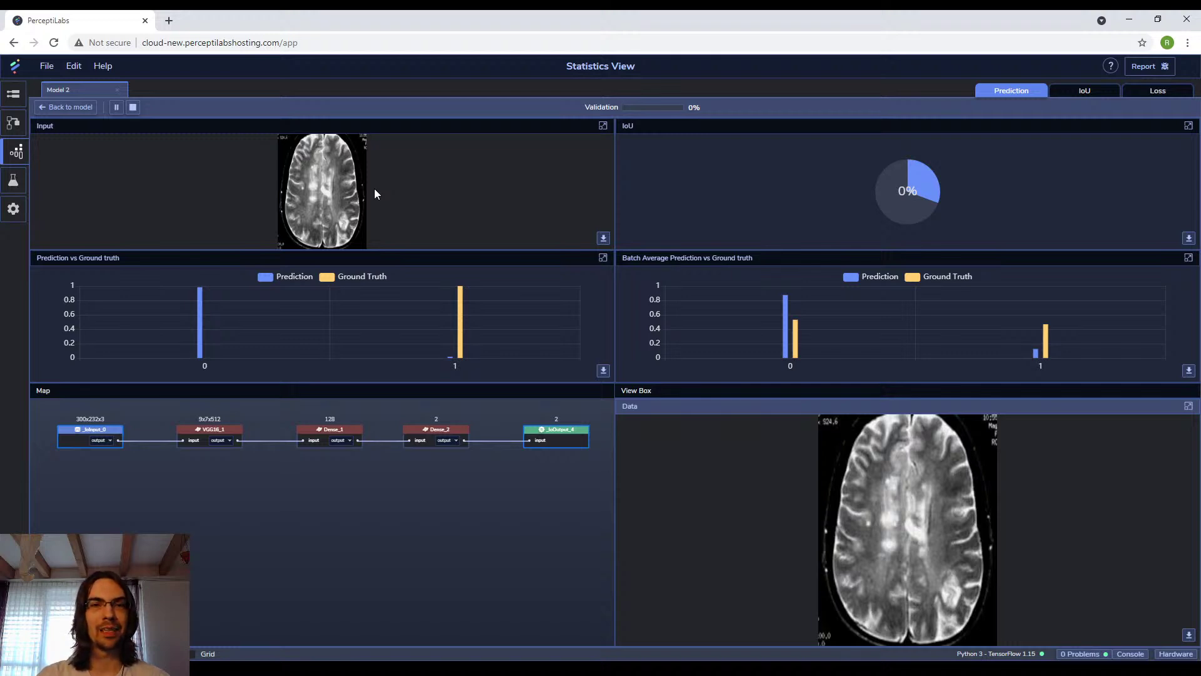
pyautogui.click(442, 438)
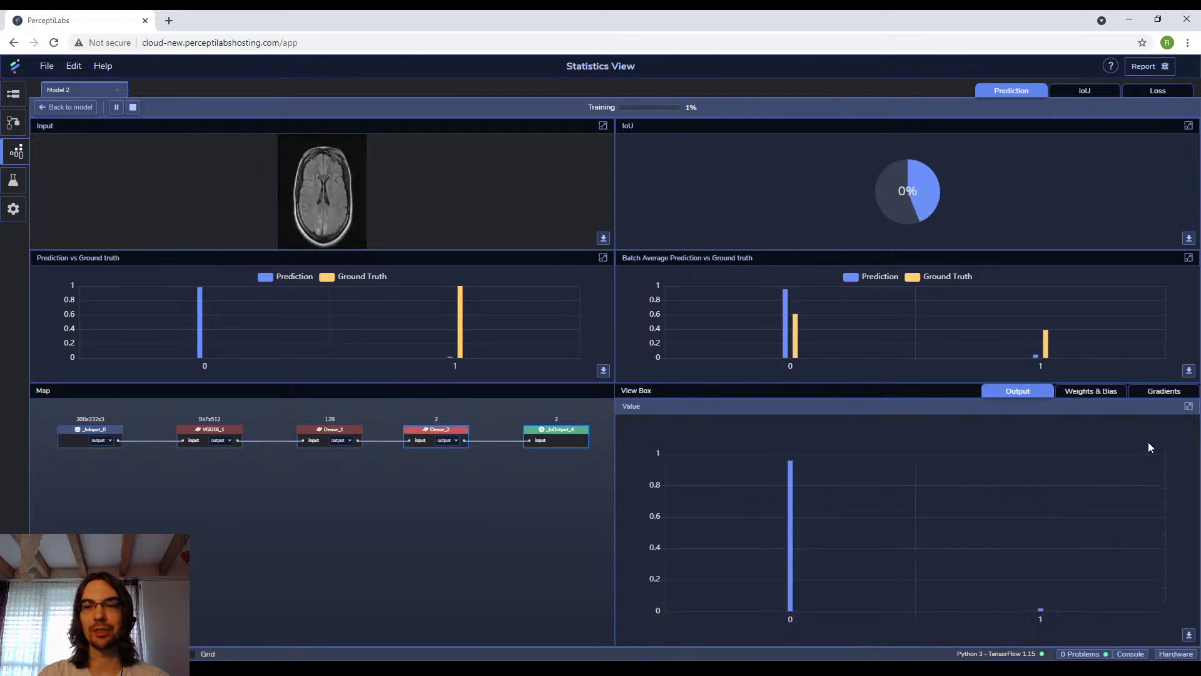
pyautogui.click(1165, 393)
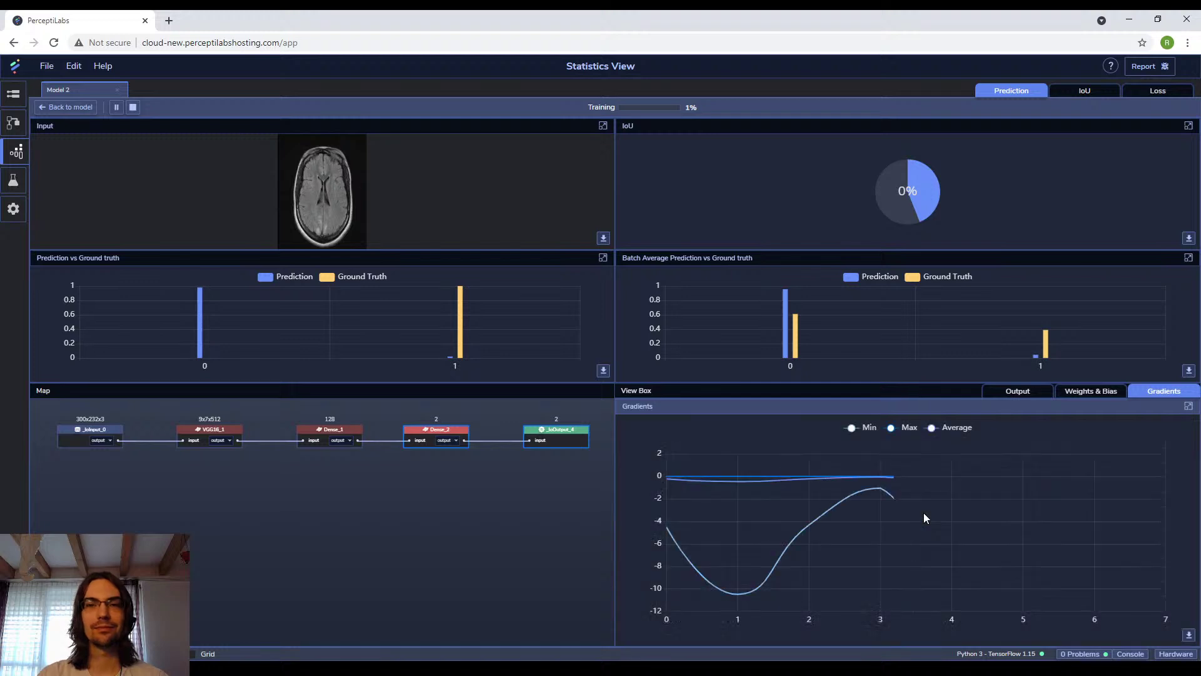
pyautogui.click(1086, 94)
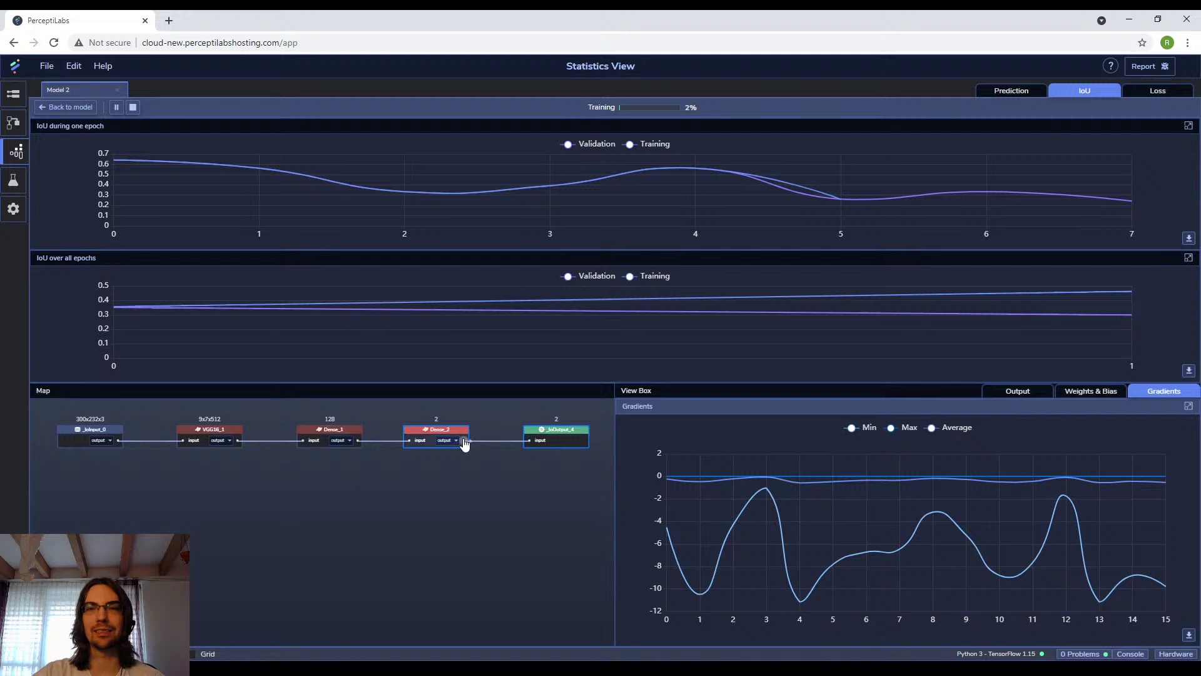
pyautogui.click(1014, 94)
pyautogui.moveTo(531, 354)
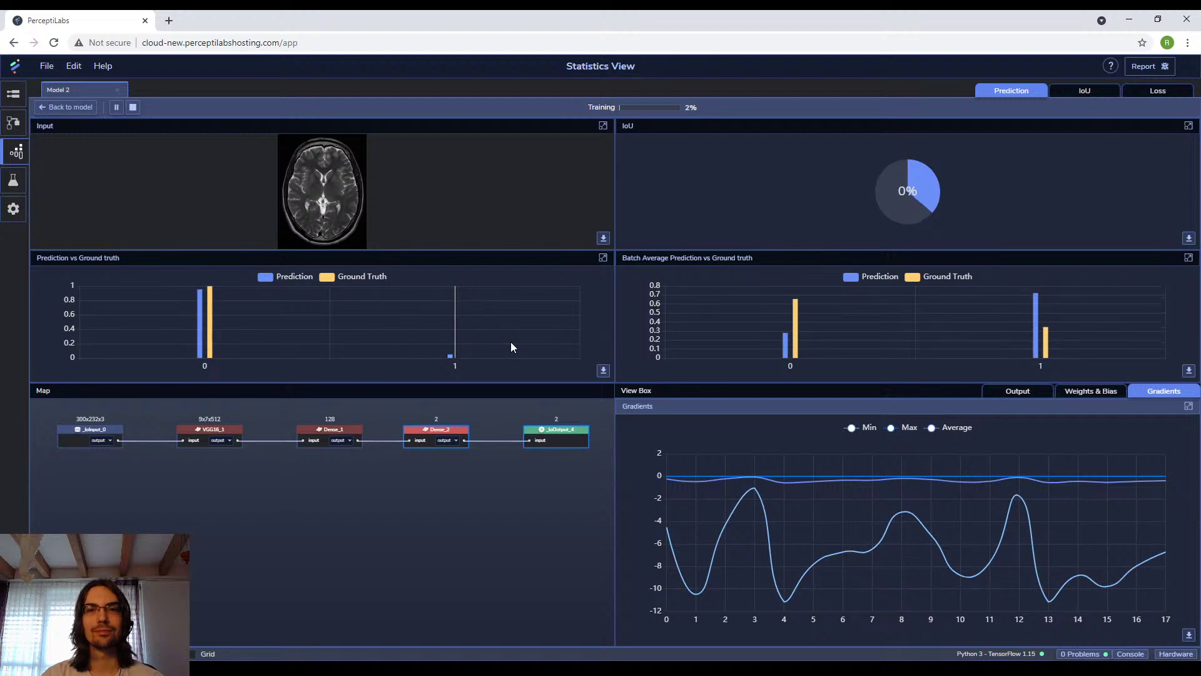
pyautogui.moveTo(242, 314)
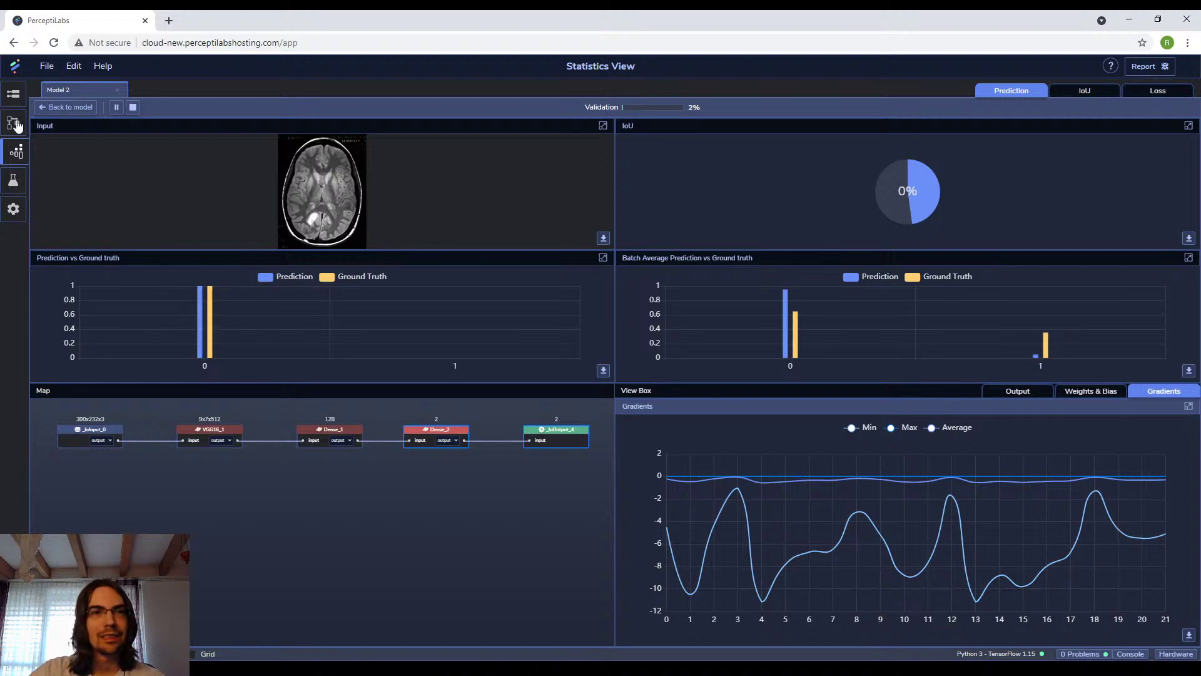
# Return to the model workspace and review the settings of both Dense components and the VGG16 component.
pyautogui.click(14, 122)
pyautogui.click(474, 211)
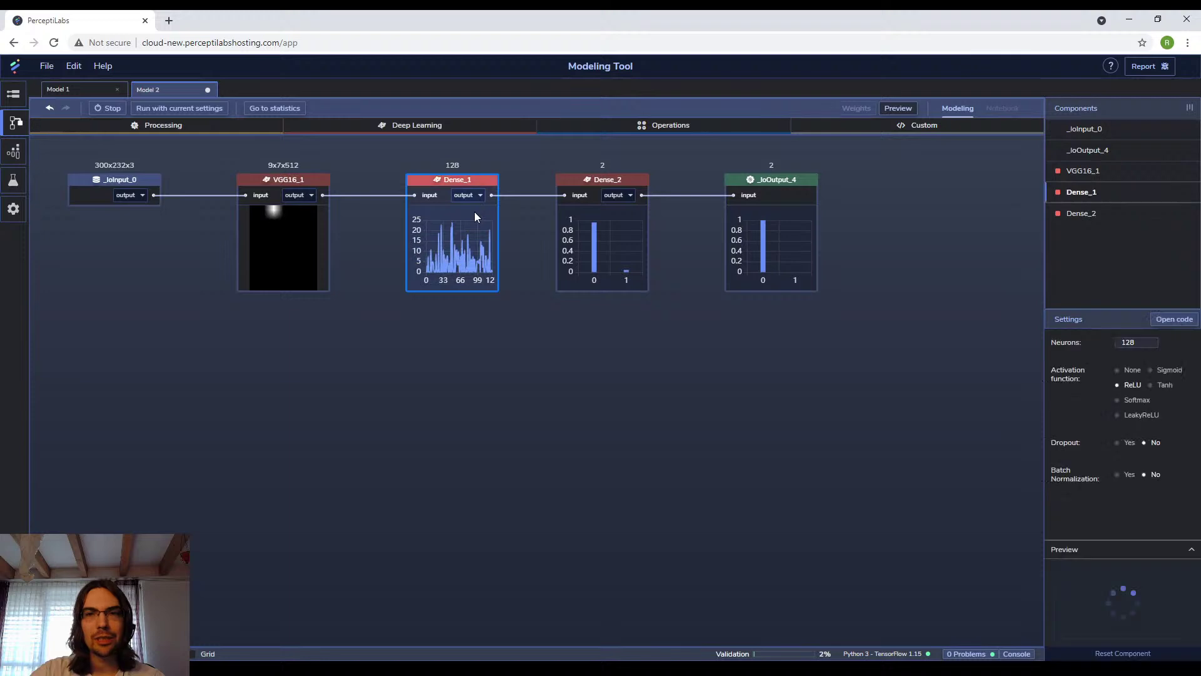
pyautogui.click(621, 209)
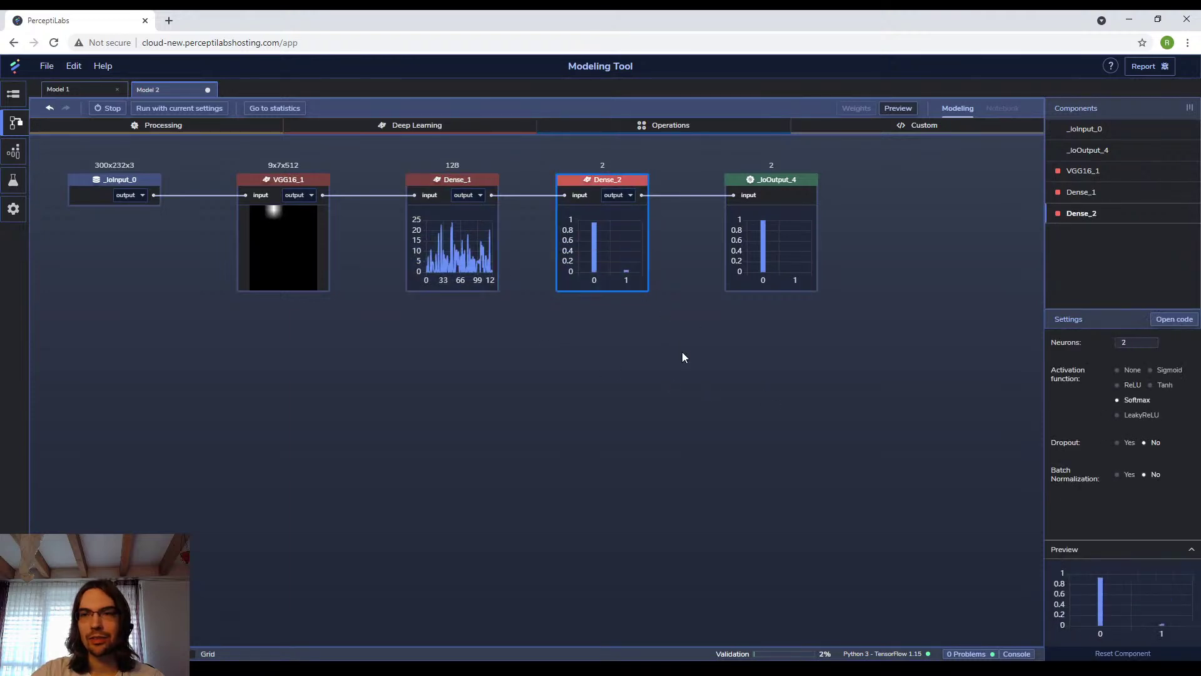
pyautogui.click(459, 209)
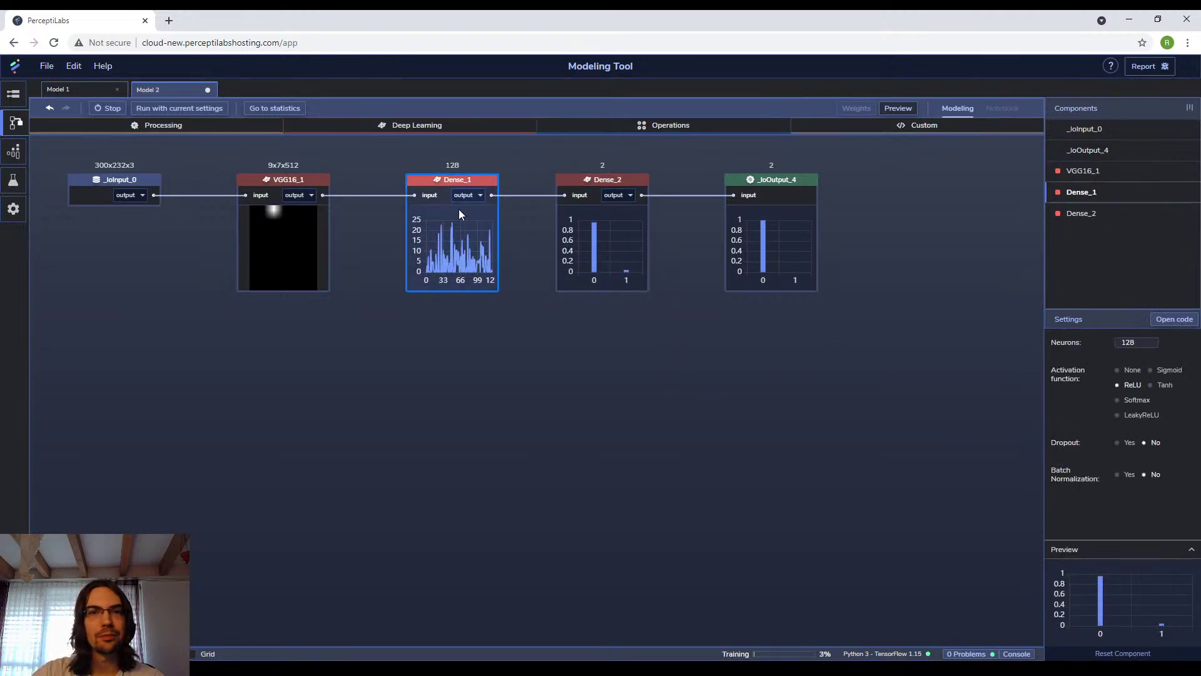
pyautogui.click(300, 235)
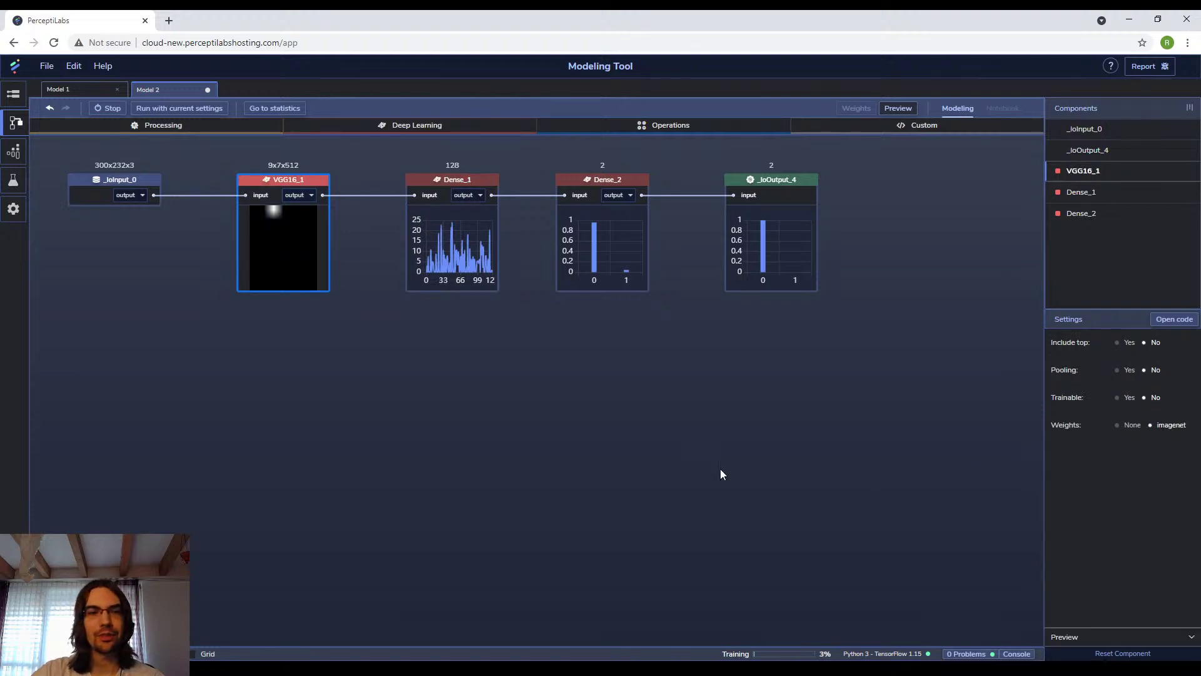
# Go back to the training statistics and inspect IoU over all epochs and the Dense_2 gradients.
pyautogui.click(15, 152)
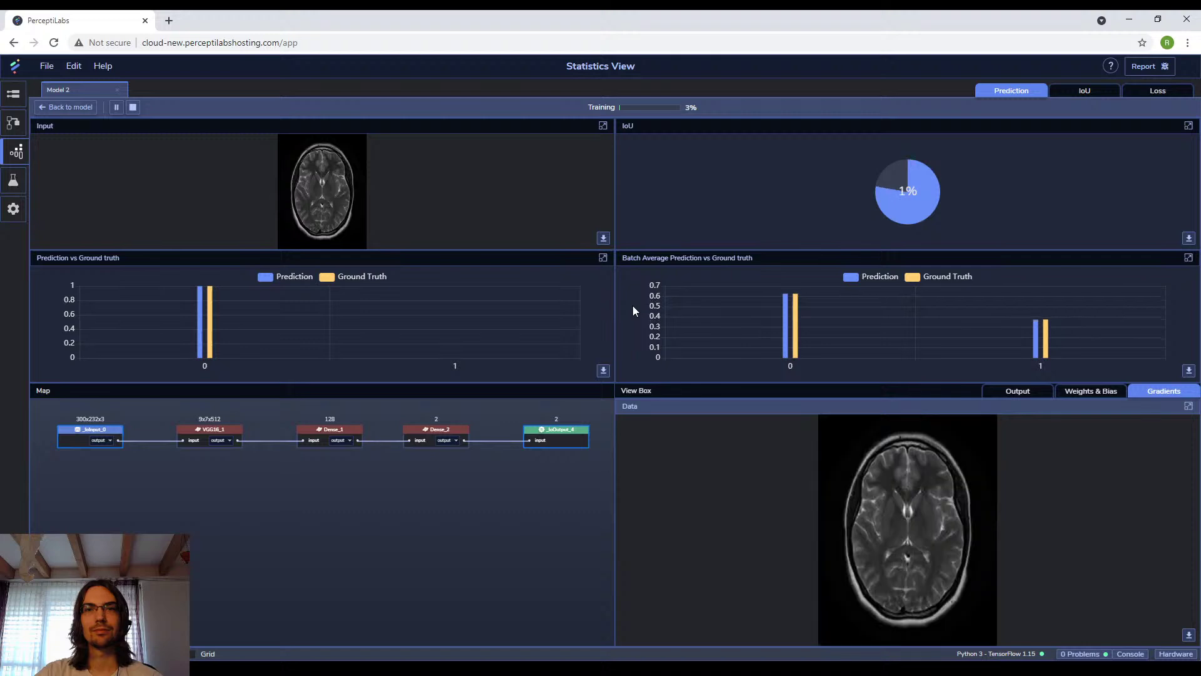
pyautogui.moveTo(915, 182)
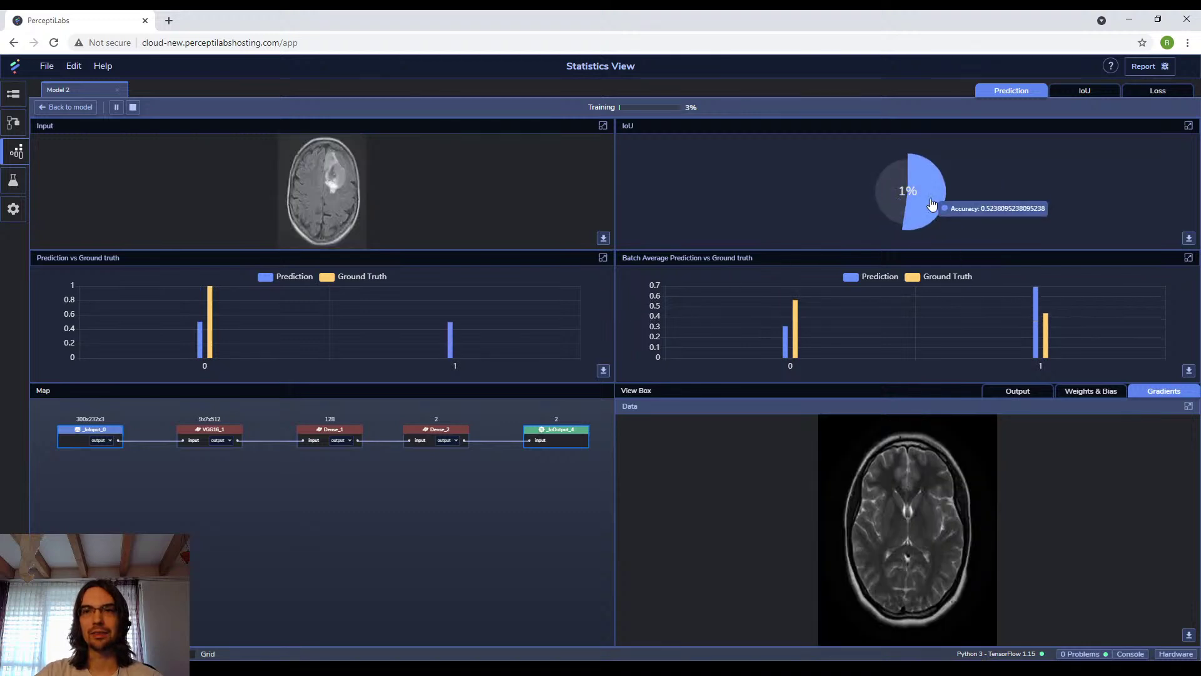
pyautogui.click(1078, 93)
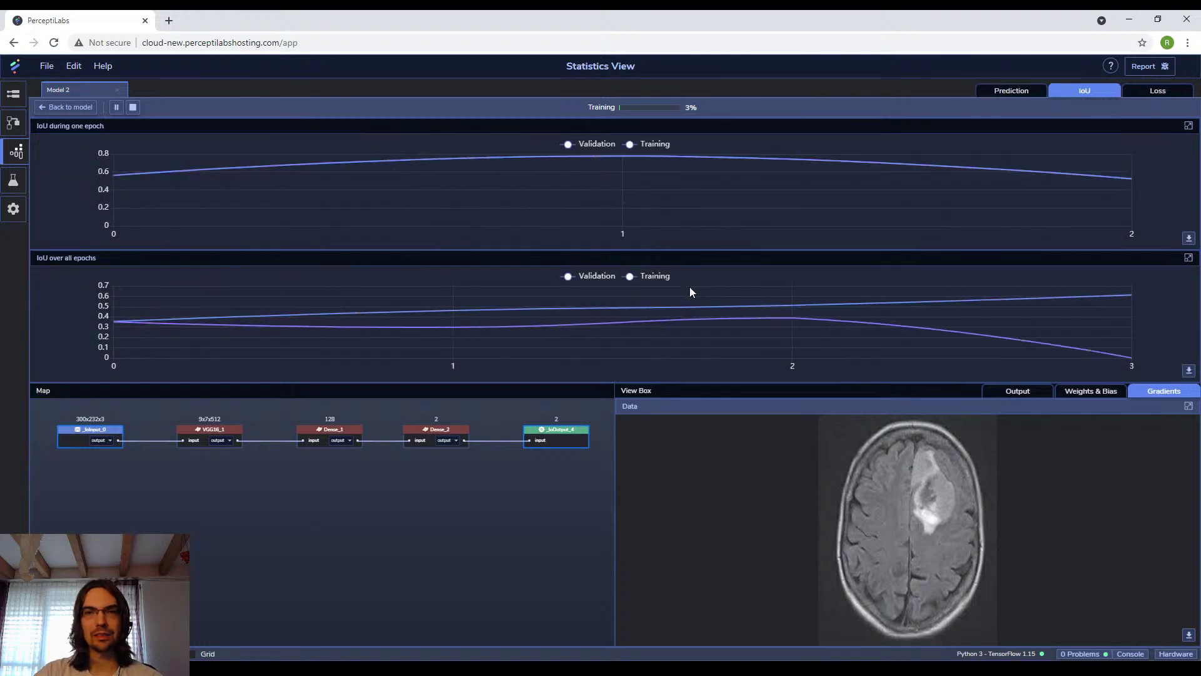
pyautogui.moveTo(1096, 309)
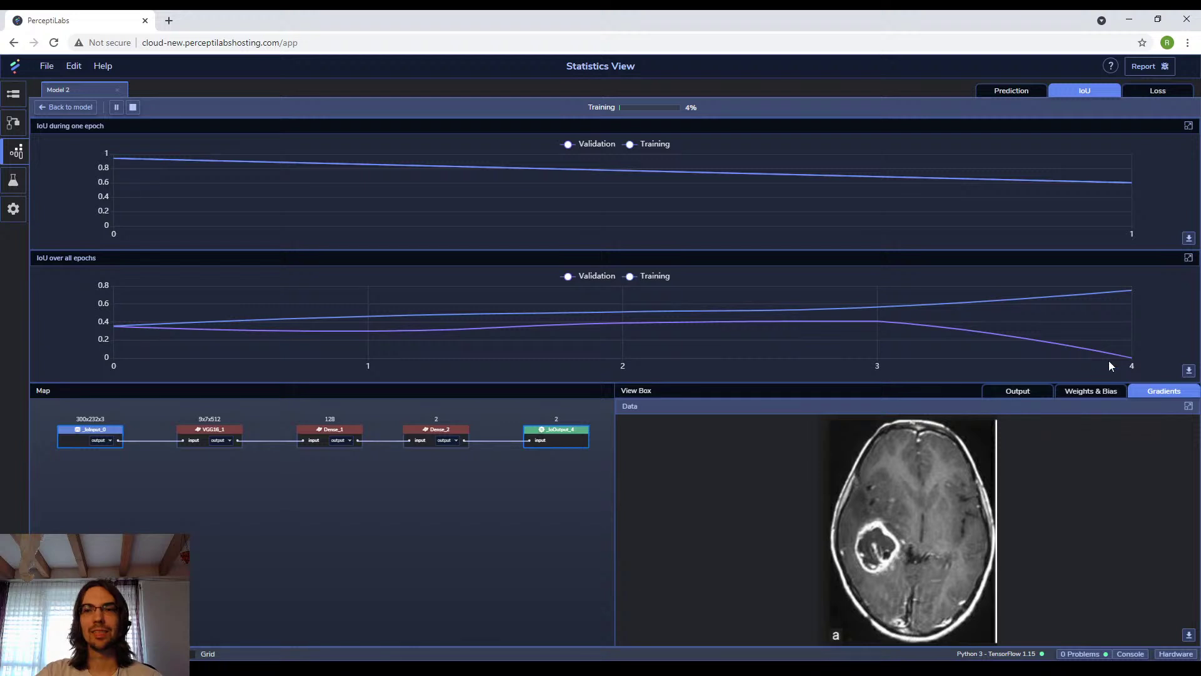
pyautogui.moveTo(1121, 359)
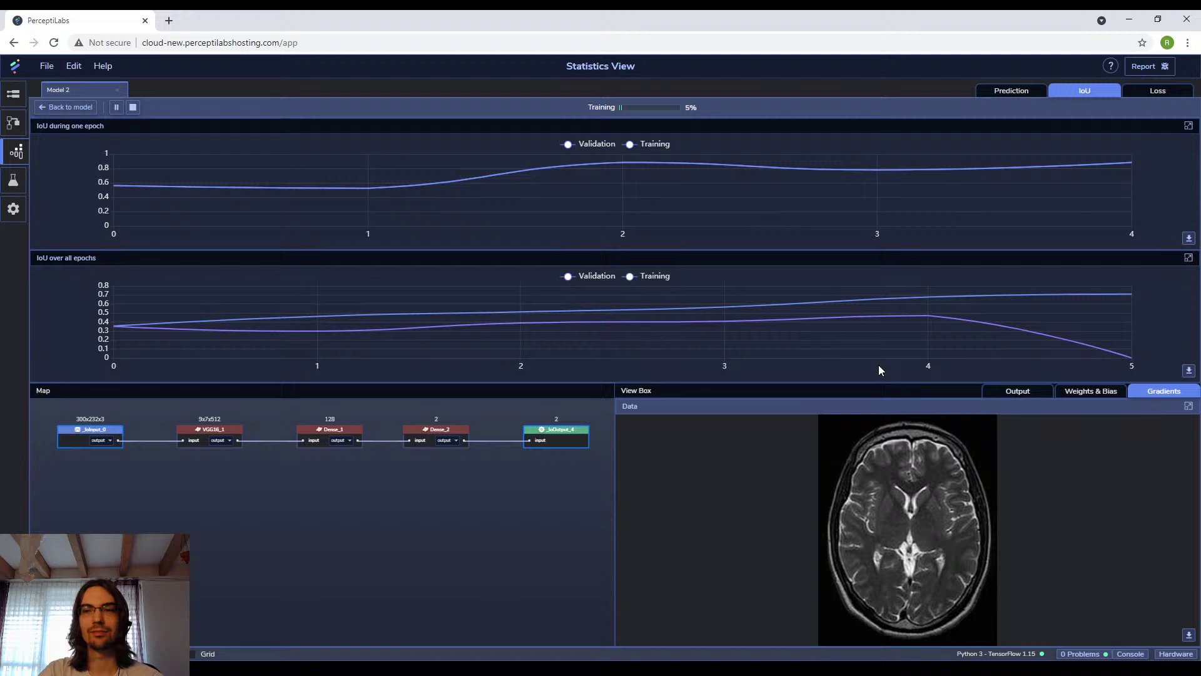
pyautogui.moveTo(1125, 302)
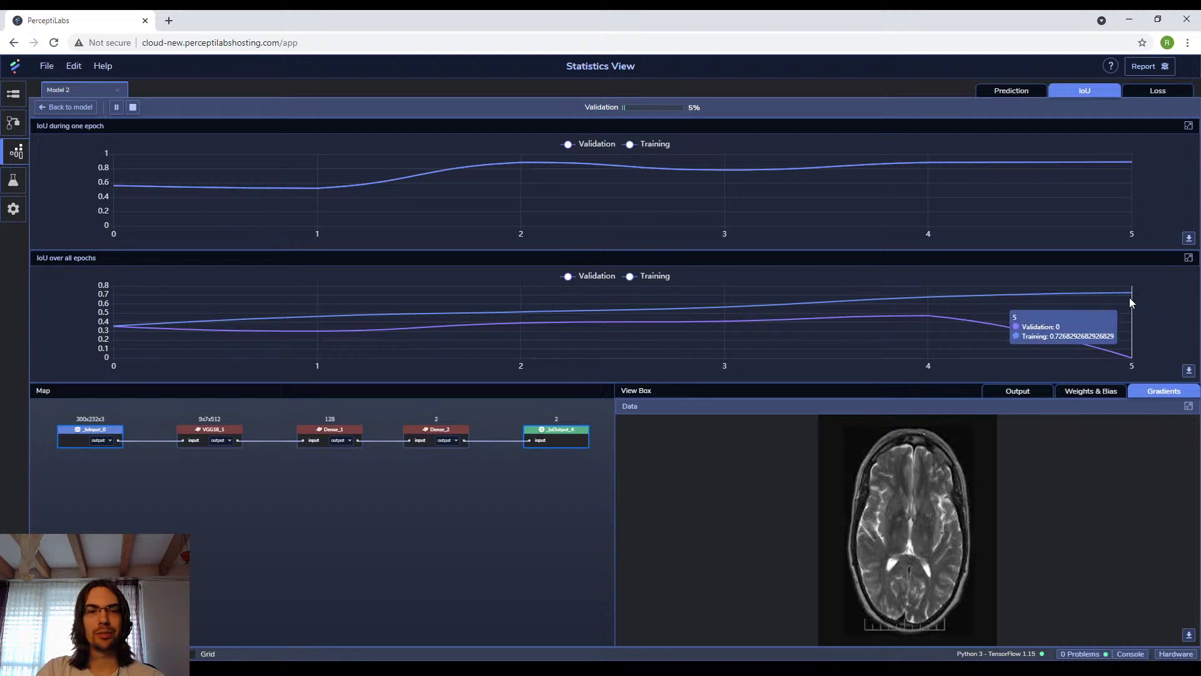
pyautogui.click(431, 431)
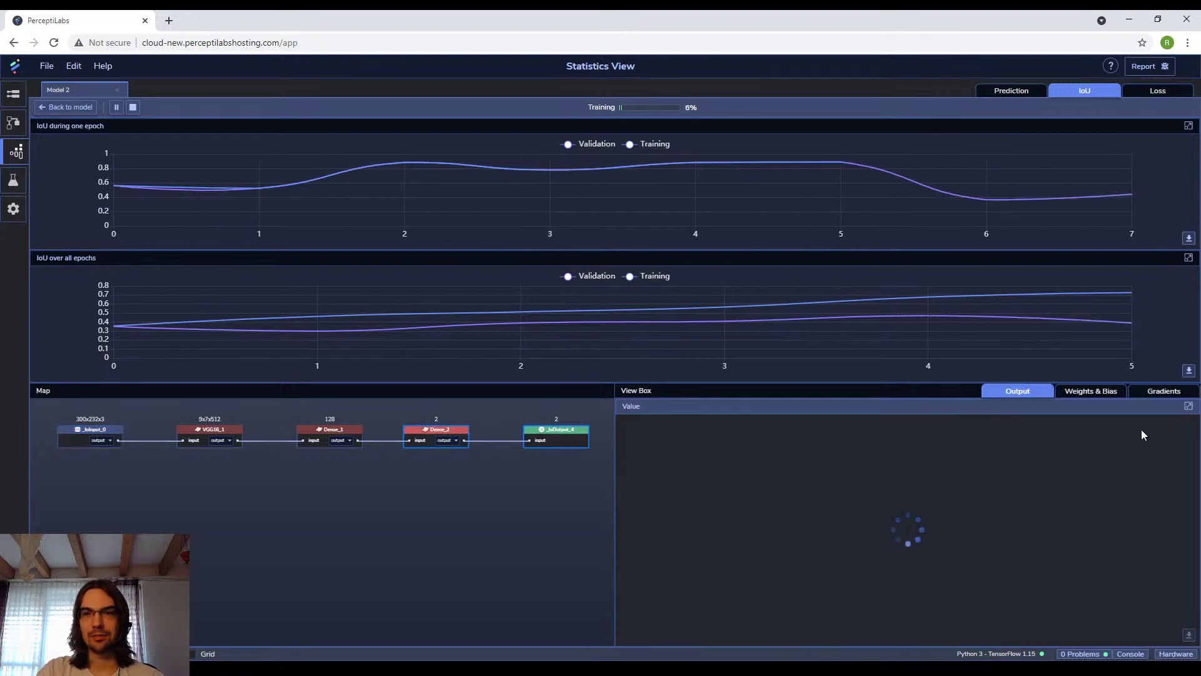
pyautogui.click(1164, 391)
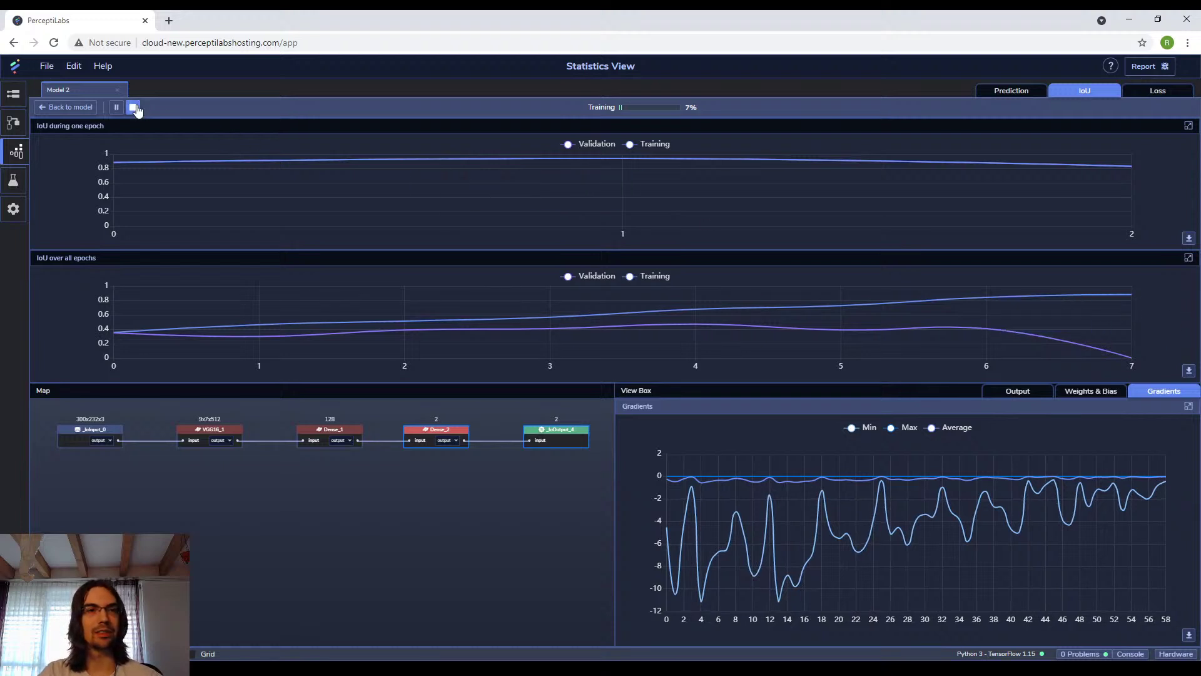
# Stop the training, dismiss the result dialog without running a test, and return to the model workspace.
pyautogui.click(133, 107)
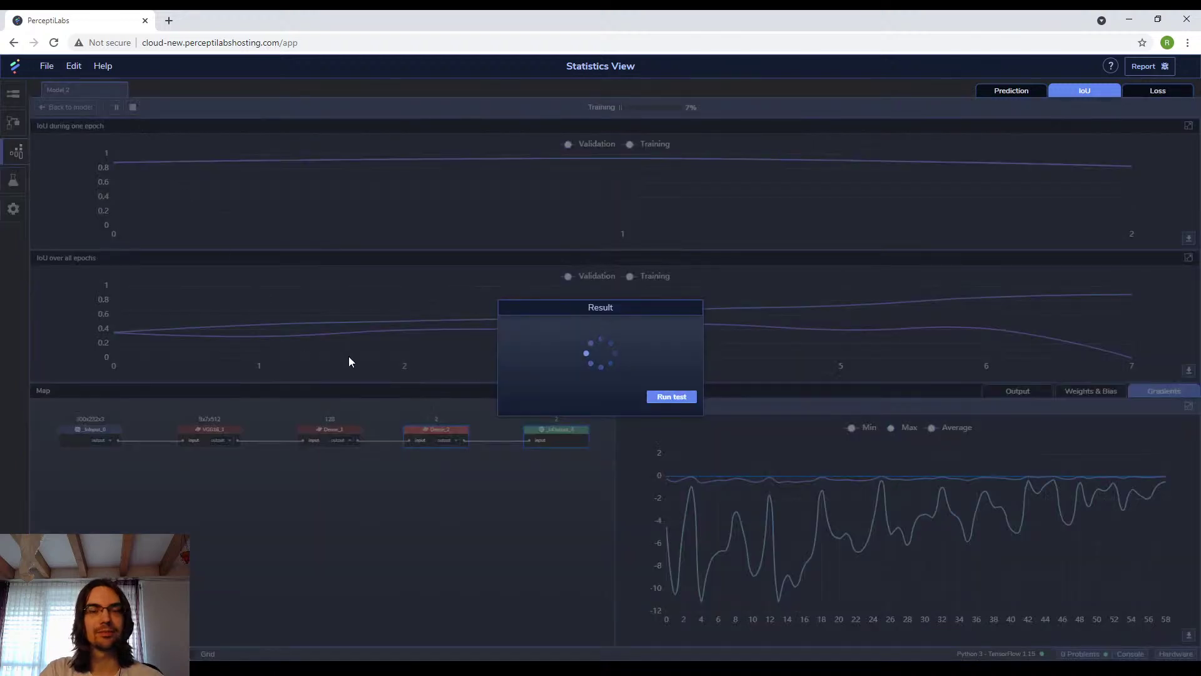
pyautogui.click(571, 268)
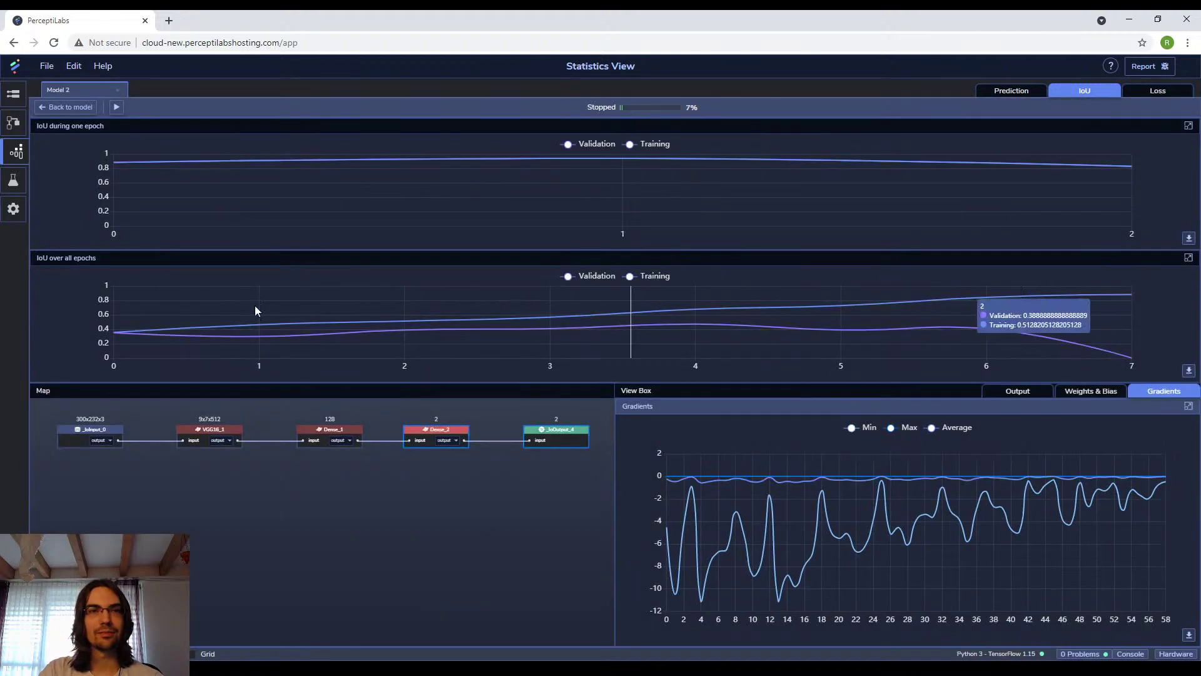
pyautogui.click(17, 131)
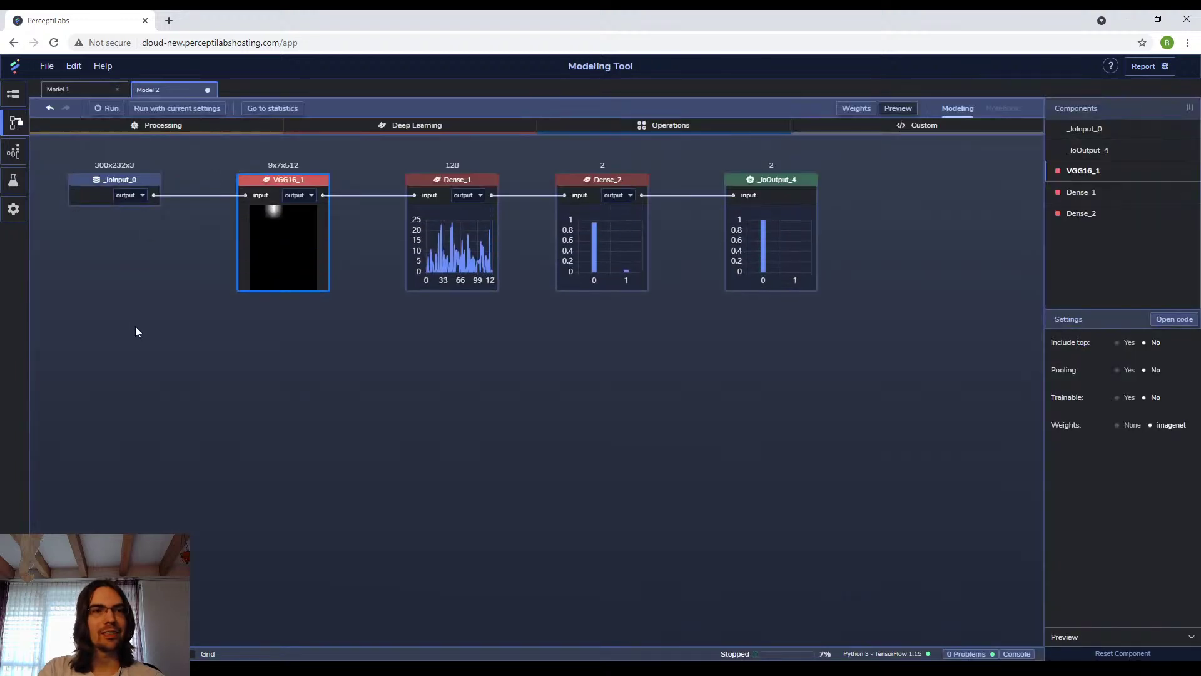
pyautogui.click(407, 409)
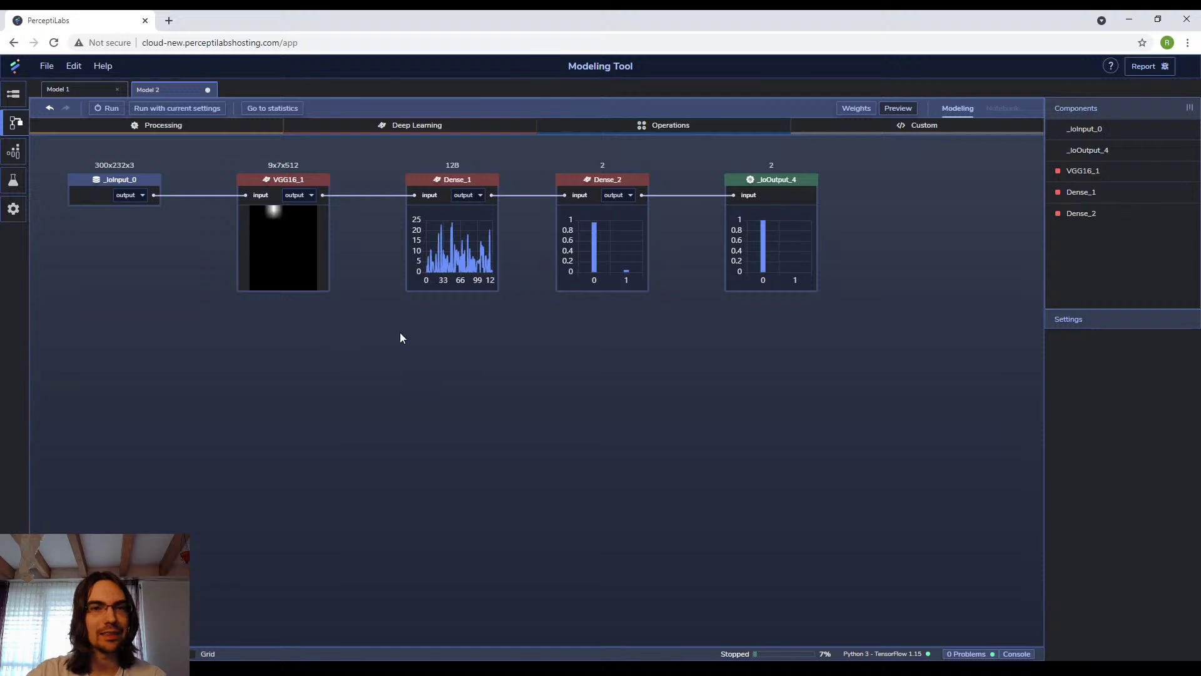
# Delete the VGG16 component and move both Dense components and the output component farther from the input component.
pyautogui.moveTo(224, 157); pyautogui.dragTo(338, 337)
pyautogui.press('Delete')
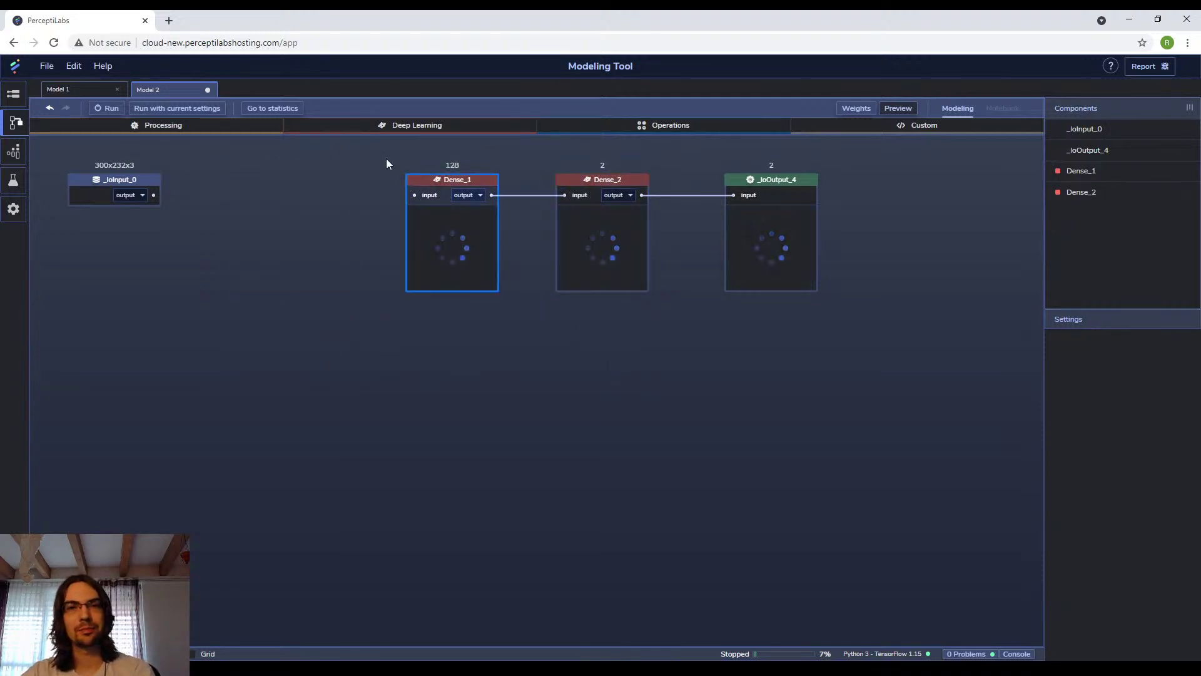
pyautogui.moveTo(369, 143); pyautogui.dragTo(901, 358)
pyautogui.moveTo(778, 209); pyautogui.dragTo(982, 206)
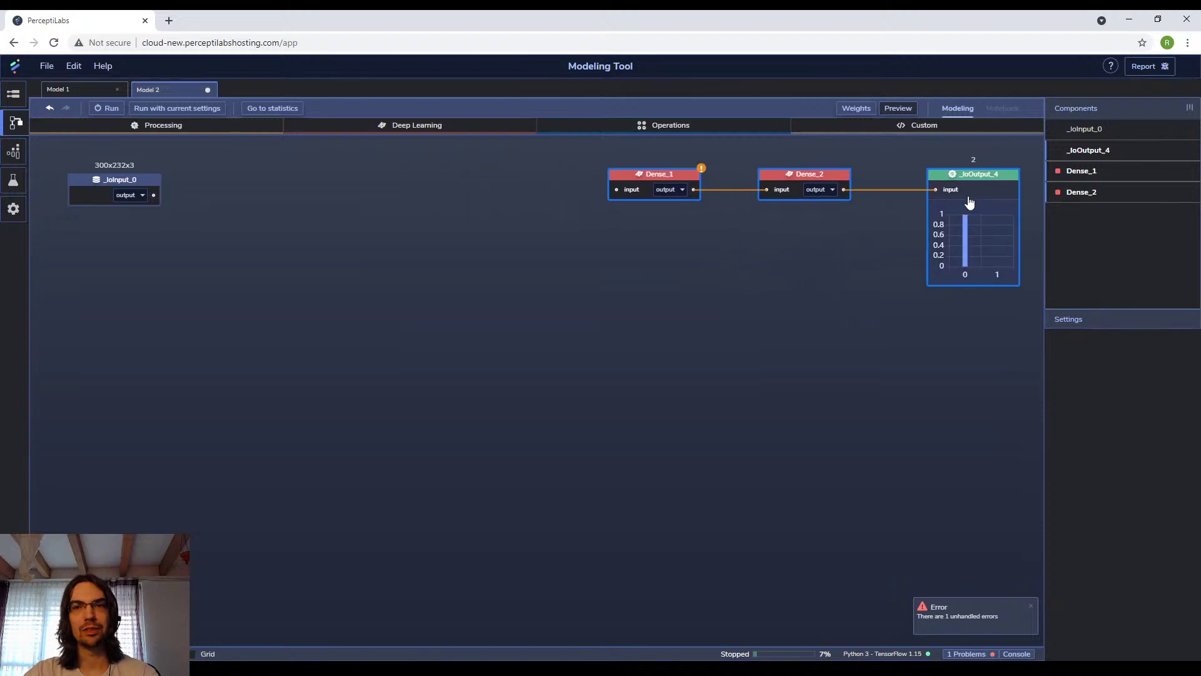
pyautogui.click(418, 223)
# Add two Convolution components in series after the input component, with the first fed by the input's output.
pyautogui.click(403, 128)
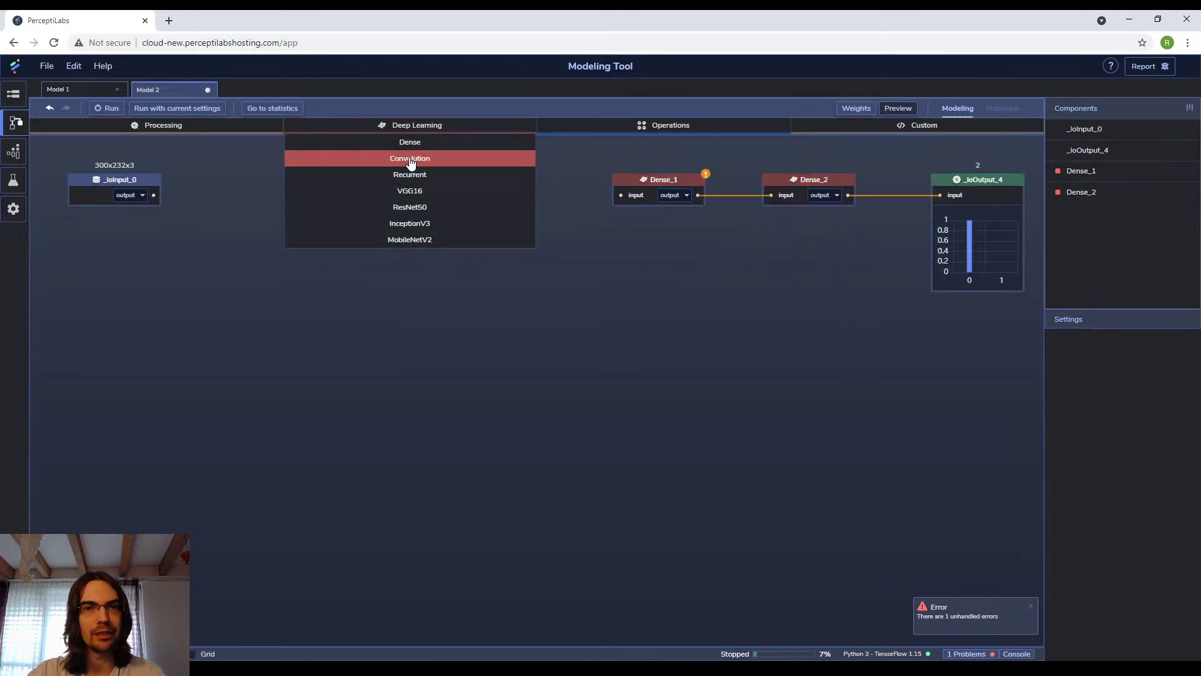
pyautogui.moveTo(402, 161); pyautogui.dragTo(207, 193)
pyautogui.click(198, 181)
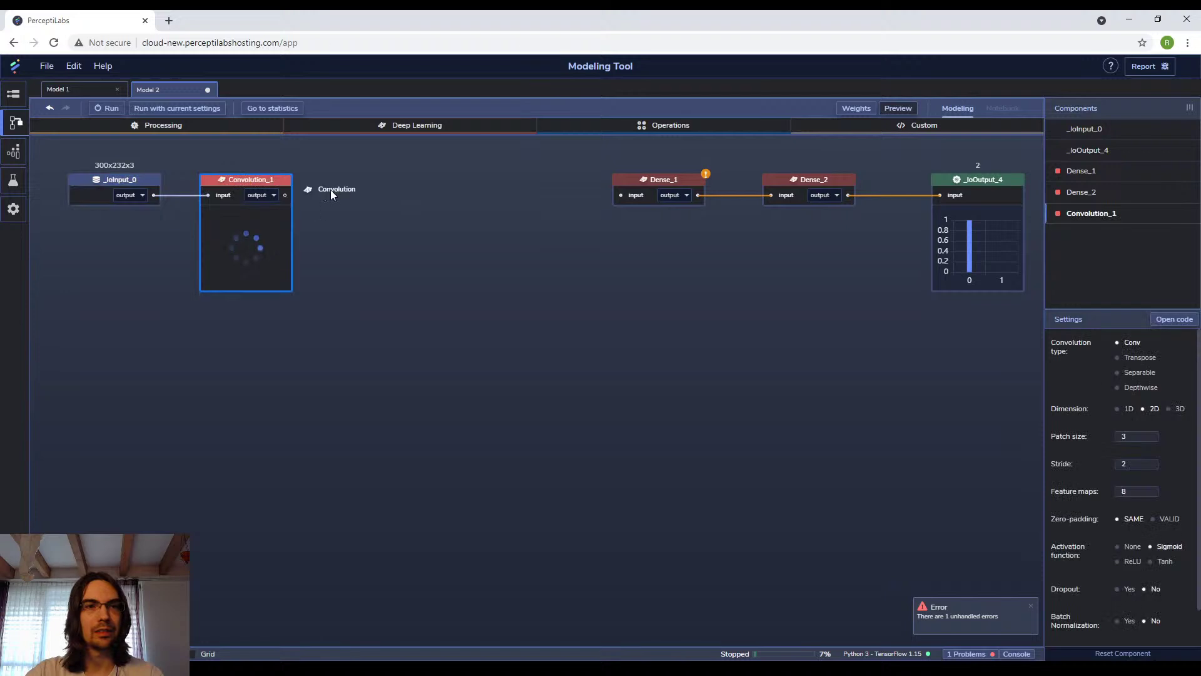
pyautogui.click(401, 186)
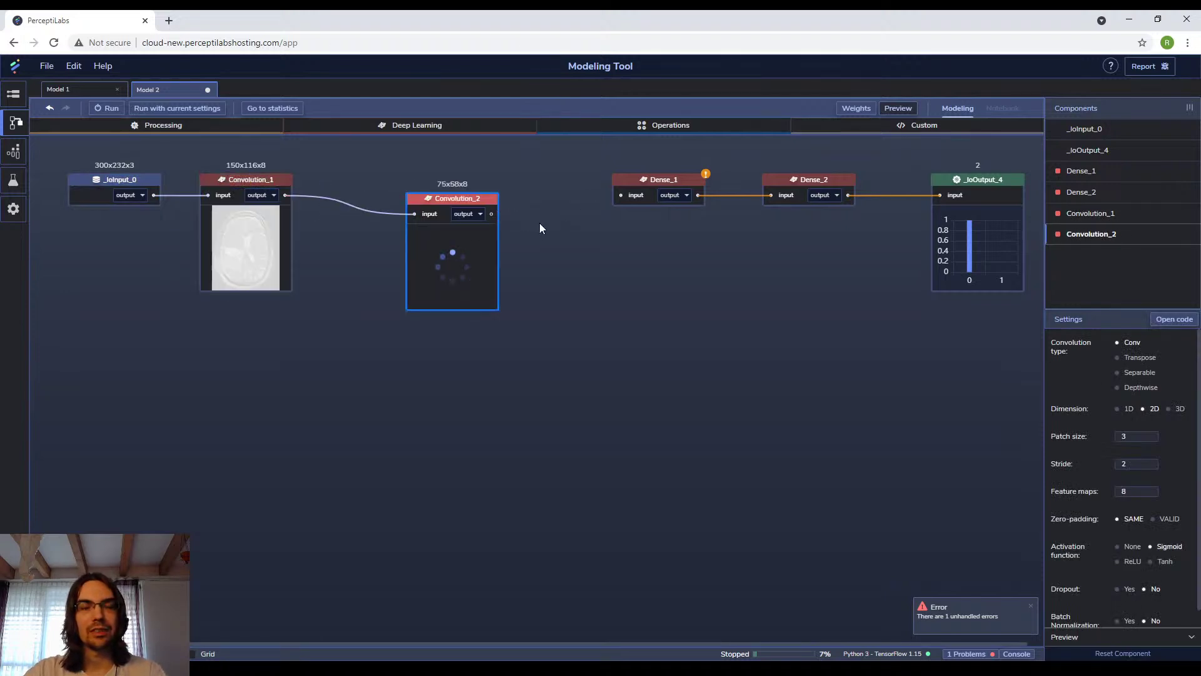
# Connect Convolution_2's output to Dense_1's input and set Convolution_2's feature maps to 16.
pyautogui.click(614, 196)
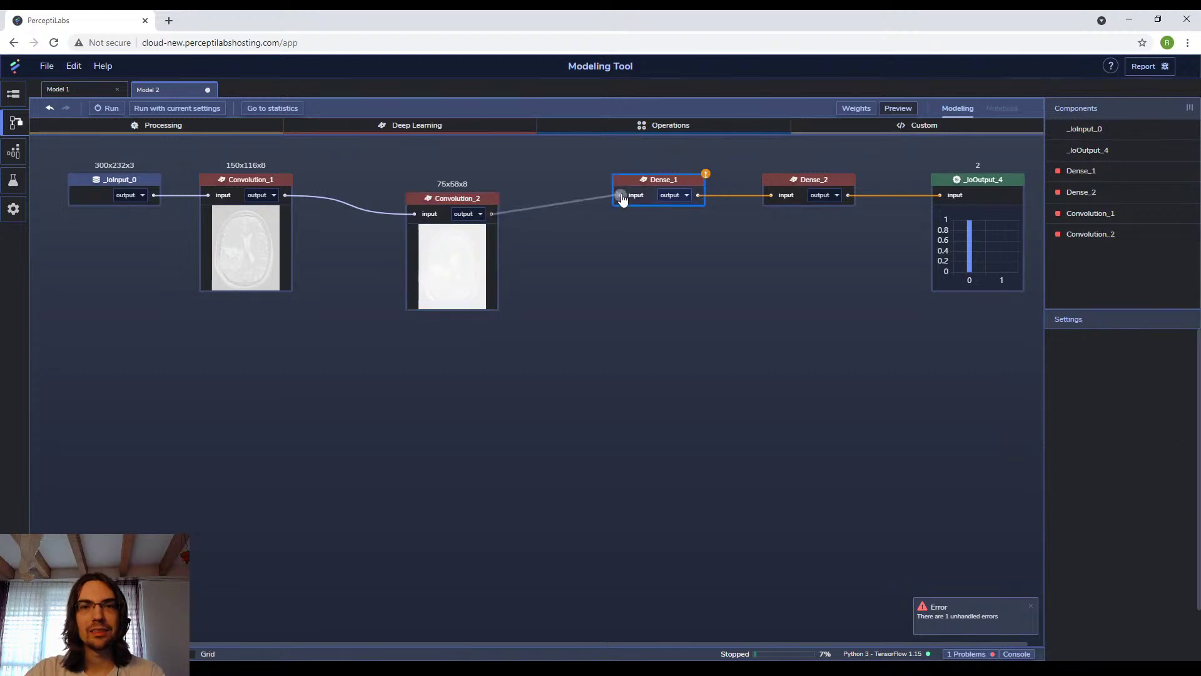
pyautogui.click(578, 325)
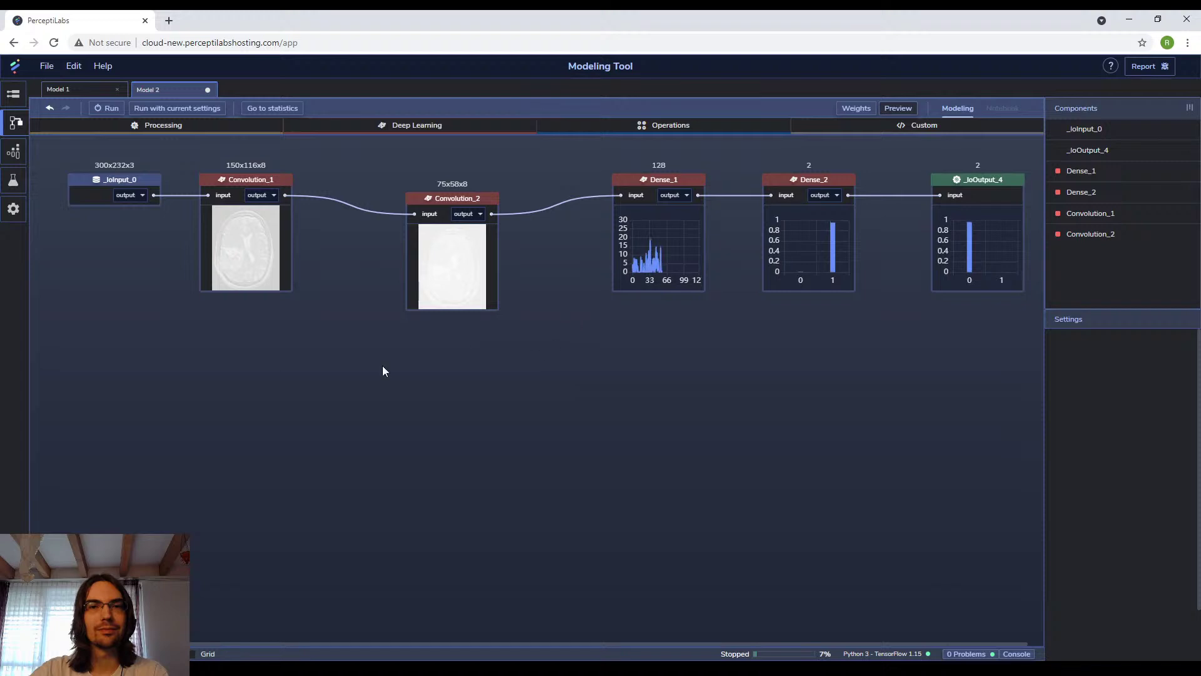
pyautogui.moveTo(245, 258)
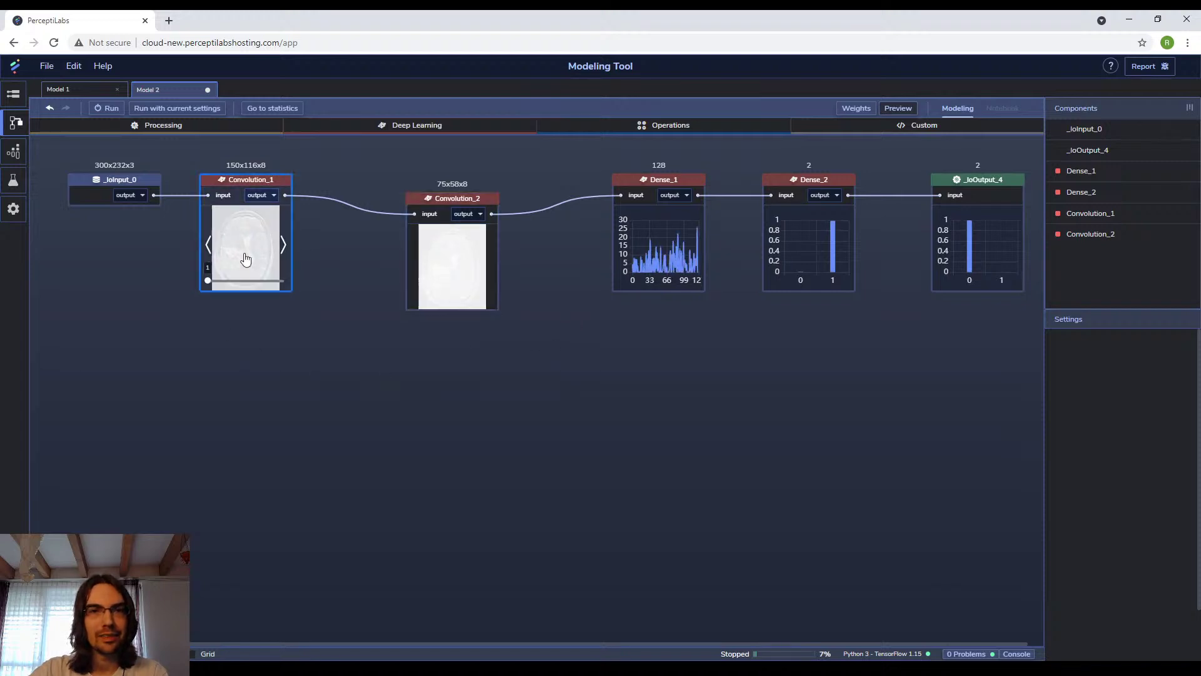
pyautogui.click(466, 262)
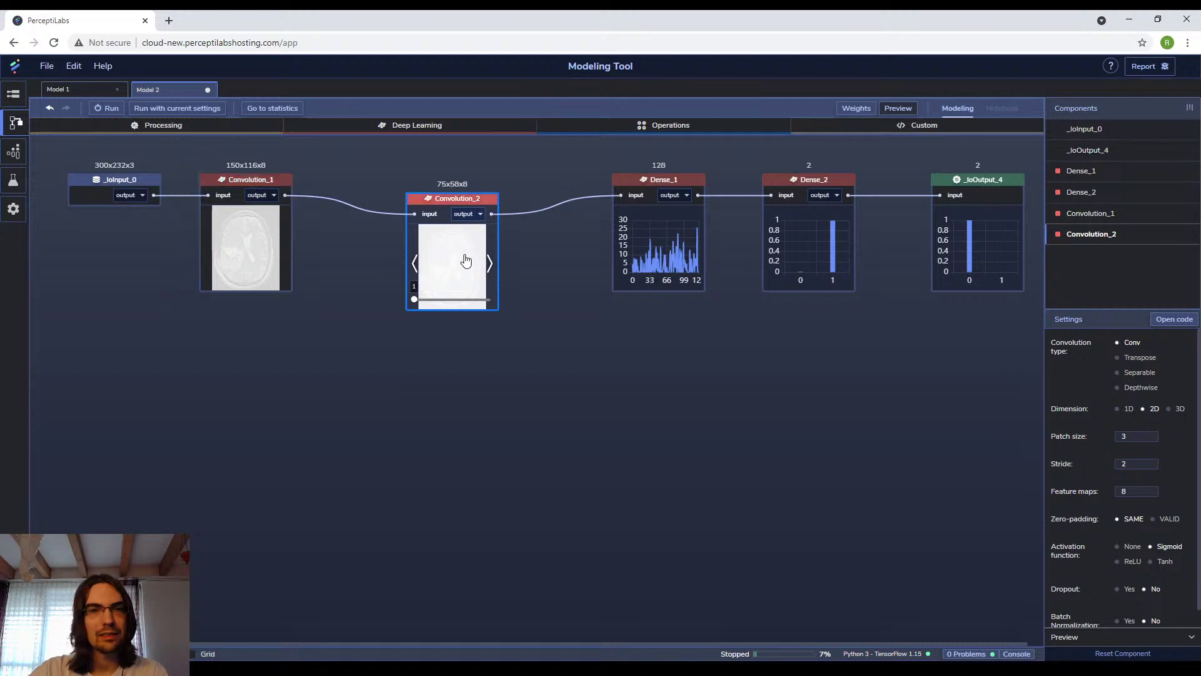
pyautogui.doubleClick(1149, 489)
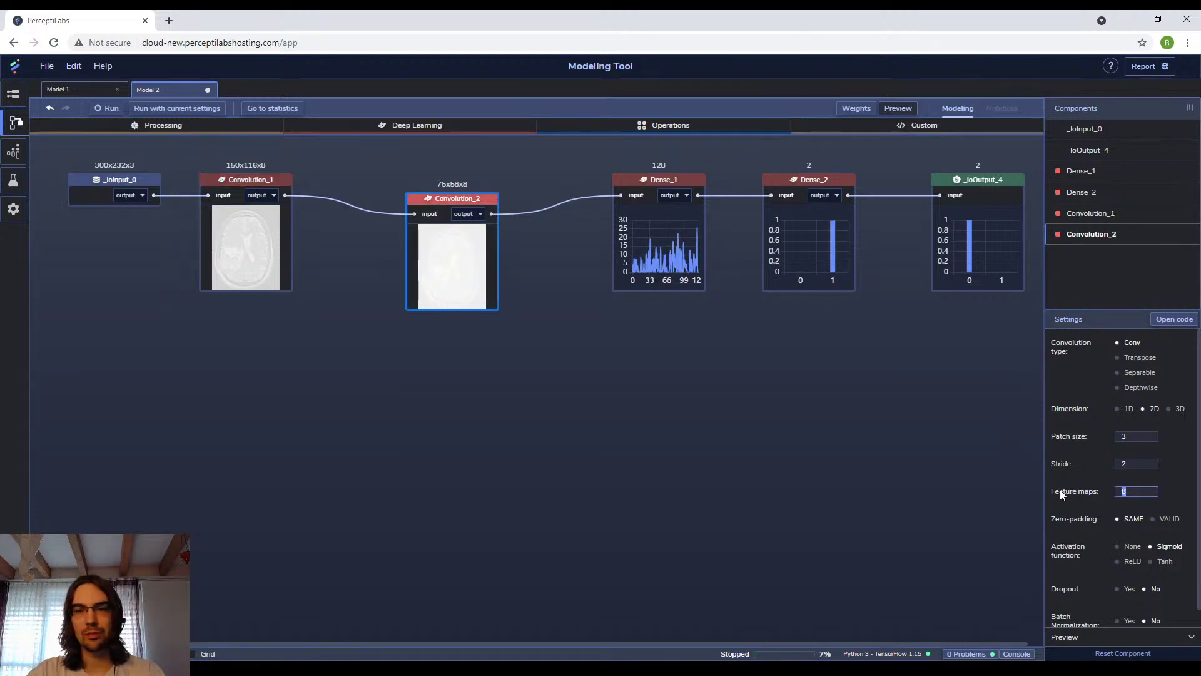
pyautogui.write('16')
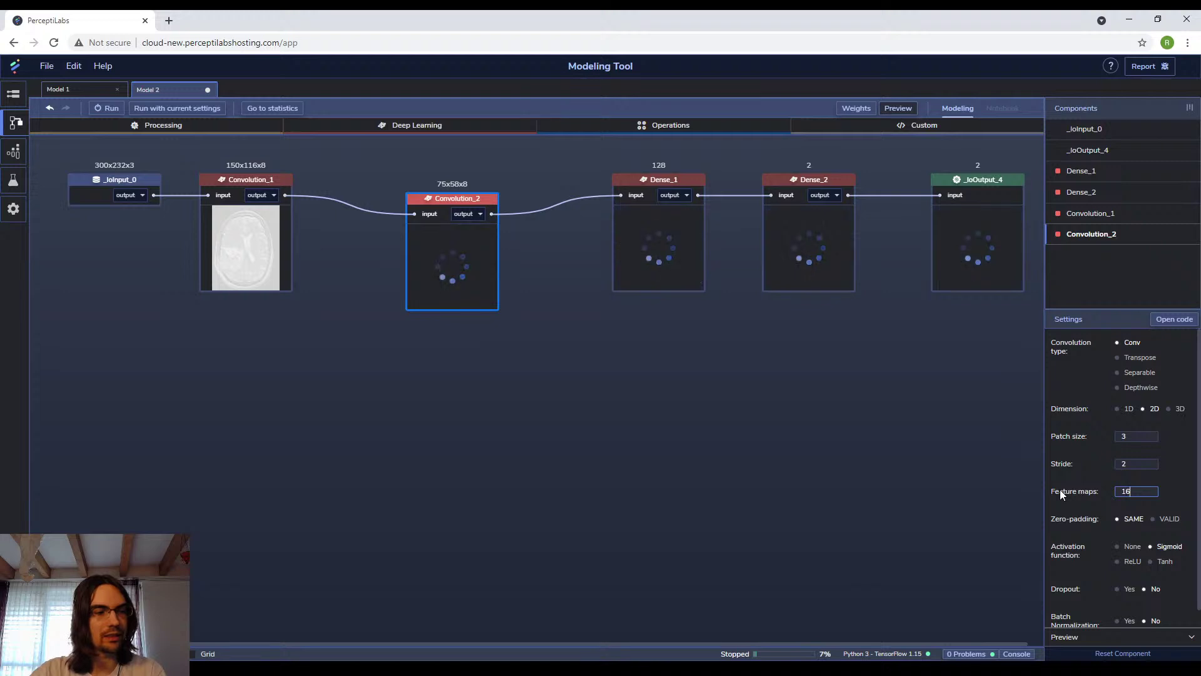
pyautogui.click(698, 364)
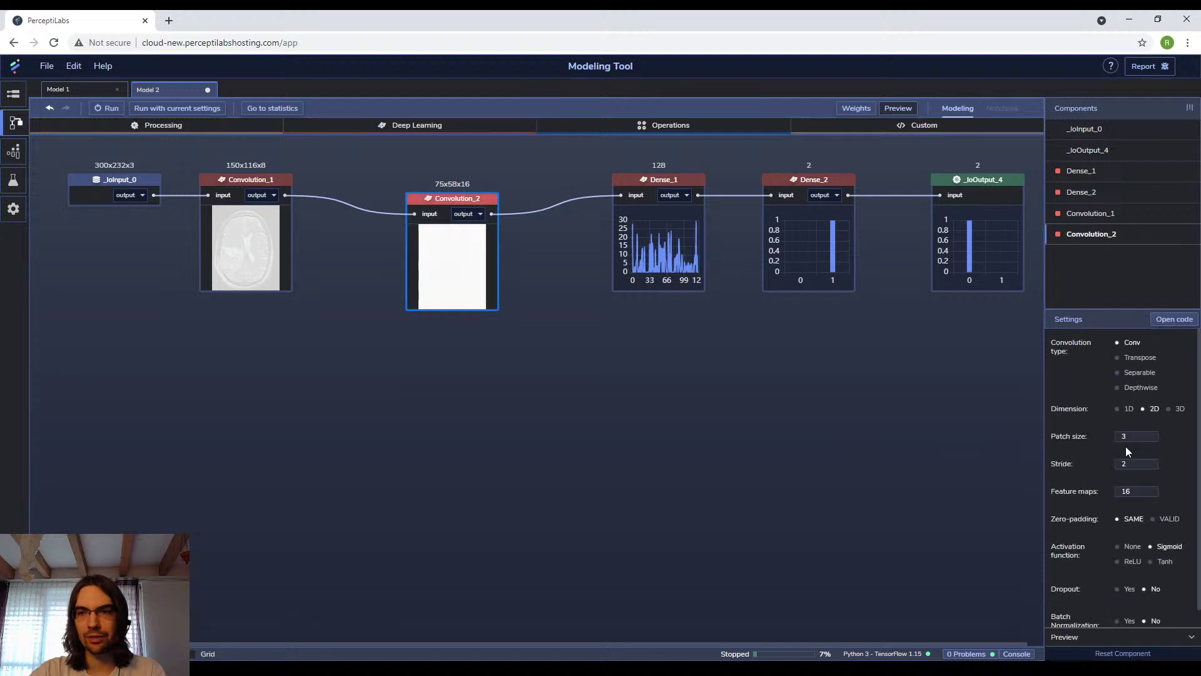
# Set the activation function of both Convolution components to ReLU and move Convolution_2 slightly closer to Dense_1.
pyautogui.scroll(-1, 1165, 523)
pyautogui.click(1132, 522)
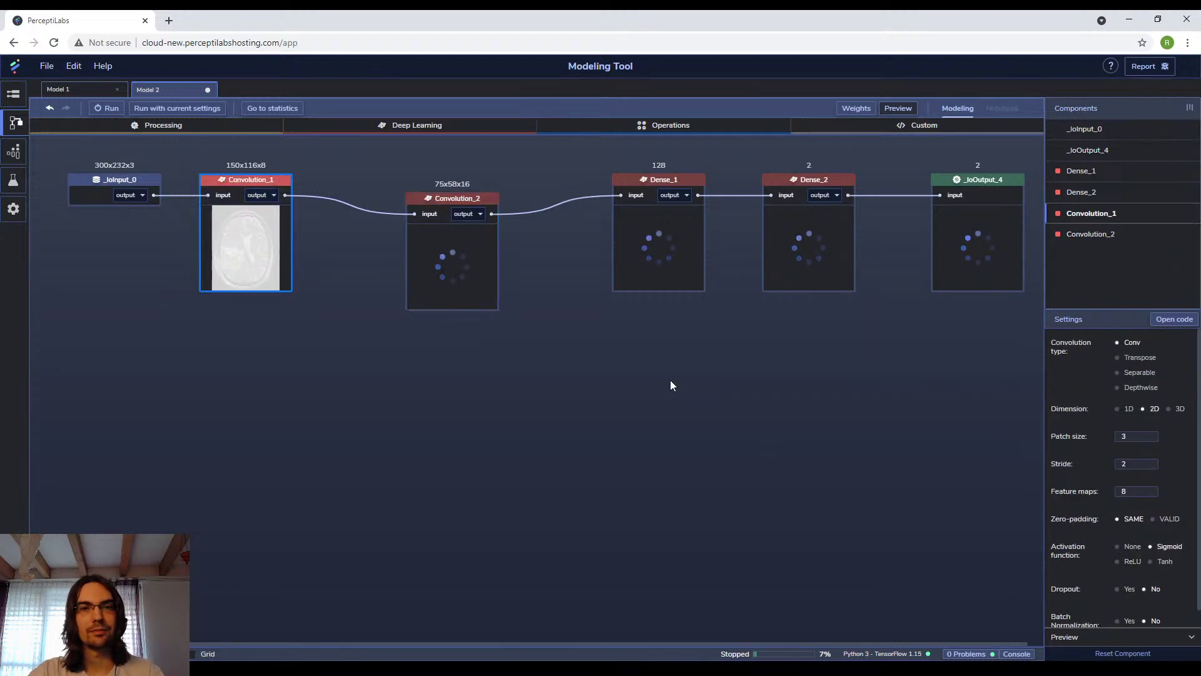
pyautogui.click(1139, 560)
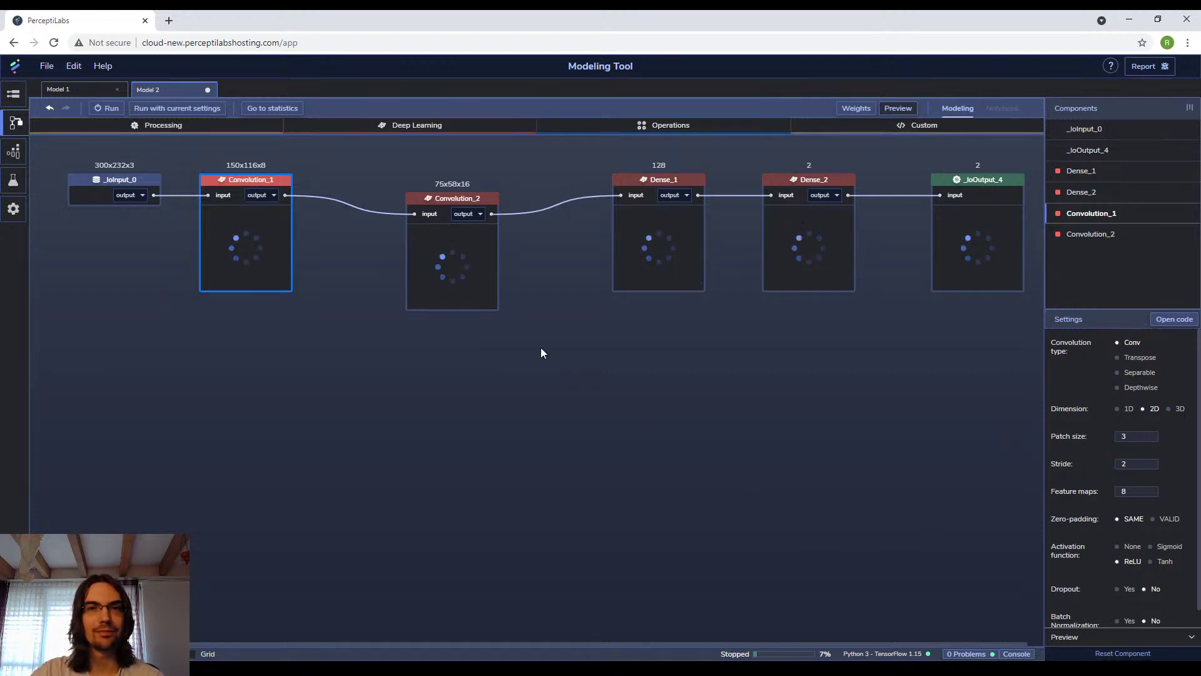
pyautogui.click(636, 384)
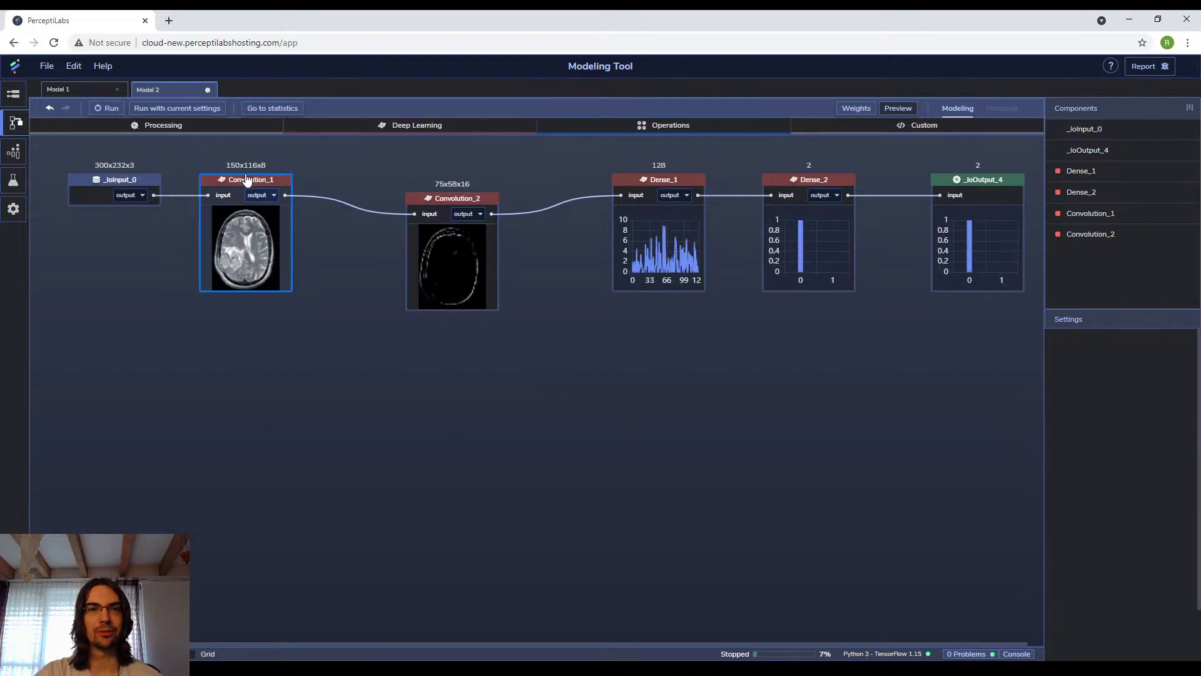
pyautogui.click(471, 182)
pyautogui.moveTo(494, 194); pyautogui.dragTo(486, 195)
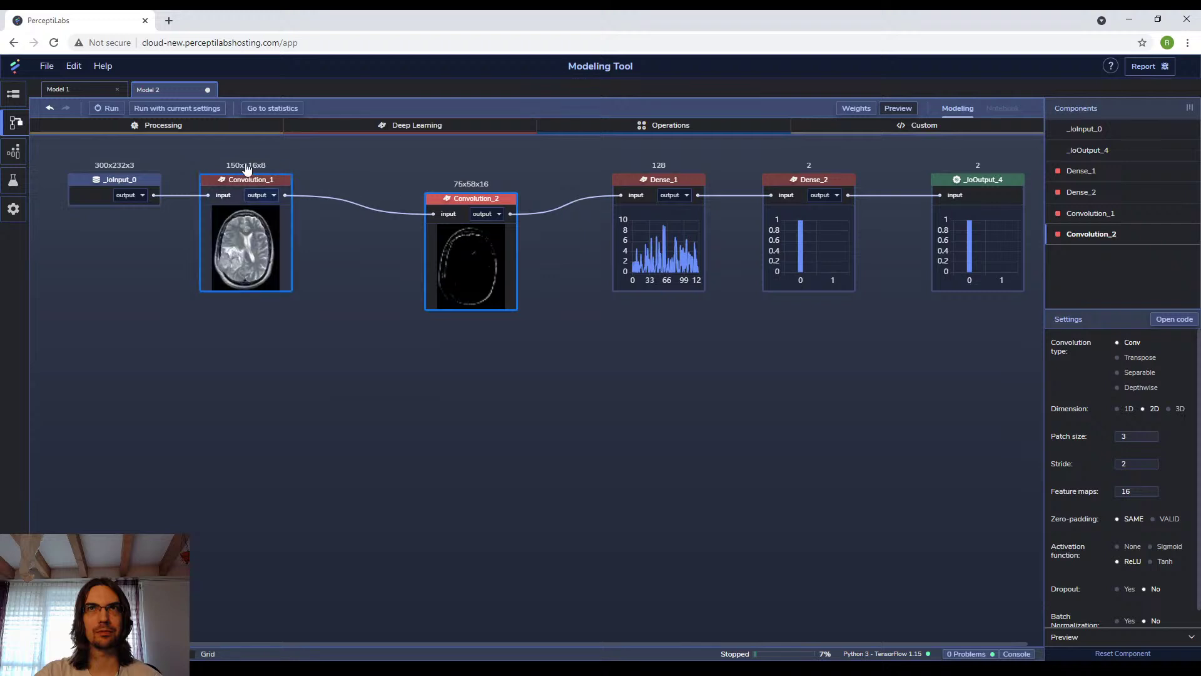
# Train the model with 100 epochs, batch size 32, Cross-Entropy loss and the ADAM optimizer, and display the Dense_1 gradients.
pyautogui.click(107, 109)
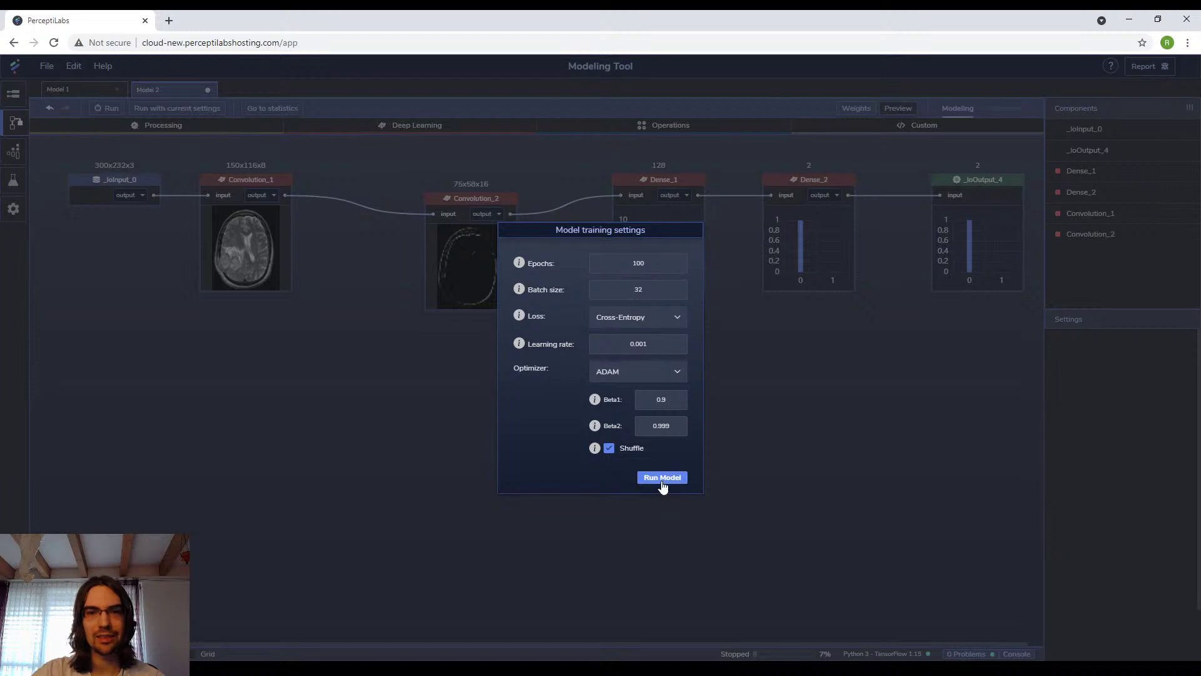
pyautogui.click(662, 478)
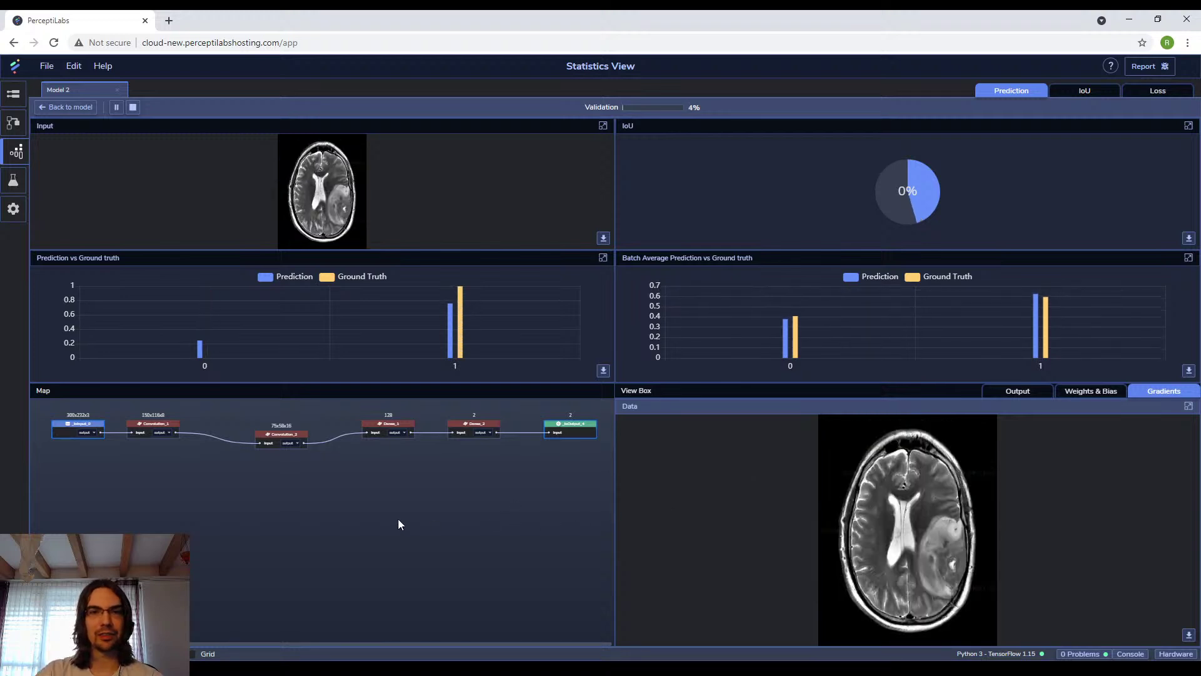
pyautogui.click(389, 429)
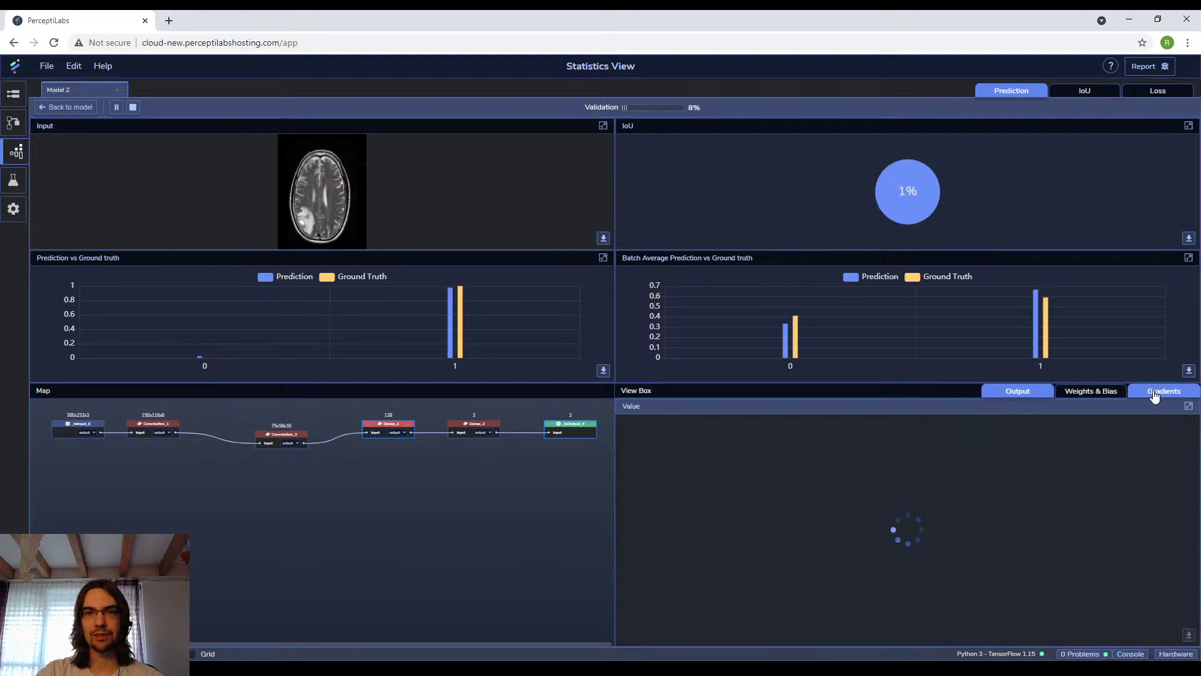
pyautogui.click(1154, 395)
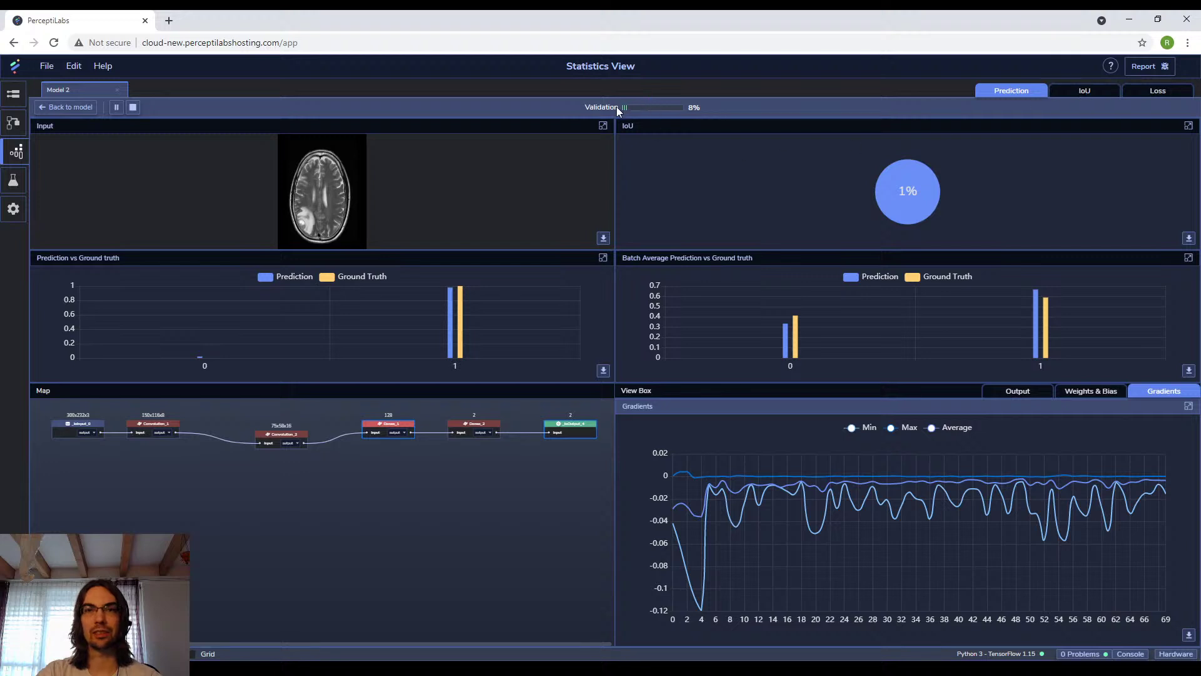
# Inspect the IoU and loss over all epochs, and stop the training to return to the model workspace.
pyautogui.click(1082, 93)
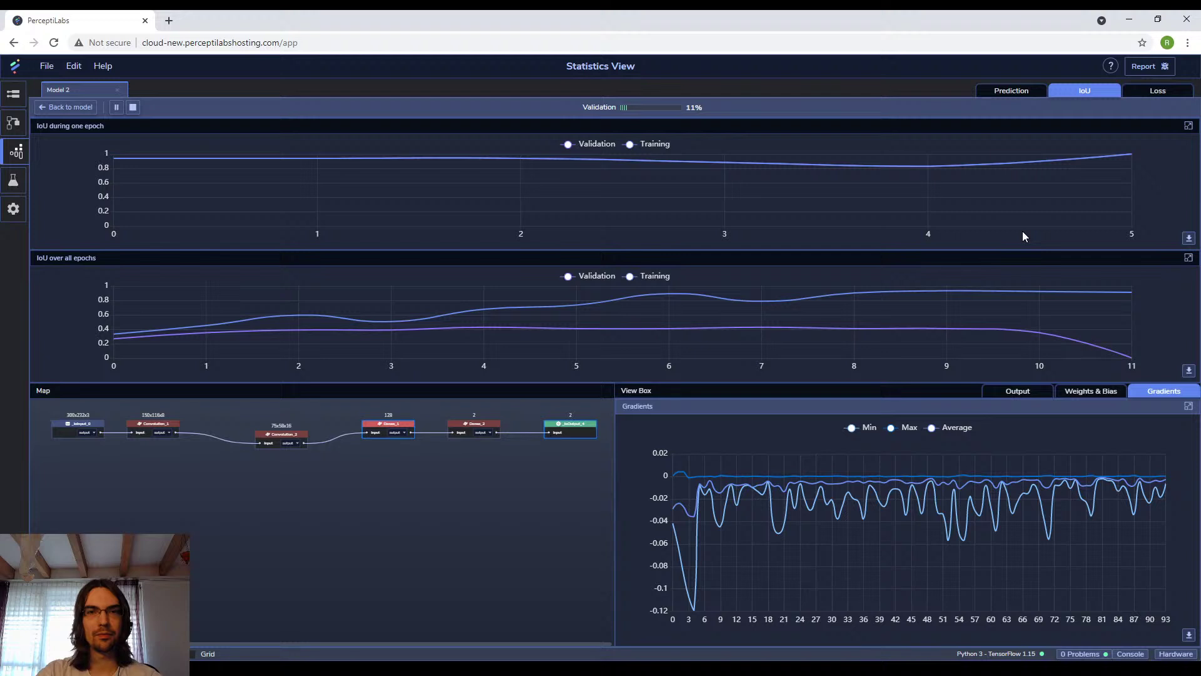
pyautogui.moveTo(943, 288)
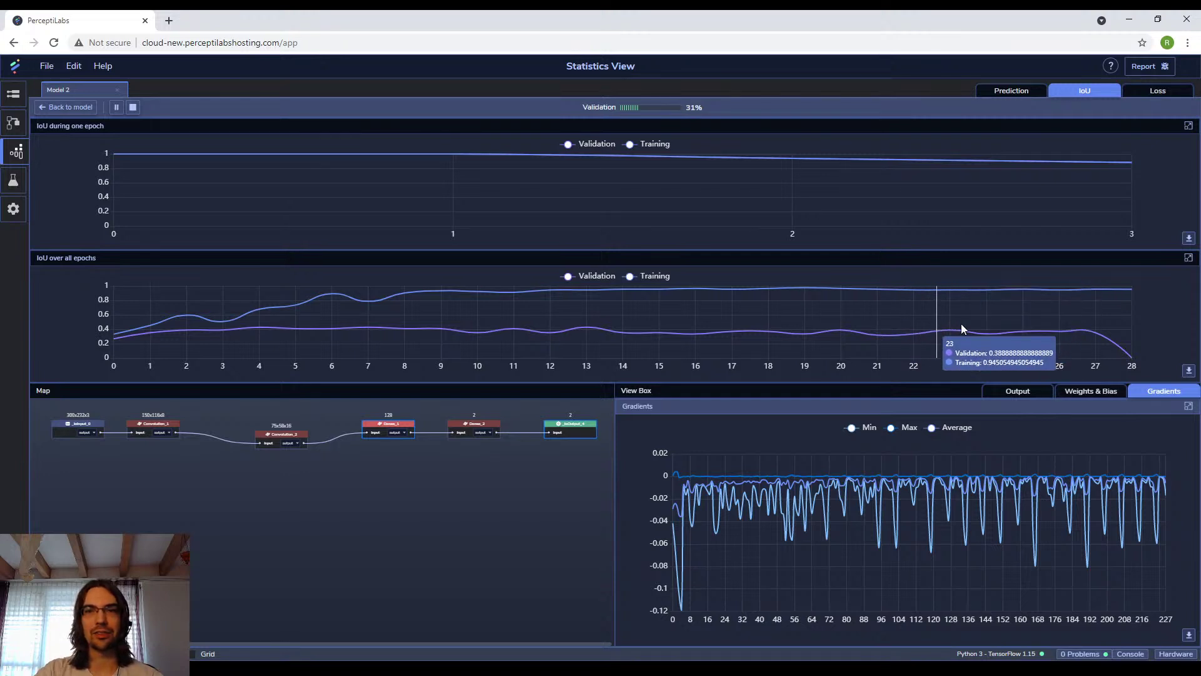
pyautogui.click(1154, 94)
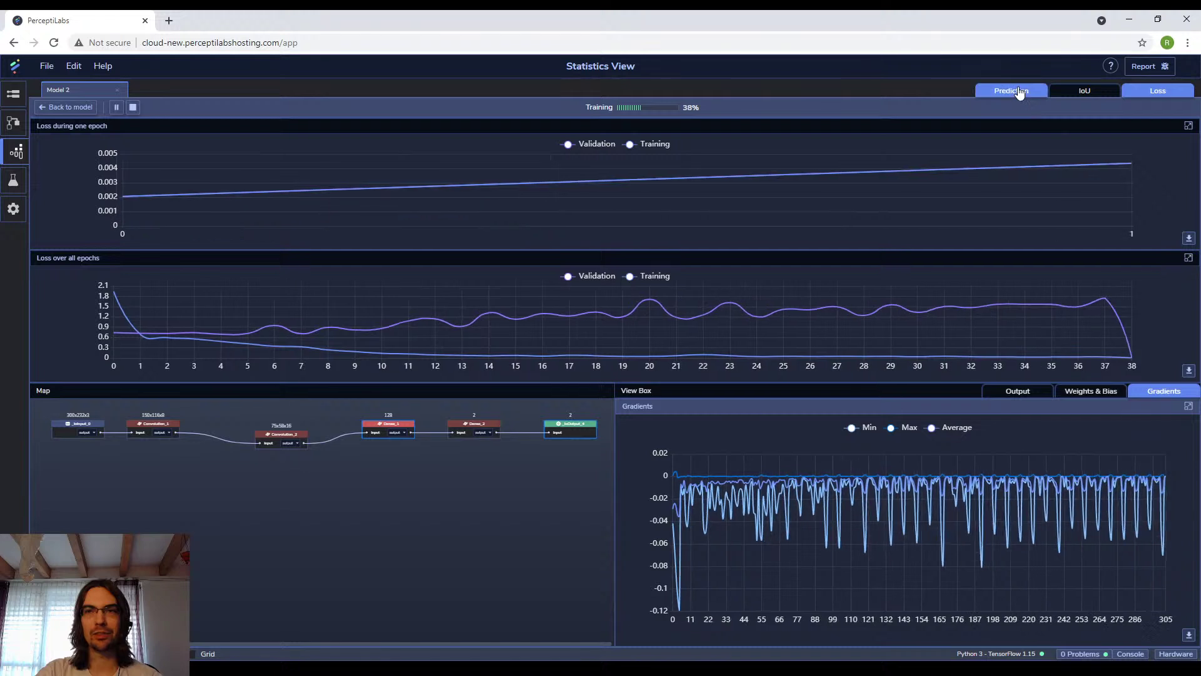
pyautogui.click(132, 107)
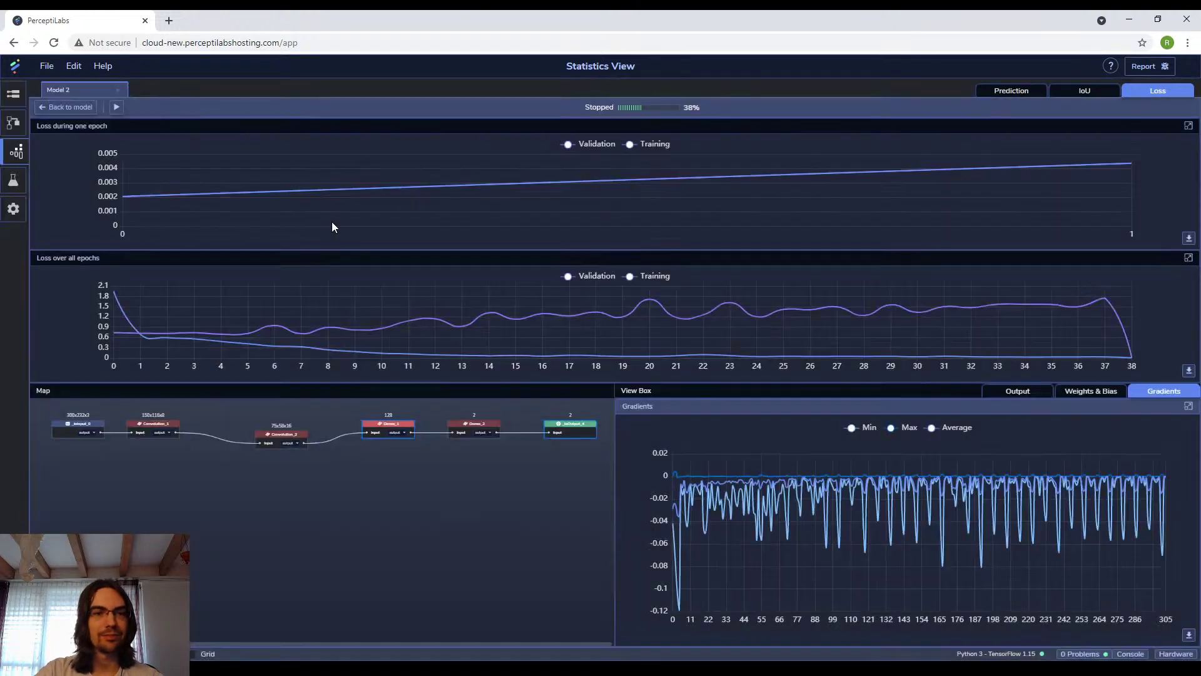
pyautogui.click(12, 123)
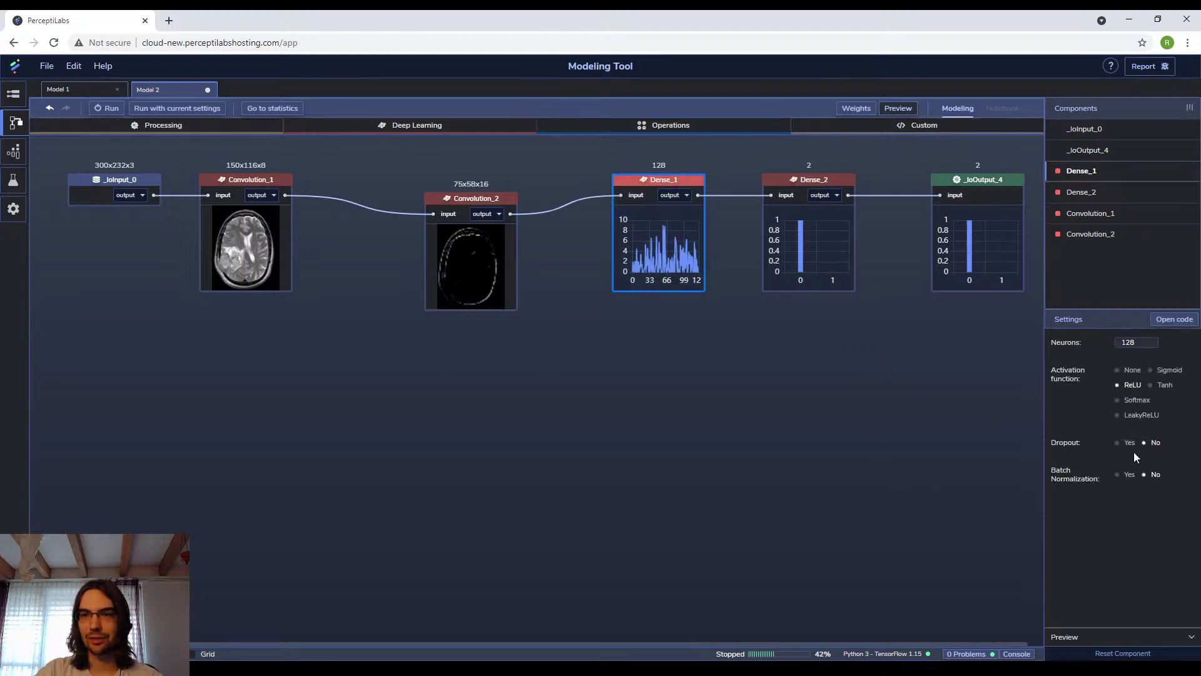
pyautogui.click(1126, 442)
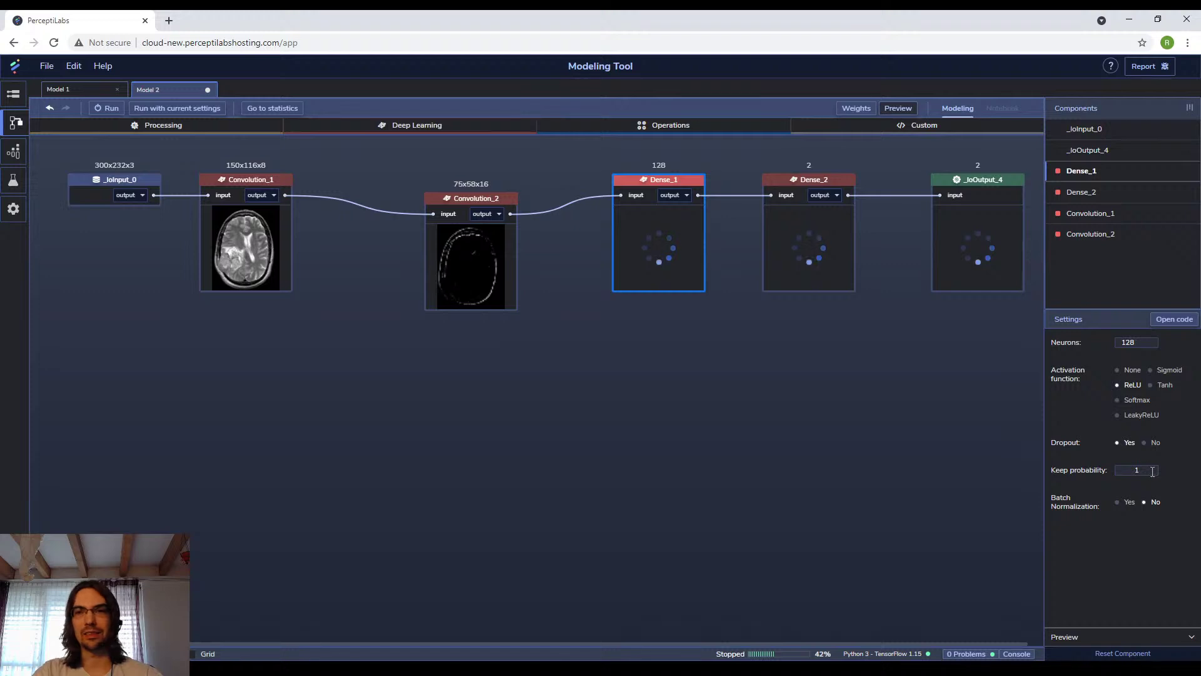
pyautogui.moveTo(1142, 469); pyautogui.dragTo(1104, 468)
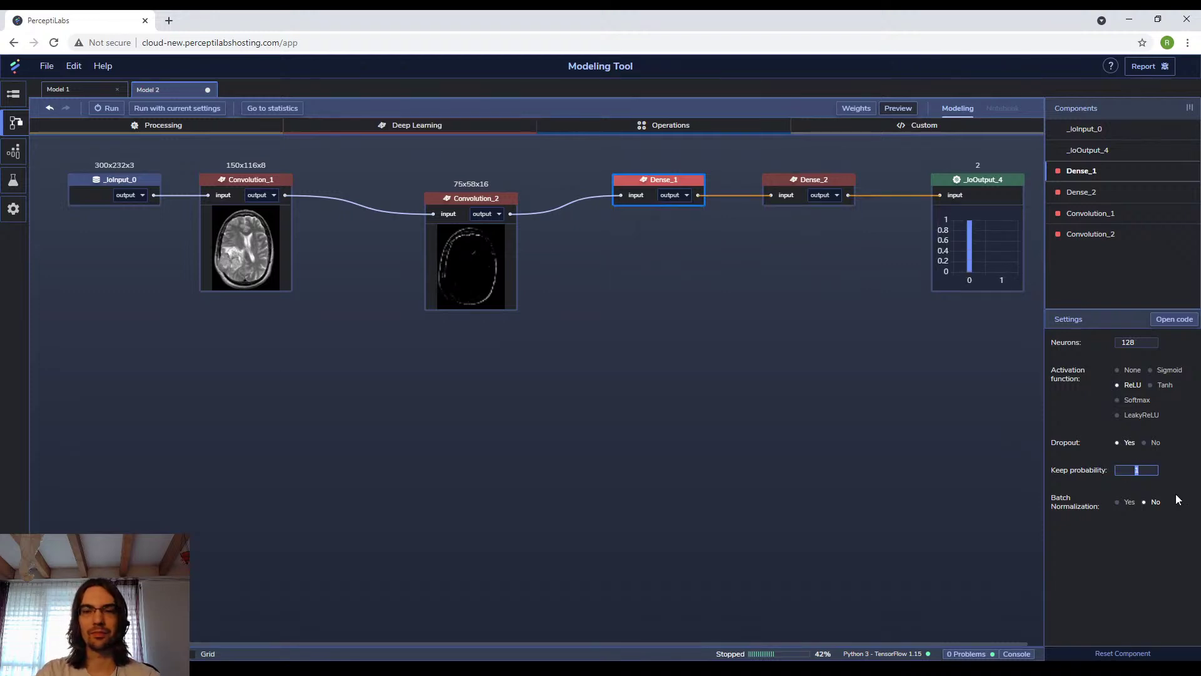
pyautogui.write('0.5')
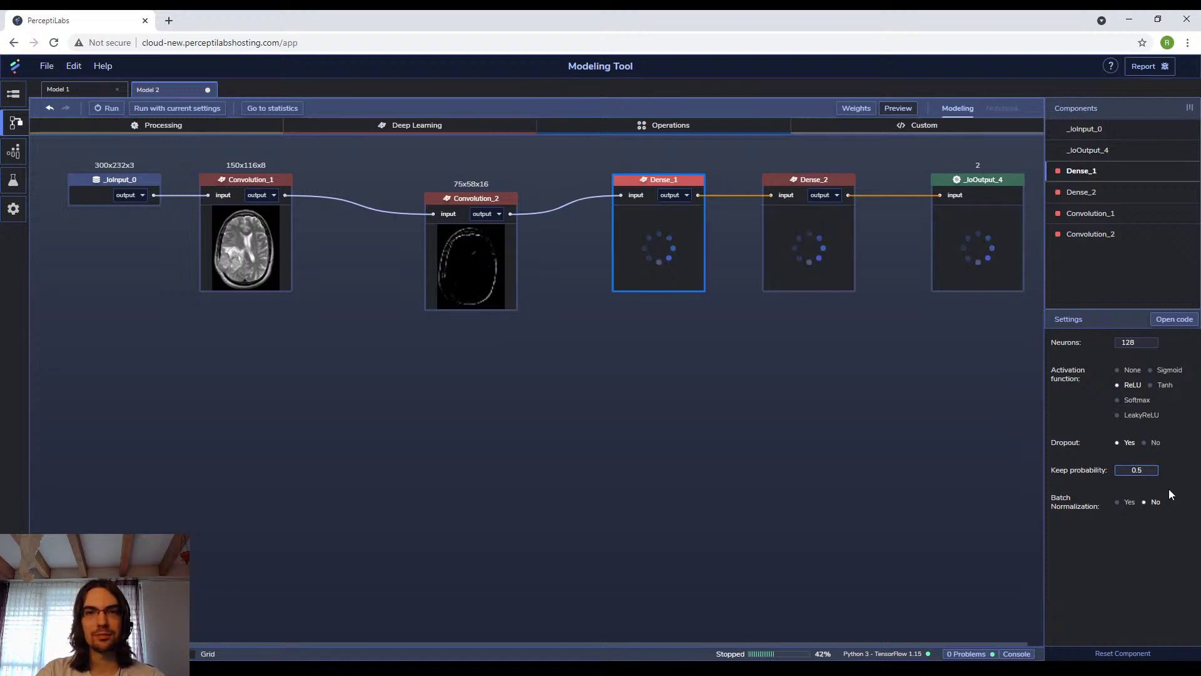
pyautogui.click(1149, 441)
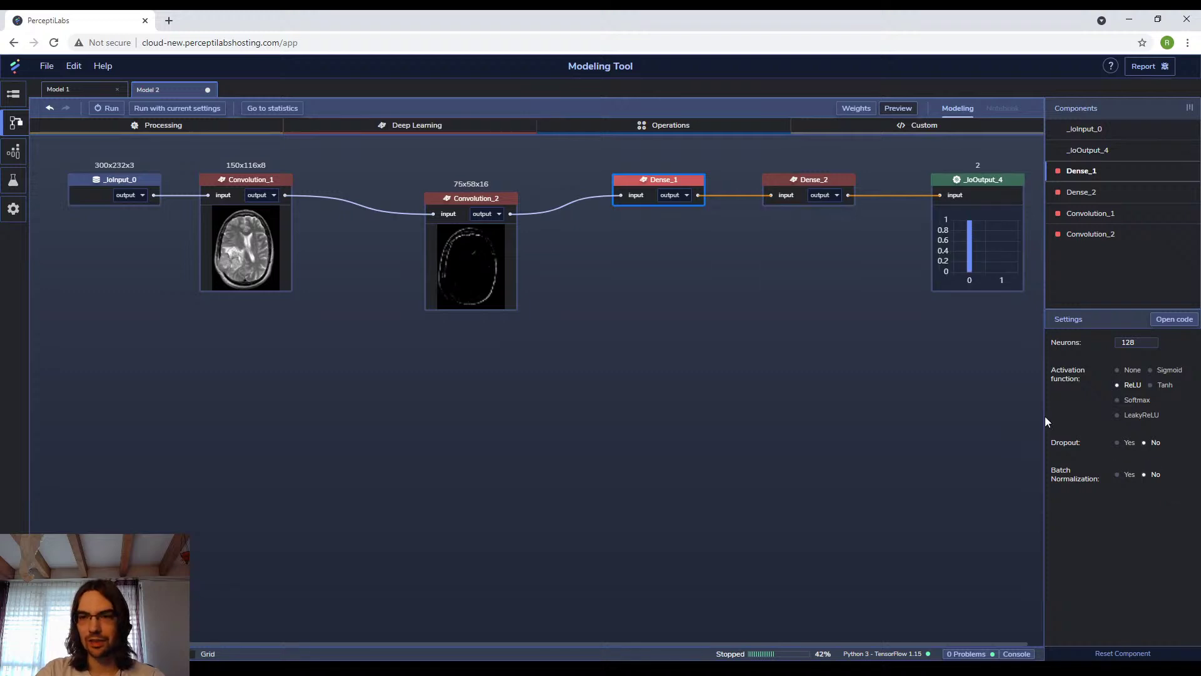
# Enable dropout on Convolution_2 with a keep probability of 0.7.
pyautogui.moveTo(482, 259)
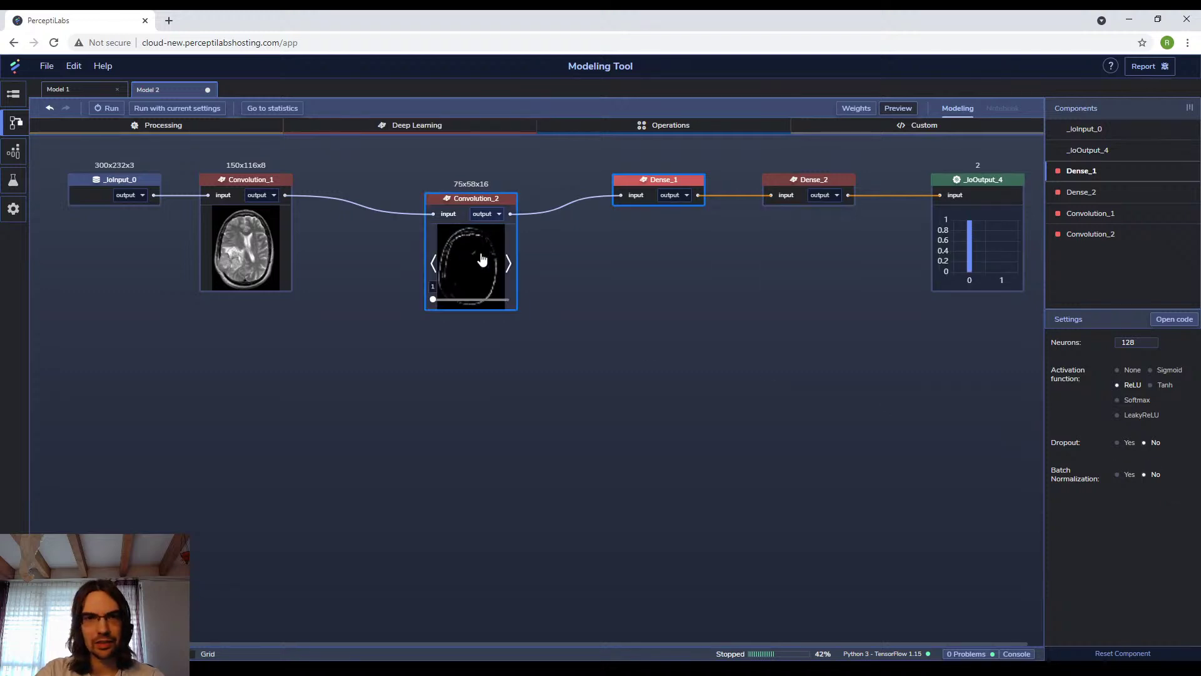
pyautogui.click(609, 335)
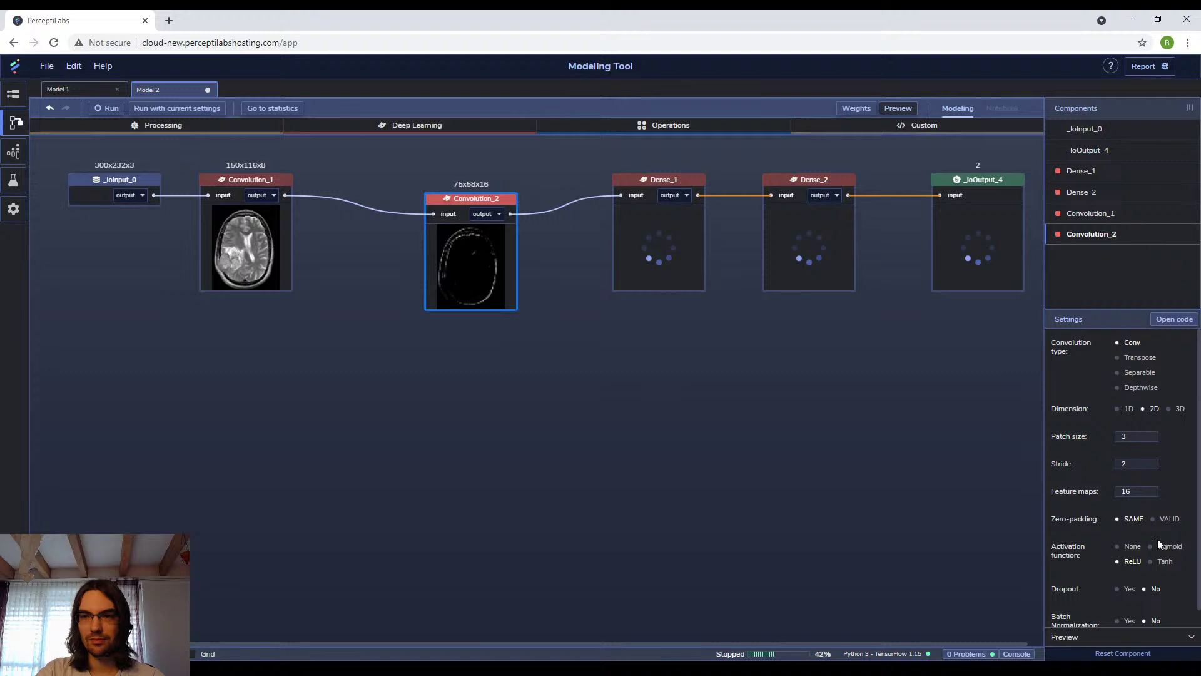
pyautogui.scroll(-1, 1157, 538)
pyautogui.click(1129, 549)
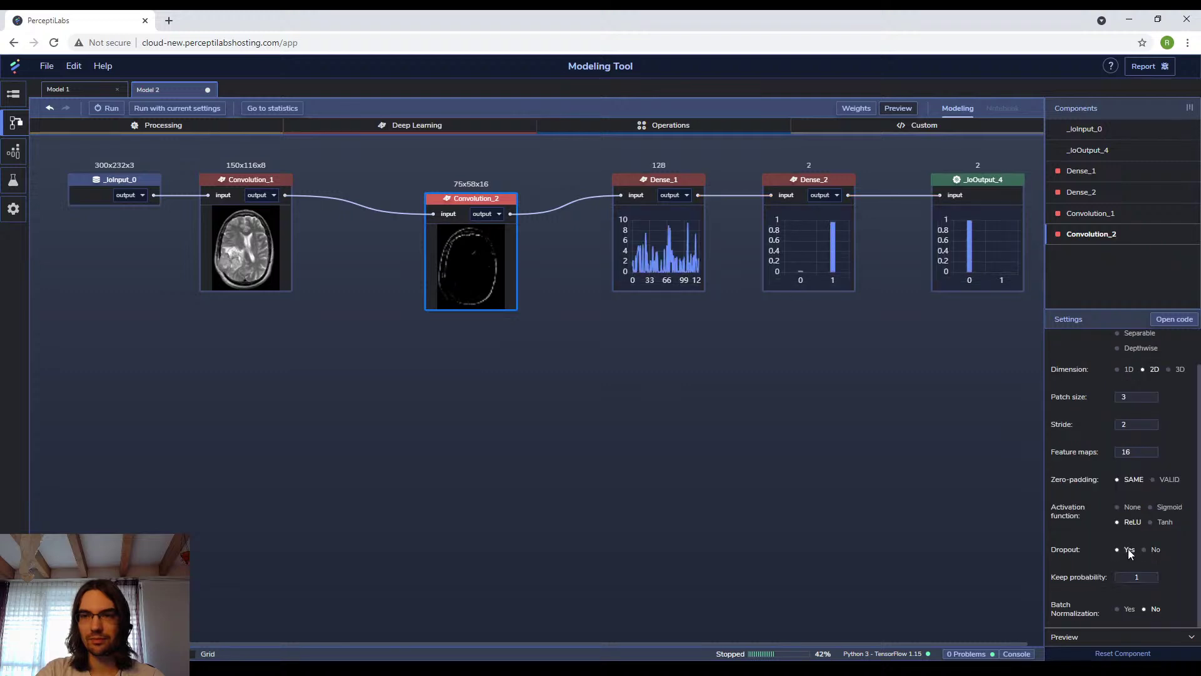
pyautogui.doubleClick(1137, 576)
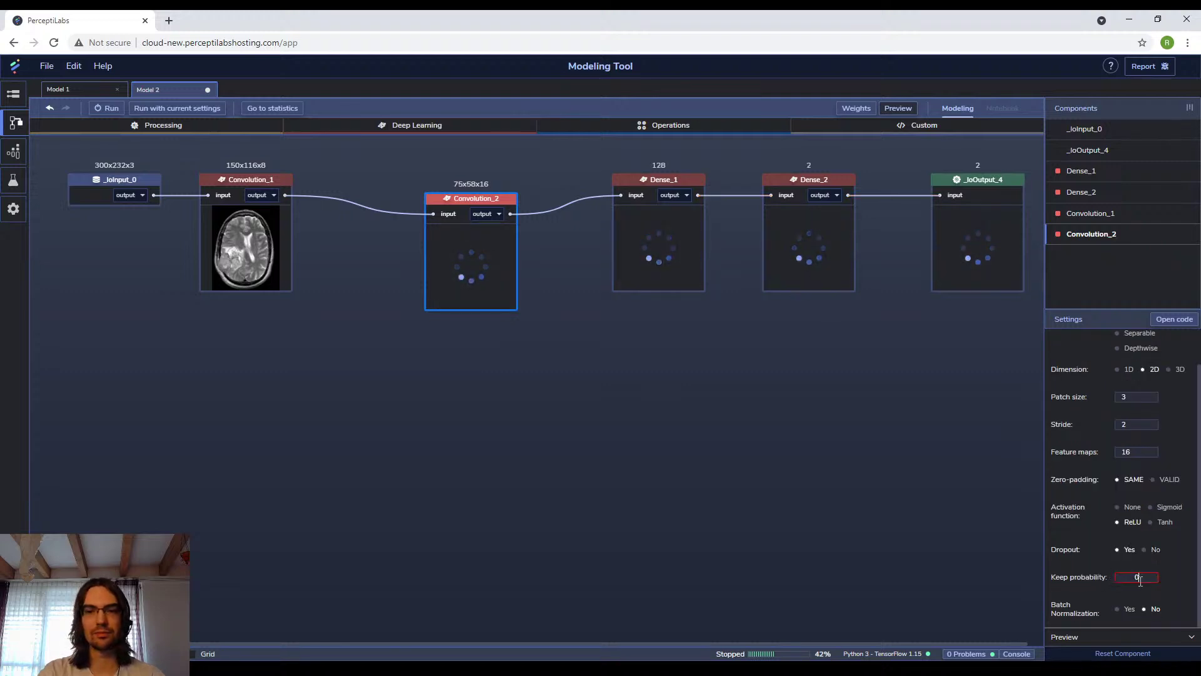
pyautogui.write('0.5')
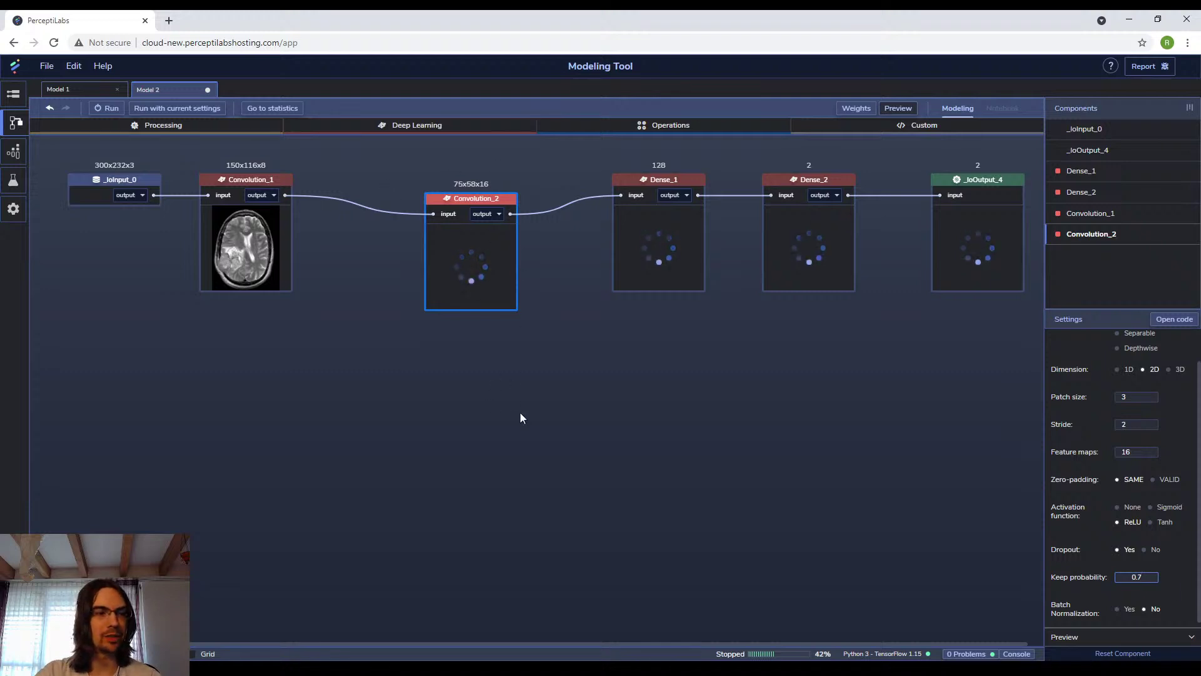
# Enable dropout on Convolution_1 with a keep probability of 0.7.
pyautogui.moveTo(254, 233)
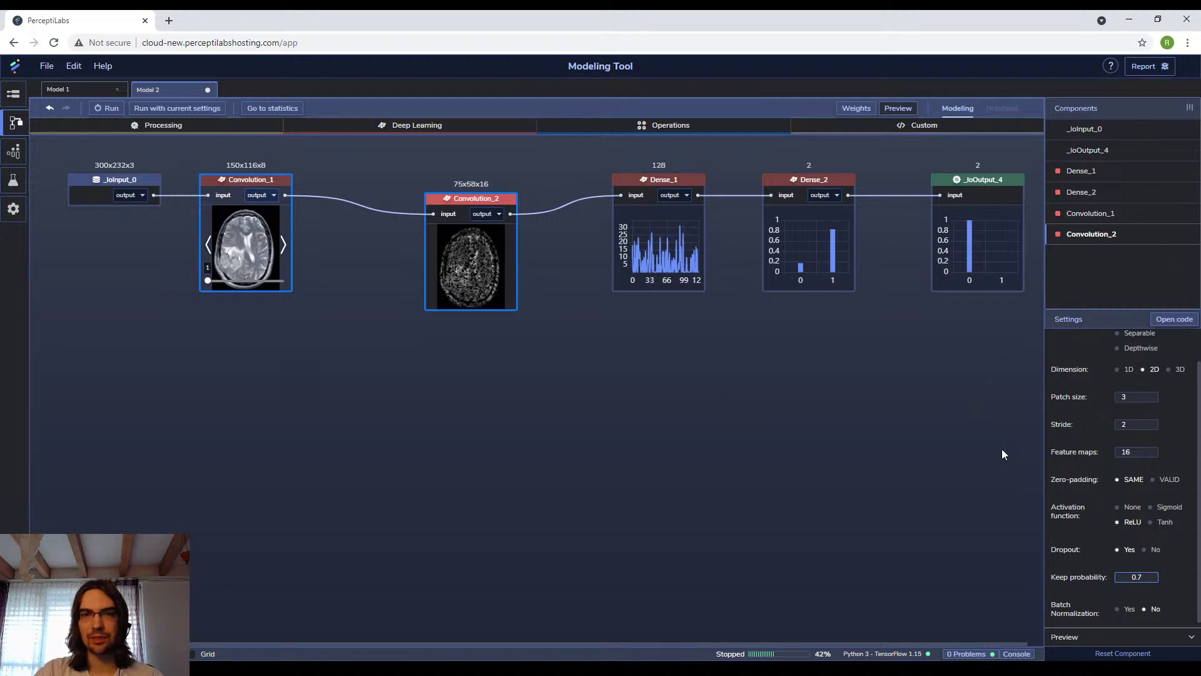
pyautogui.click(1123, 589)
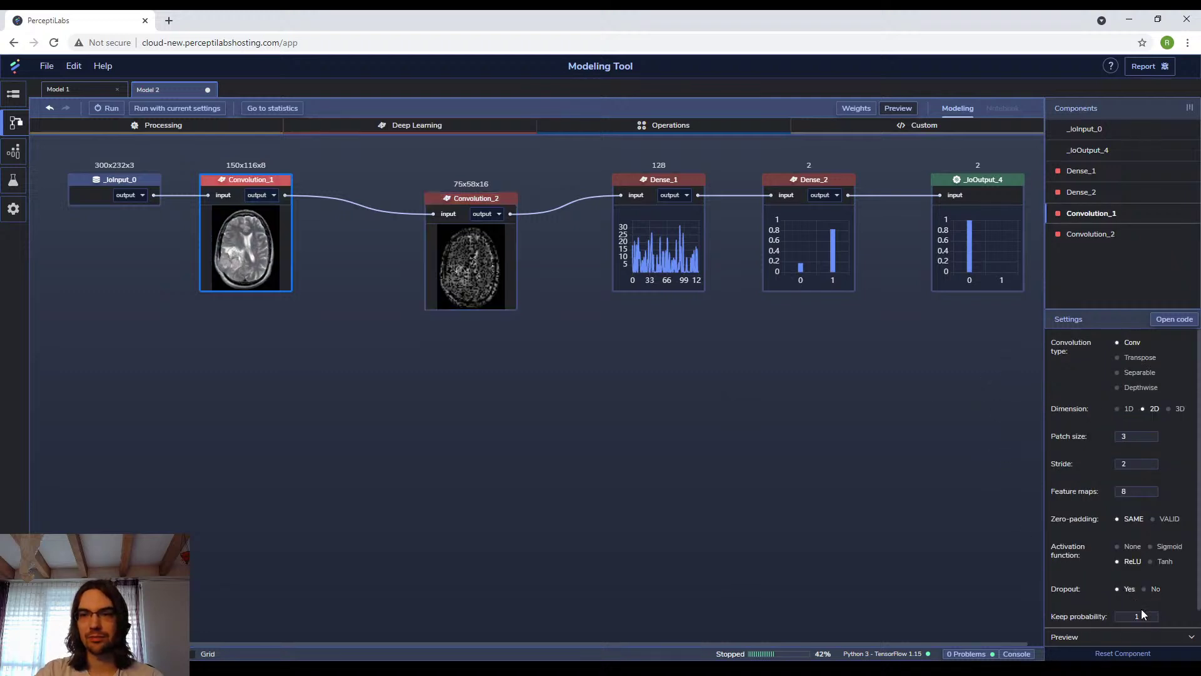
pyautogui.doubleClick(1137, 615)
pyautogui.write('0.7')
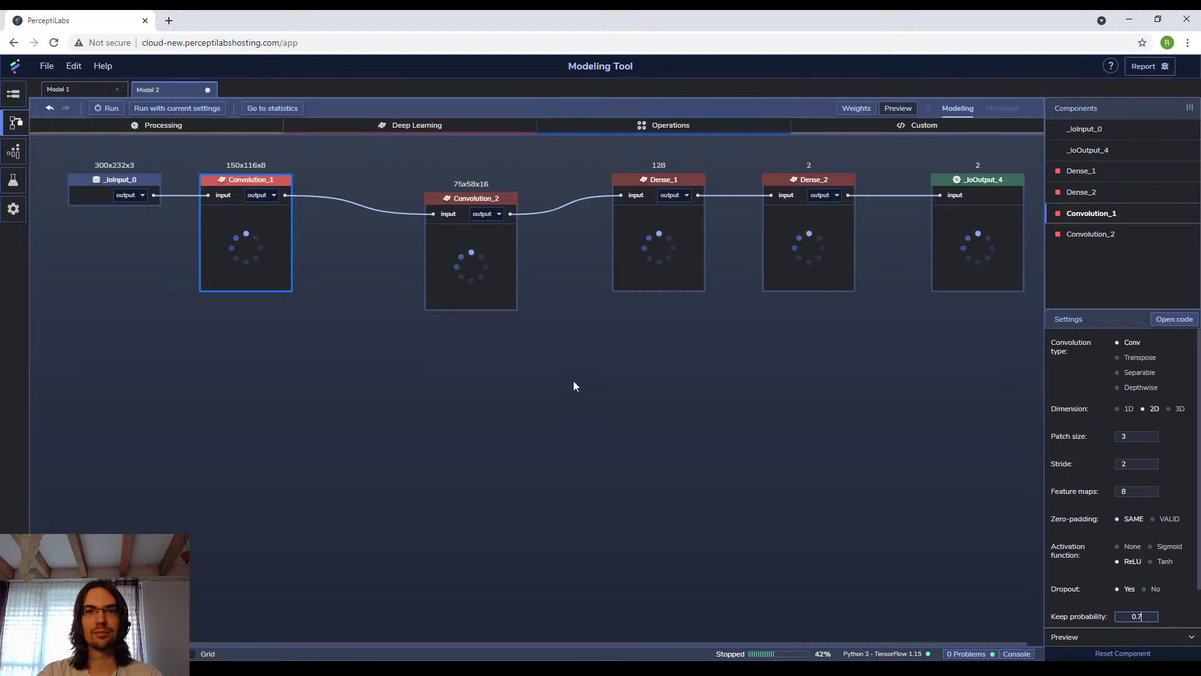
# Retrain the model with the current settings, and view the IoU curves with Dense_1 selected in the map.
pyautogui.click(162, 109)
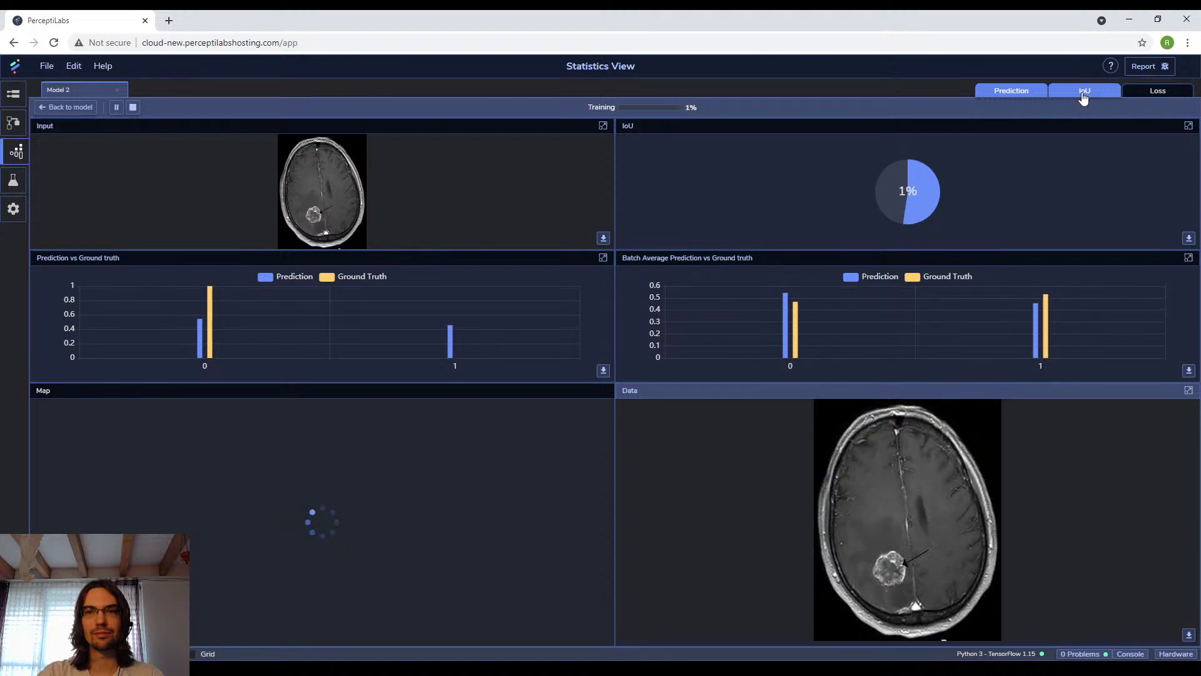
pyautogui.click(1083, 97)
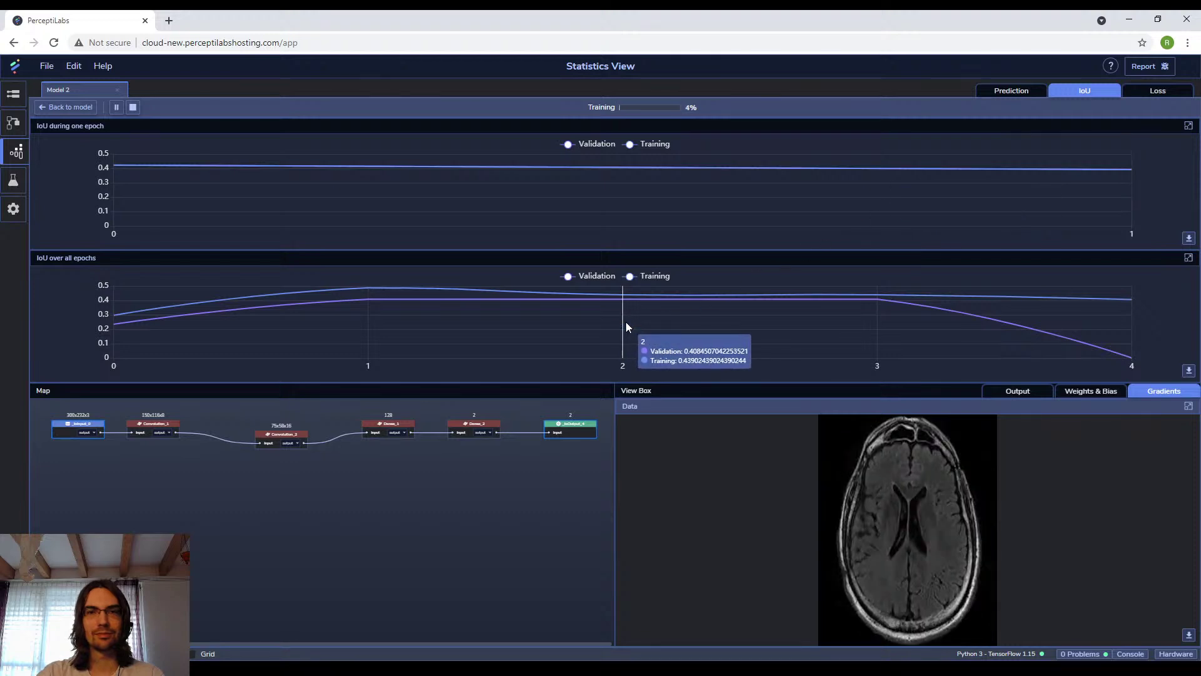
pyautogui.click(394, 430)
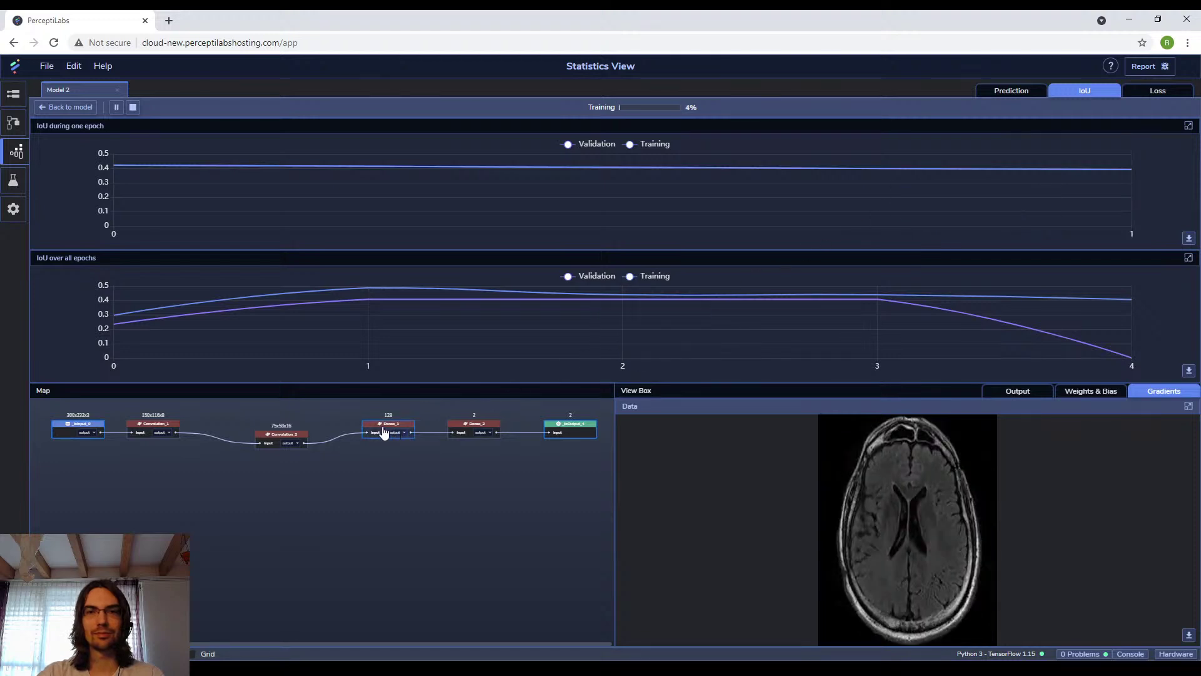